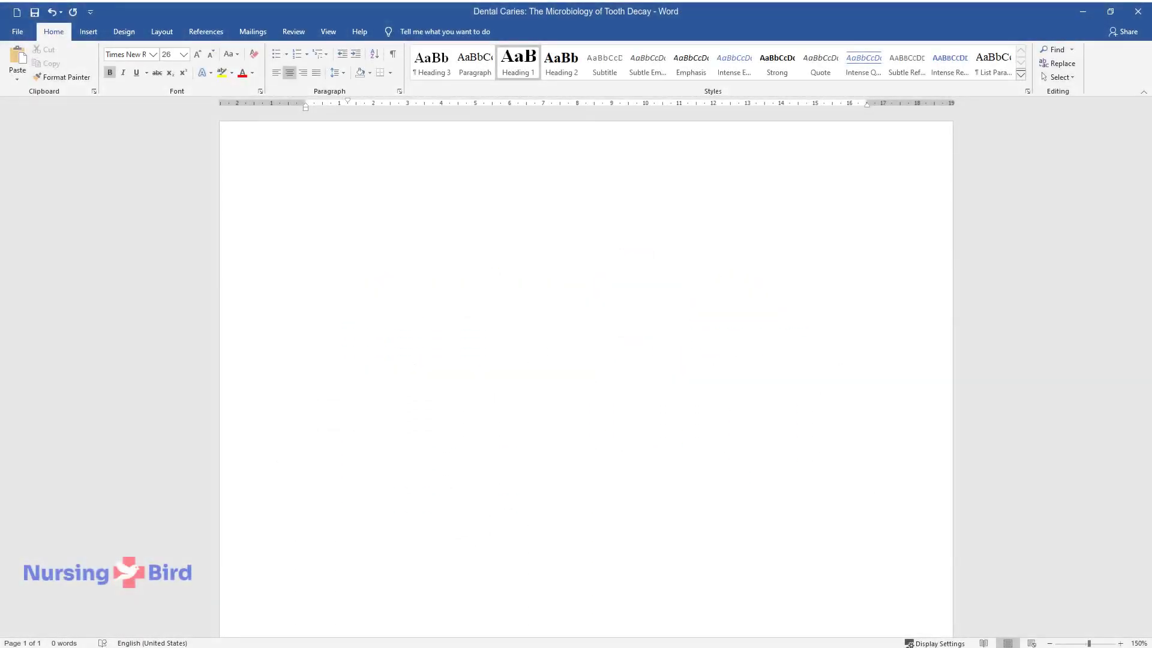
# Enter the title "Dental Caries: The Microbiology of Tooth Decay" as Heading 1 and "Introduction" beneath it as Heading 2.
pyautogui.write('Dental Cari')
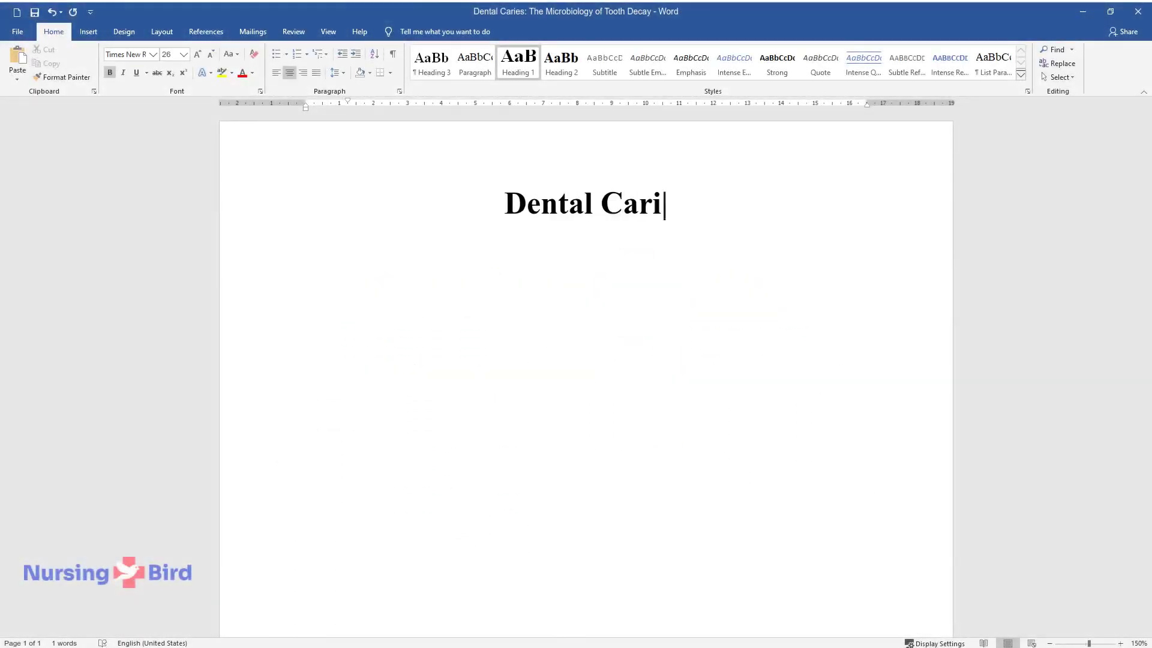
pyautogui.write('es: The Microbiology of Tooth Decay')
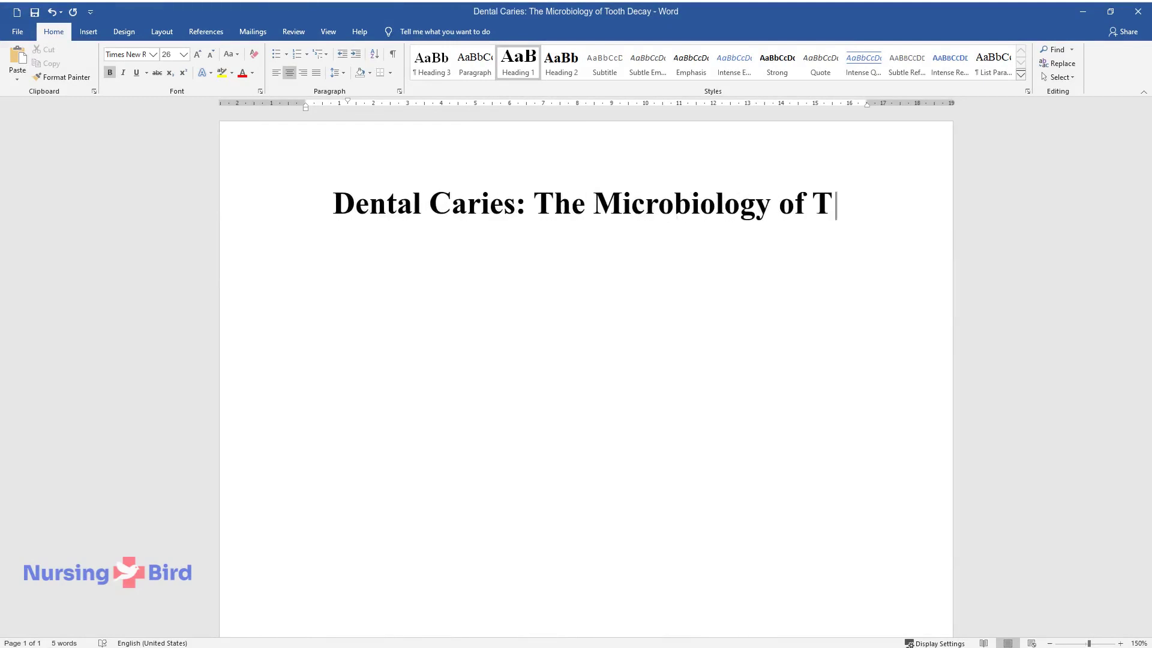
pyautogui.press('Return')
pyautogui.write('Introduction')
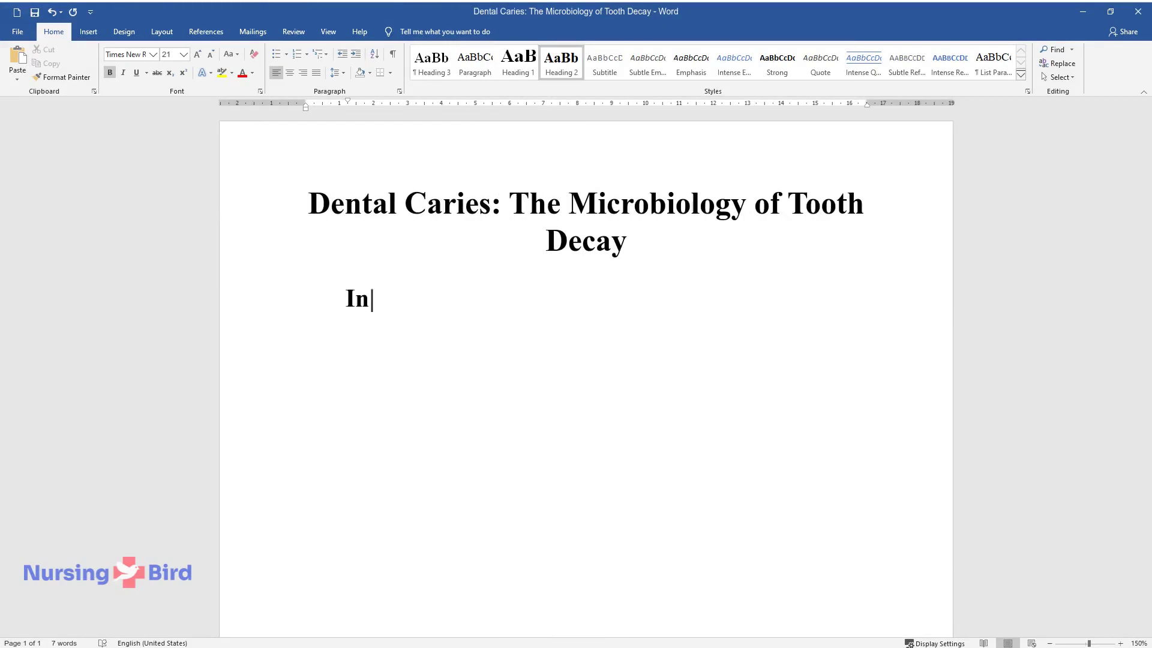
pyautogui.press('Return')
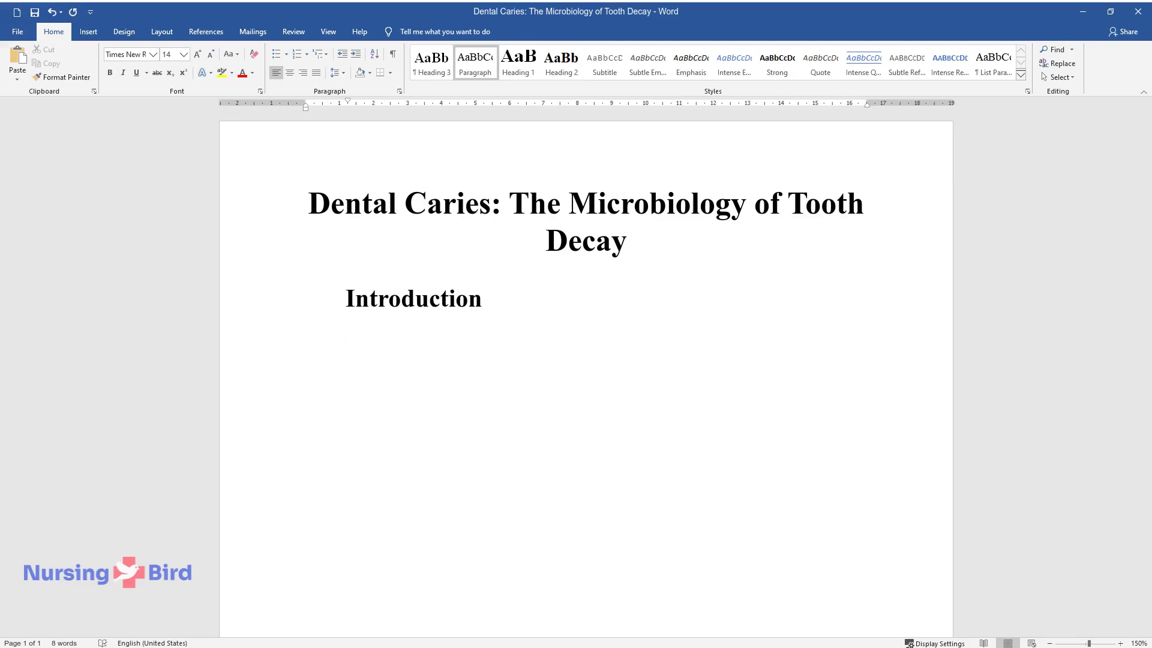
# Write the introduction's opening, describing tooth decay, or dental caries, as a contagious disease caused by mouth microbes dissolving the calcified parts of the teeth.
pyautogui.write('Tooth decay, which is co')
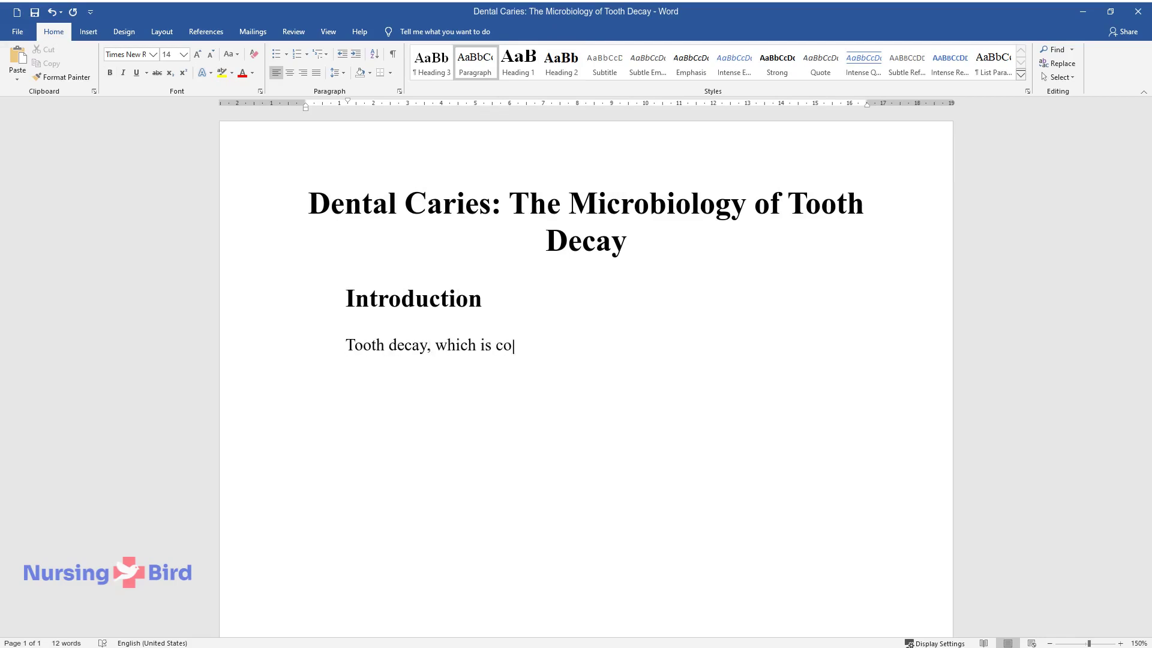
pyautogui.write('mmonly known as dental caries, is')
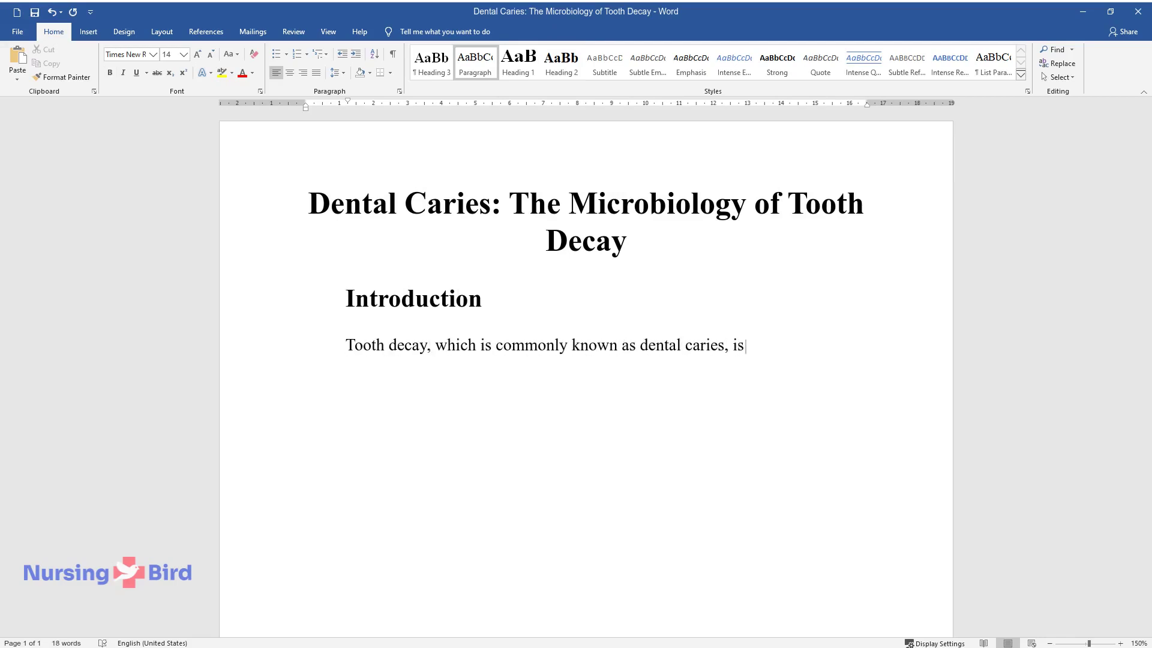
pyautogui.write(' a contagious disease caused by mi')
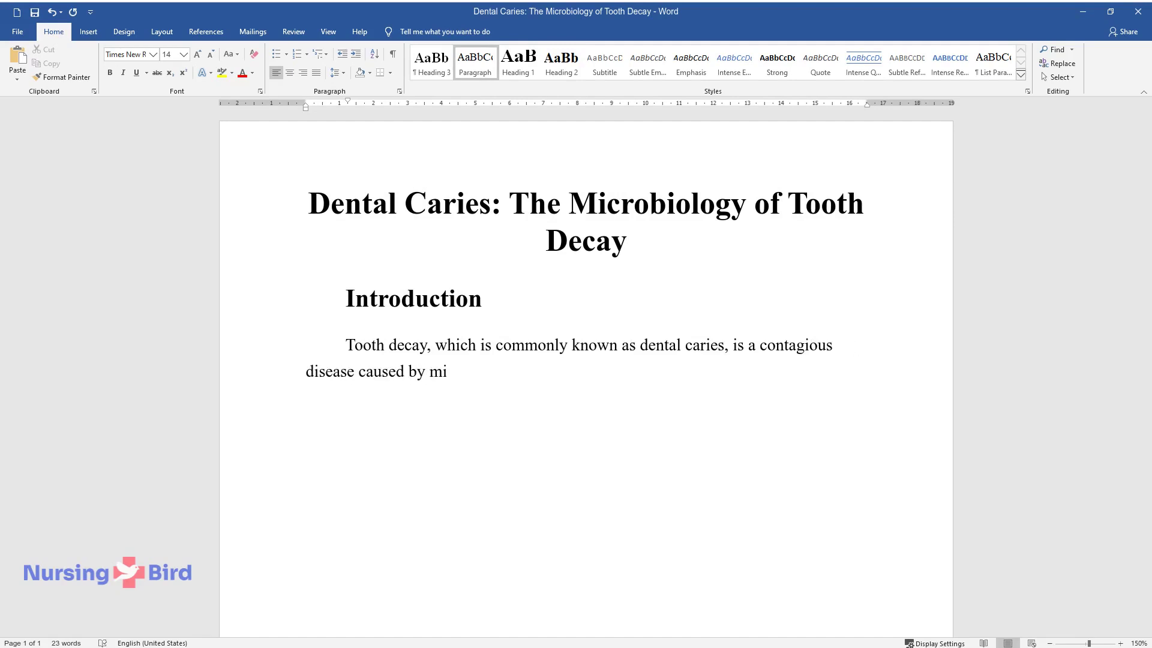
pyautogui.write('crobes in the mouth. The microbes')
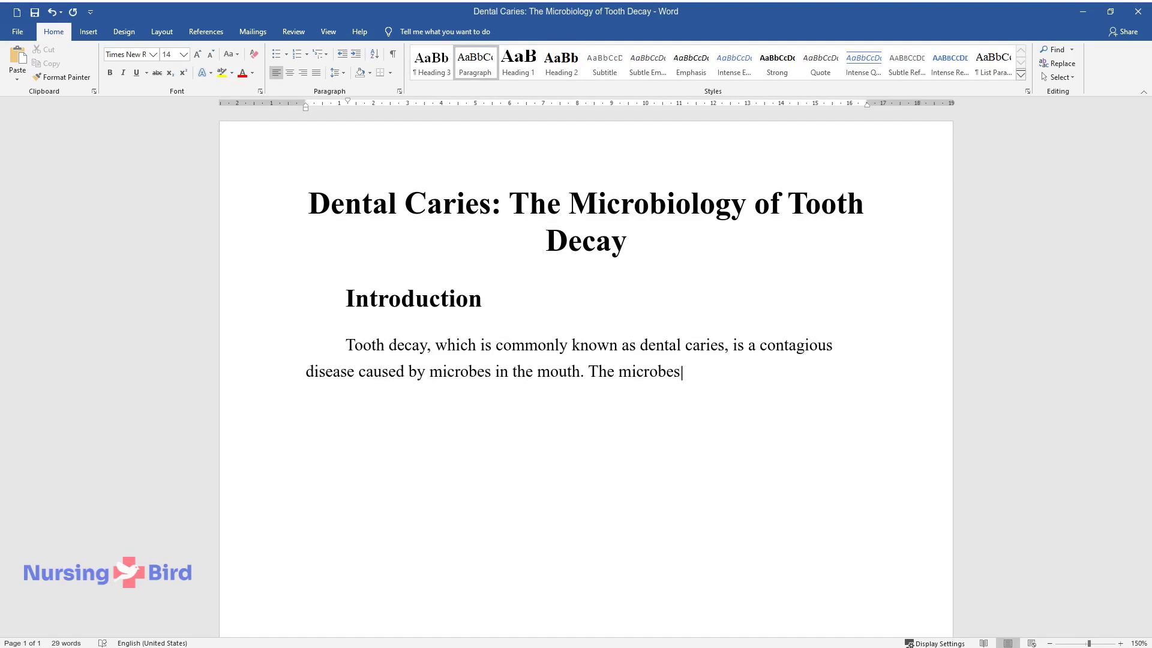
pyautogui.write(' damage the dental structure by dissolving')
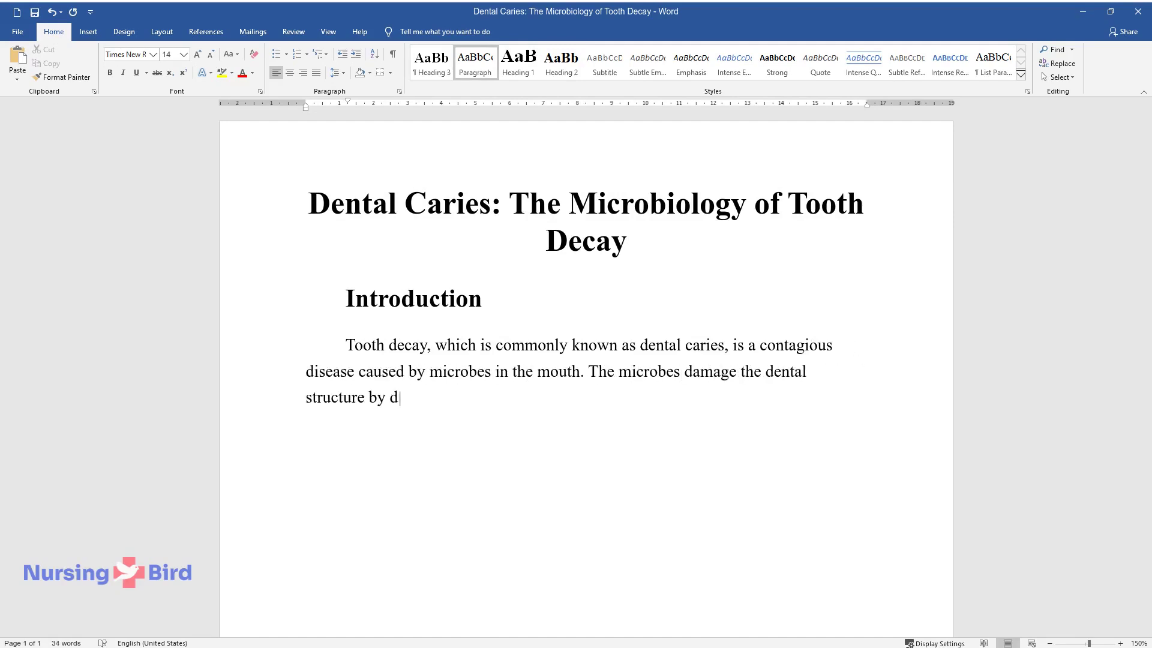
pyautogui.write(' the calcified parts of')
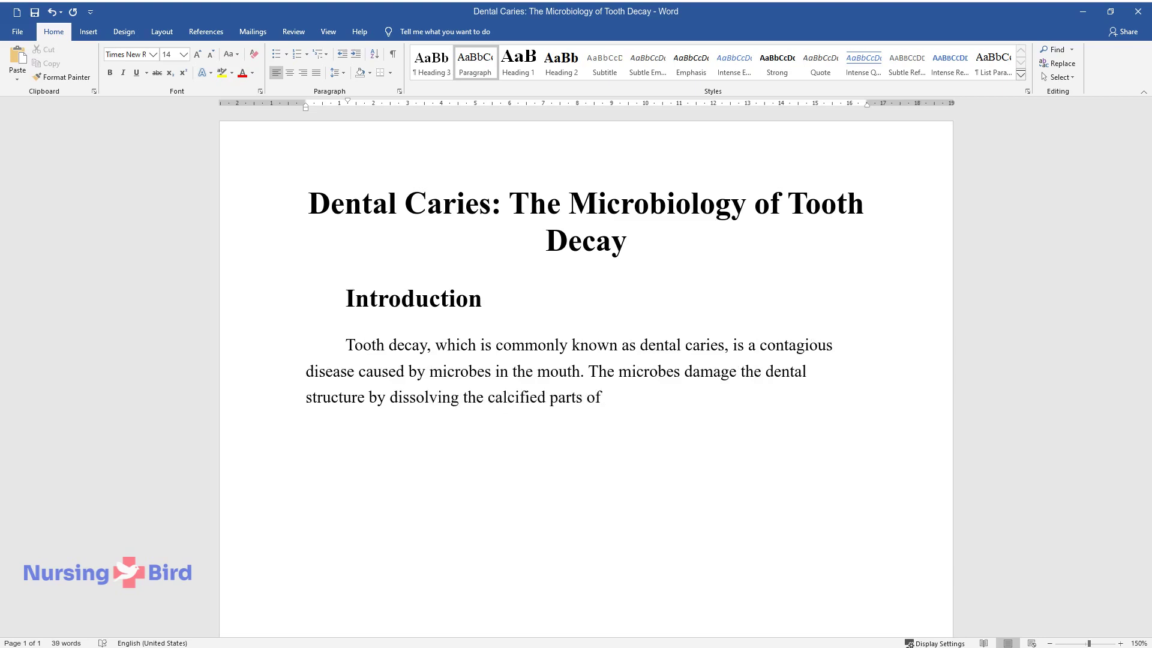
pyautogui.write(' the teeth. This issue is interest')
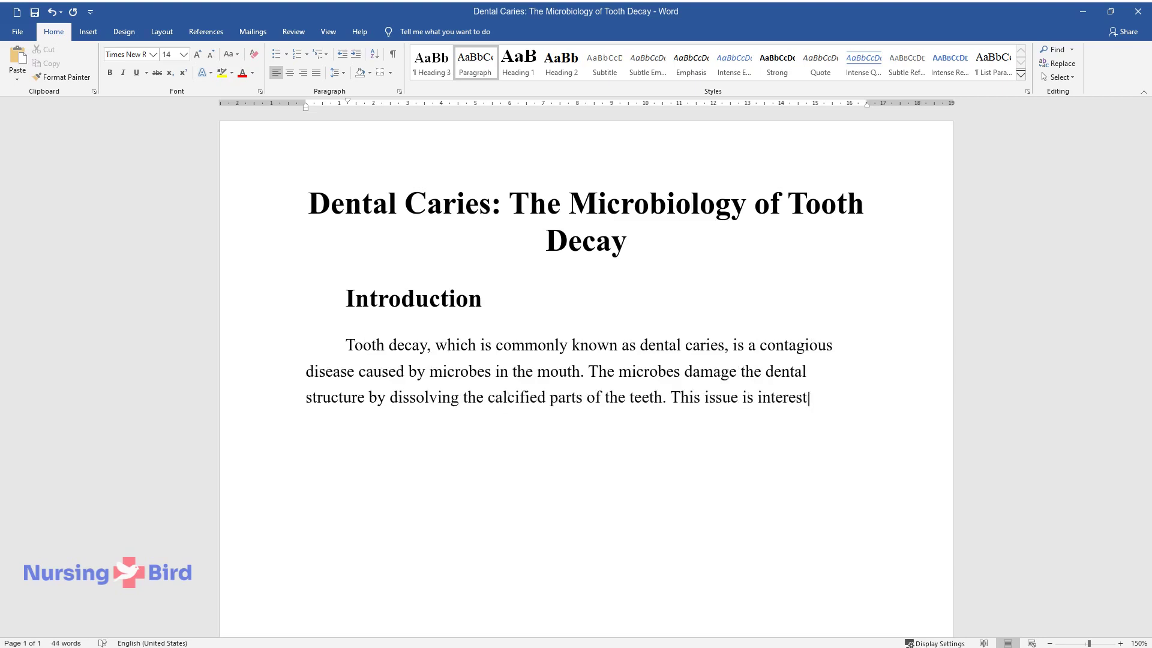
# Continue the introduction, calling tooth decay an epidemic affecting millions of people around the world that influences general health and the eminence of life.
pyautogui.write('ing and important because tooth de')
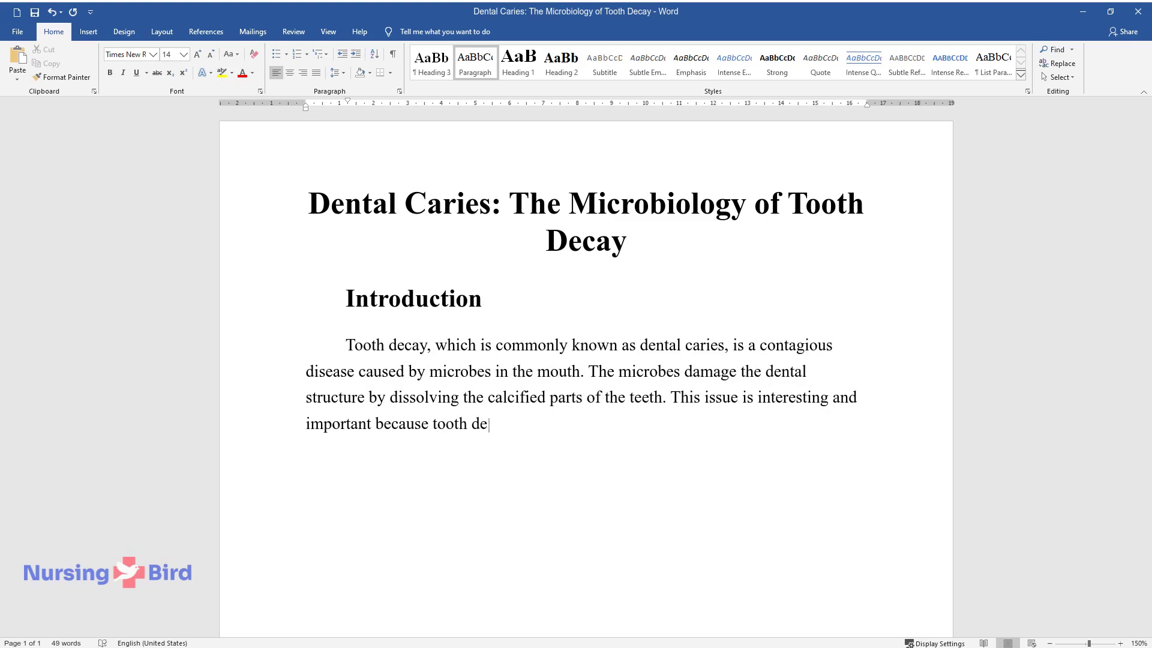
pyautogui.write('cay is an epidemic affecting milli')
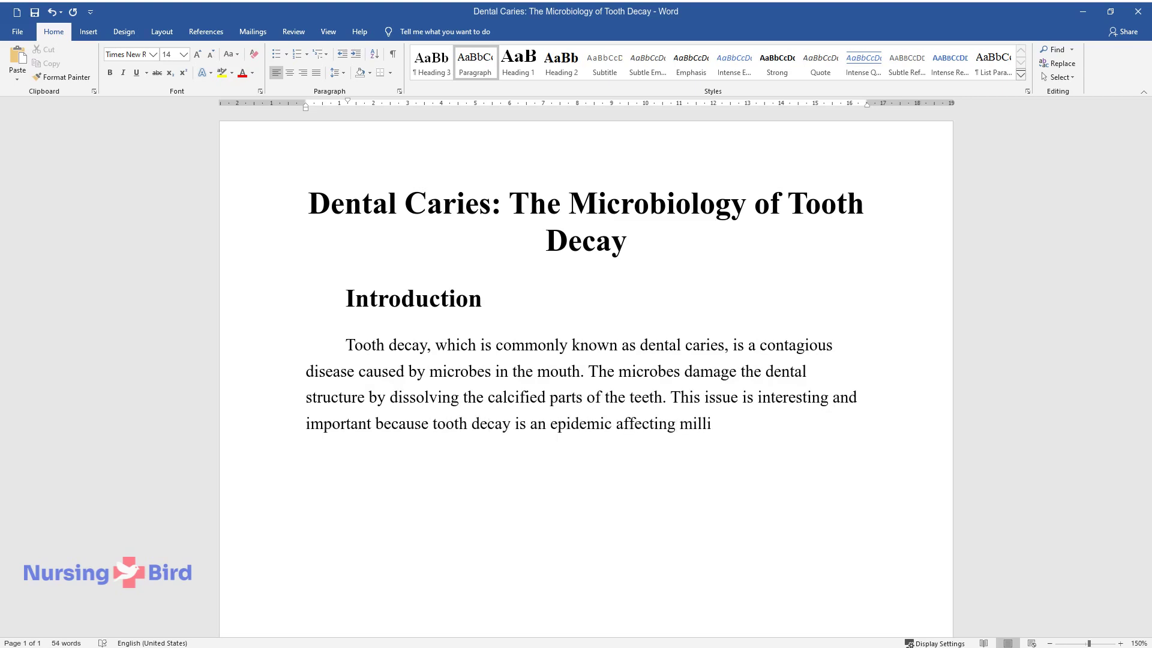
pyautogui.write('ons of people around the world. B')
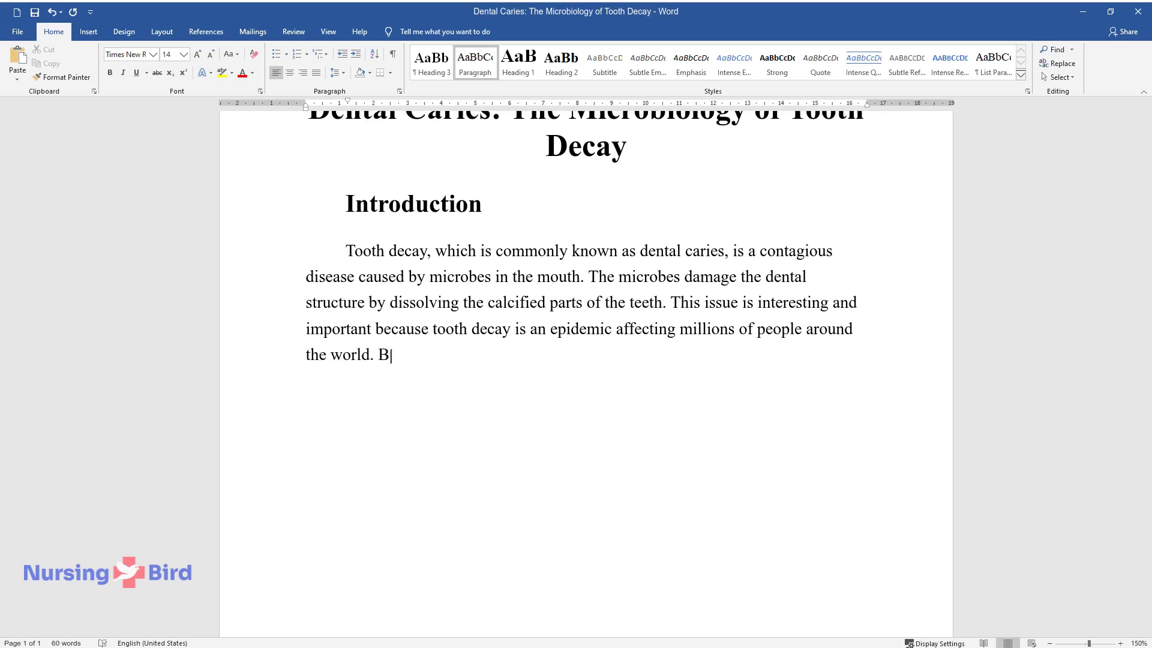
pyautogui.write('esides, dental caries influences ')
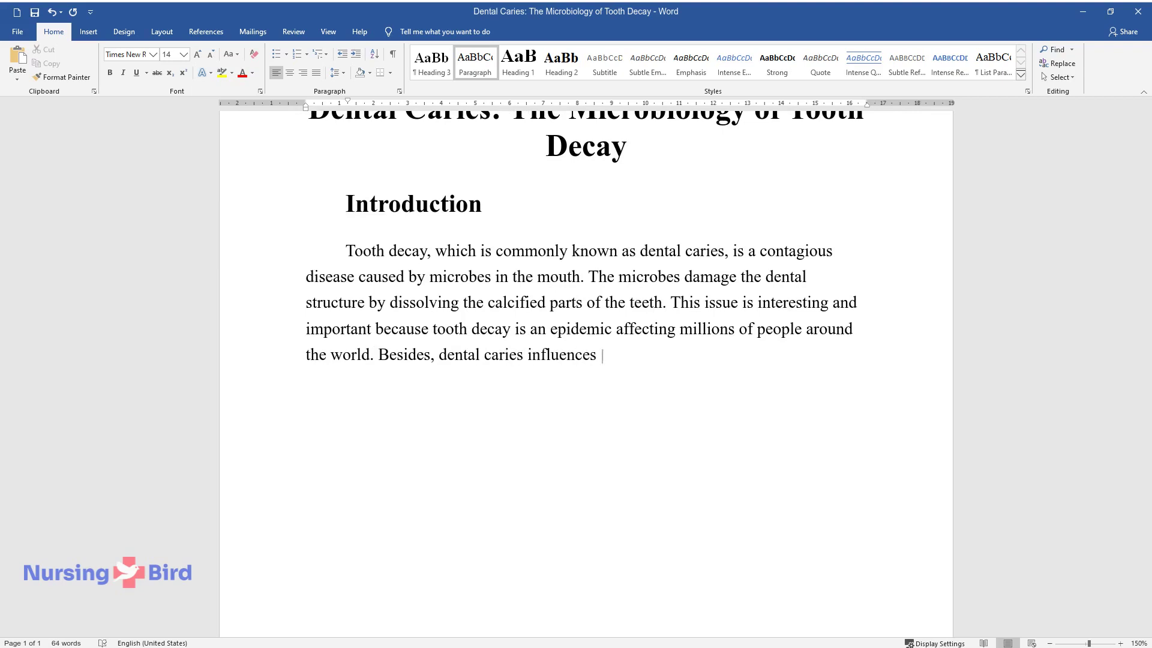
pyautogui.write('the general health of the affected')
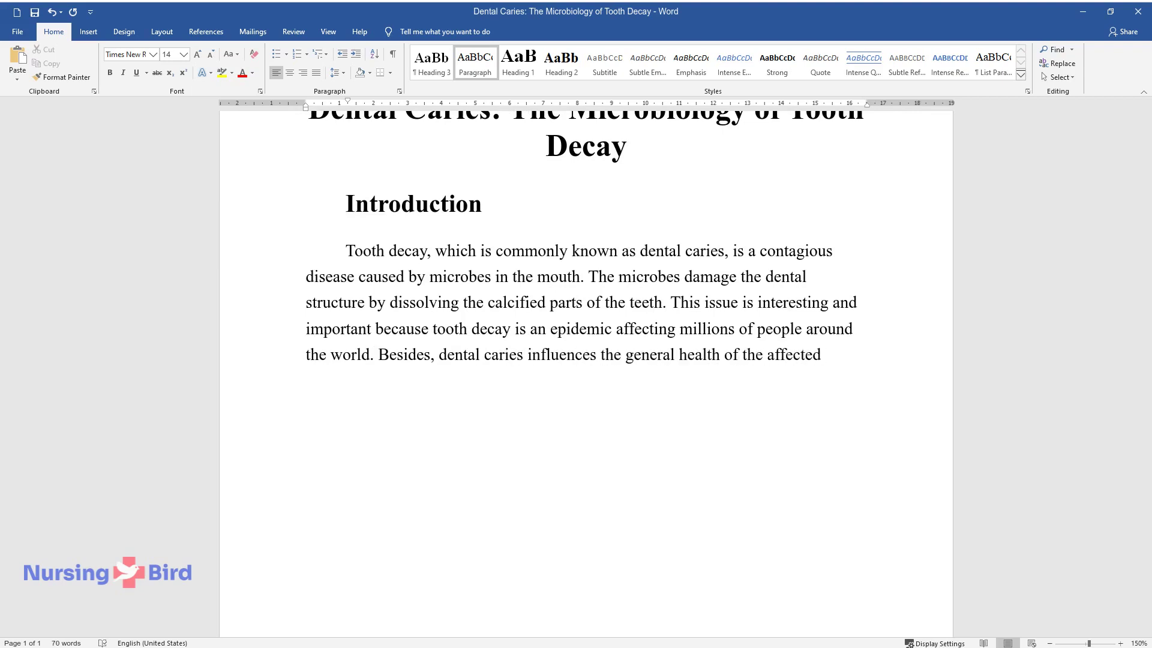
pyautogui.write(' individuals and the eminence of ')
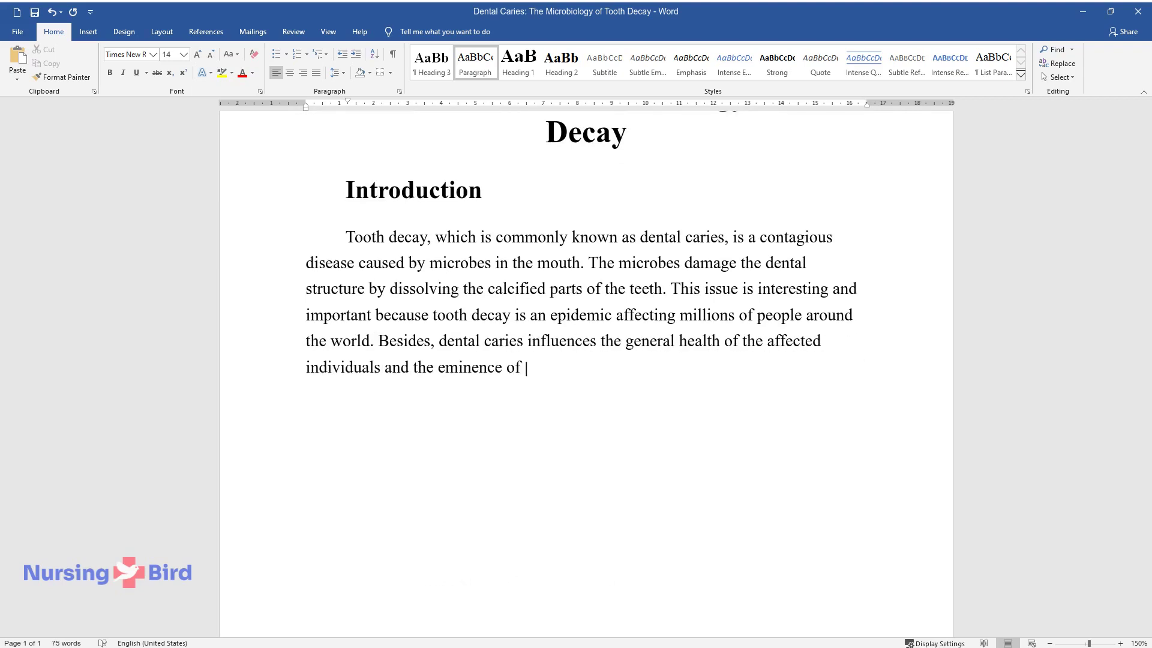
# Add the example that damaged teeth cause pain and affect how people eat, while discolored teeth may lead to low self-esteem, influencing overall quality of life.
pyautogui.write('life. For instance, damaged teeth')
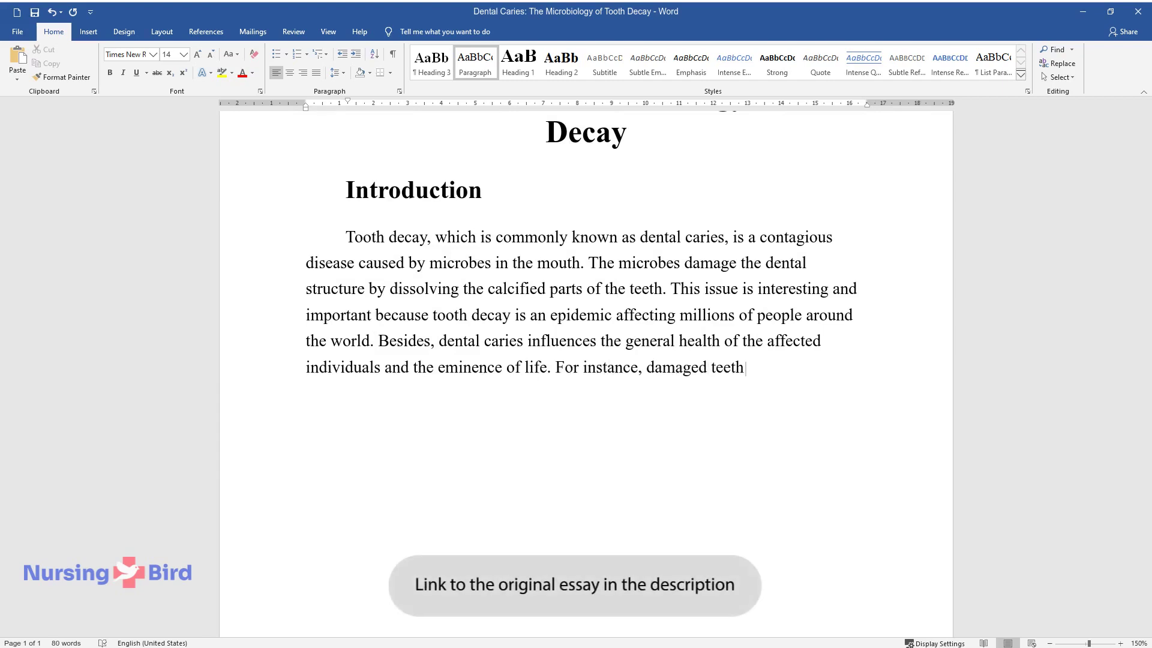
pyautogui.write(' cause pain and affect how people')
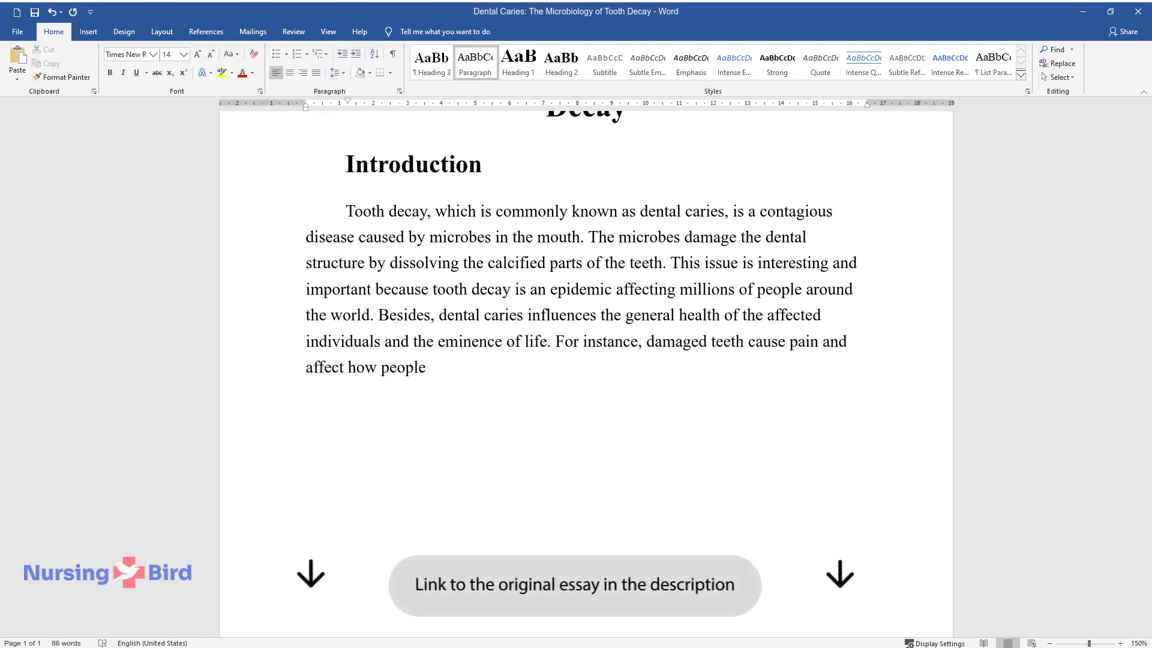
pyautogui.write(' eat, while discolored teeth may l')
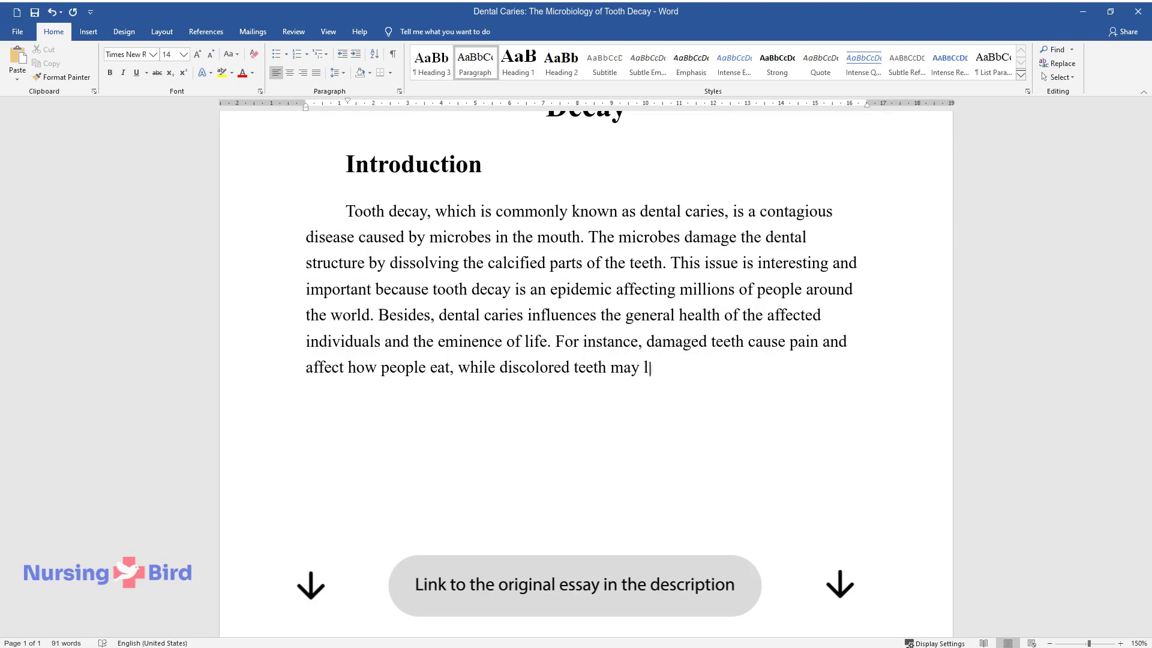
pyautogui.write('ead to low self-esteem, thus infl')
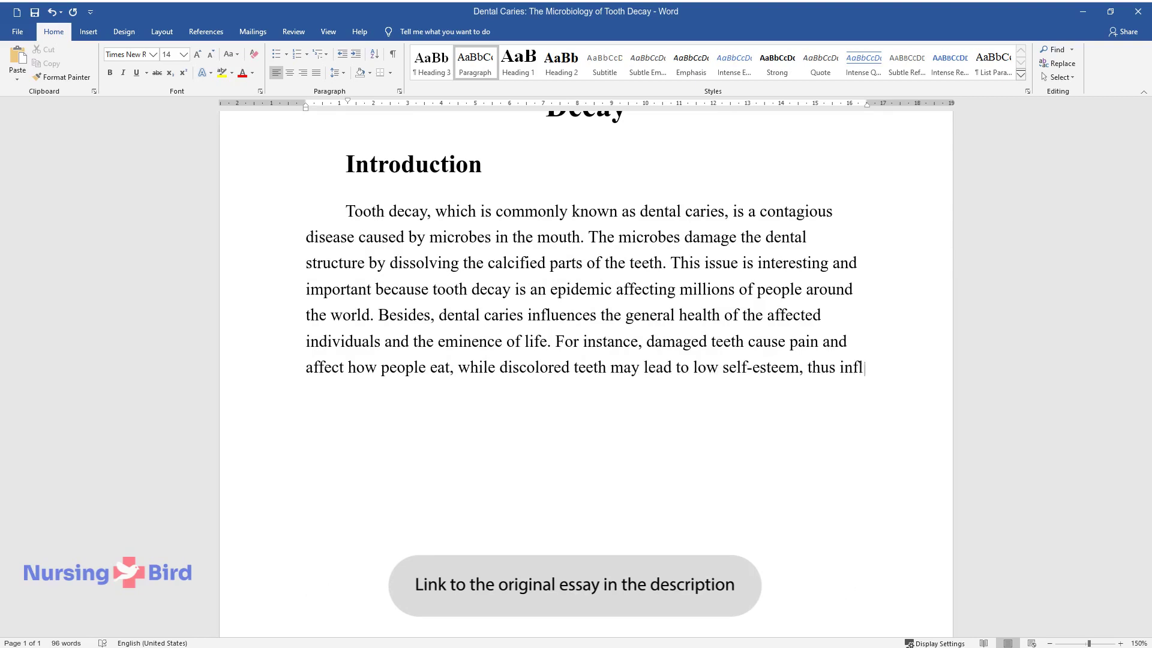
pyautogui.write('uencing the overall quality of lif')
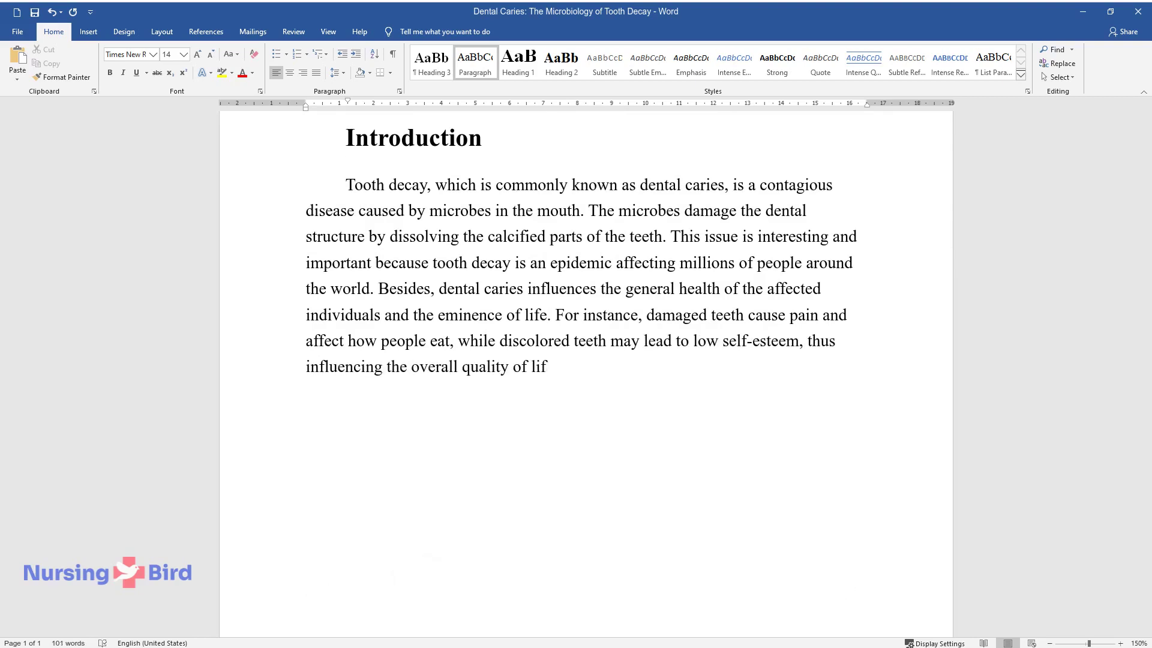
pyautogui.write('e for the affected individuals. T')
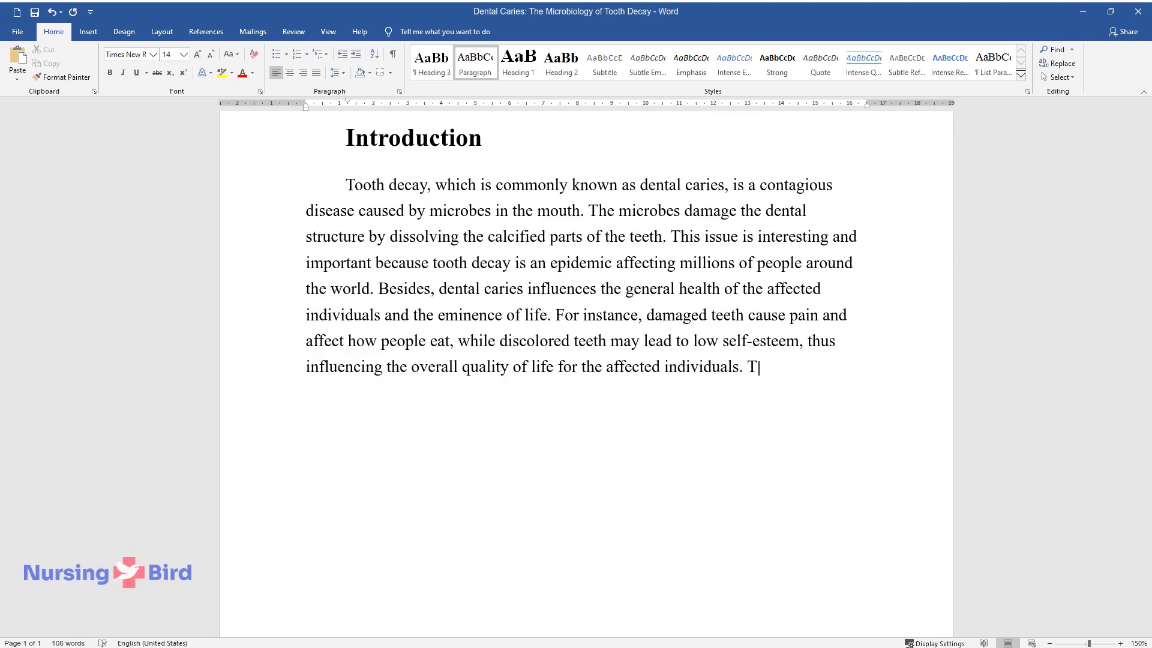
# Add a sentence attributing tooth decay to diet, the nature of teeth enamel, host physiology, interaction among individuals in the plague community, and availability of Streptococcus mutans.
pyautogui.write('ooth decay occurs due to several ')
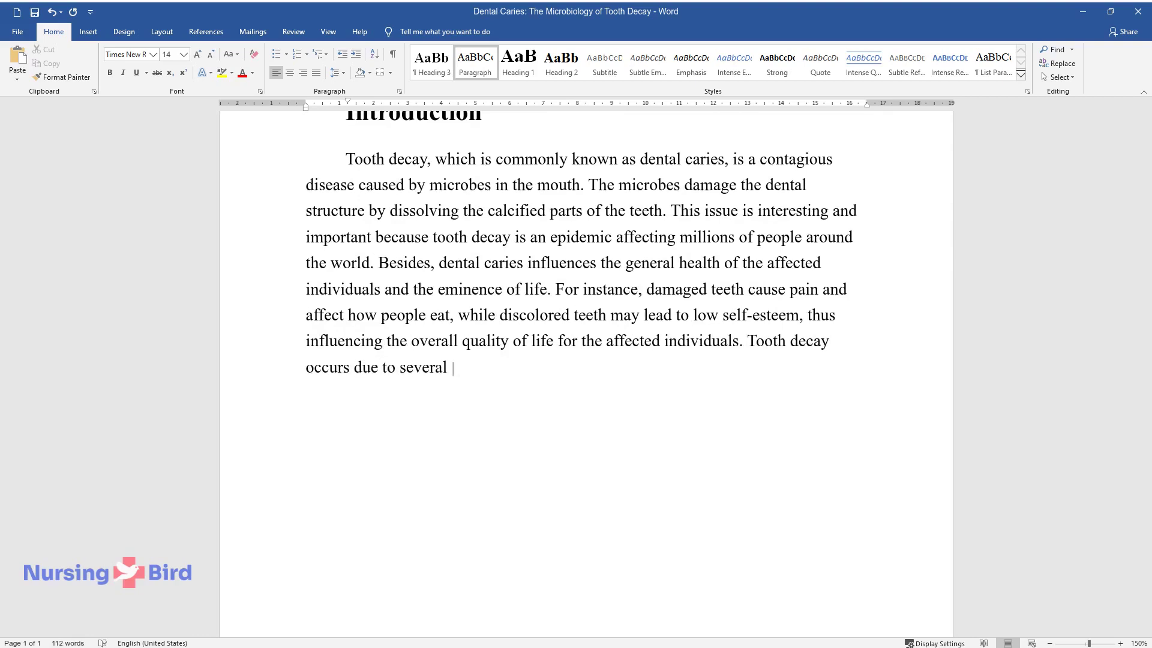
pyautogui.write('reasons, such as diet, the nature ')
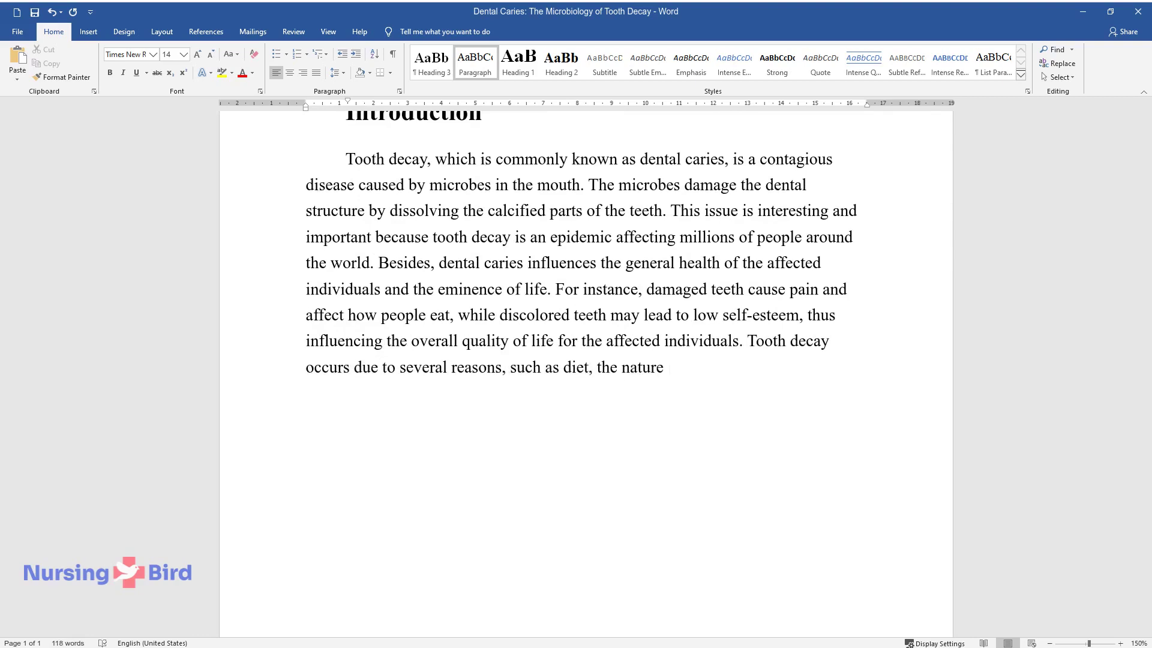
pyautogui.write('of teeth enamel, host physiology, interact')
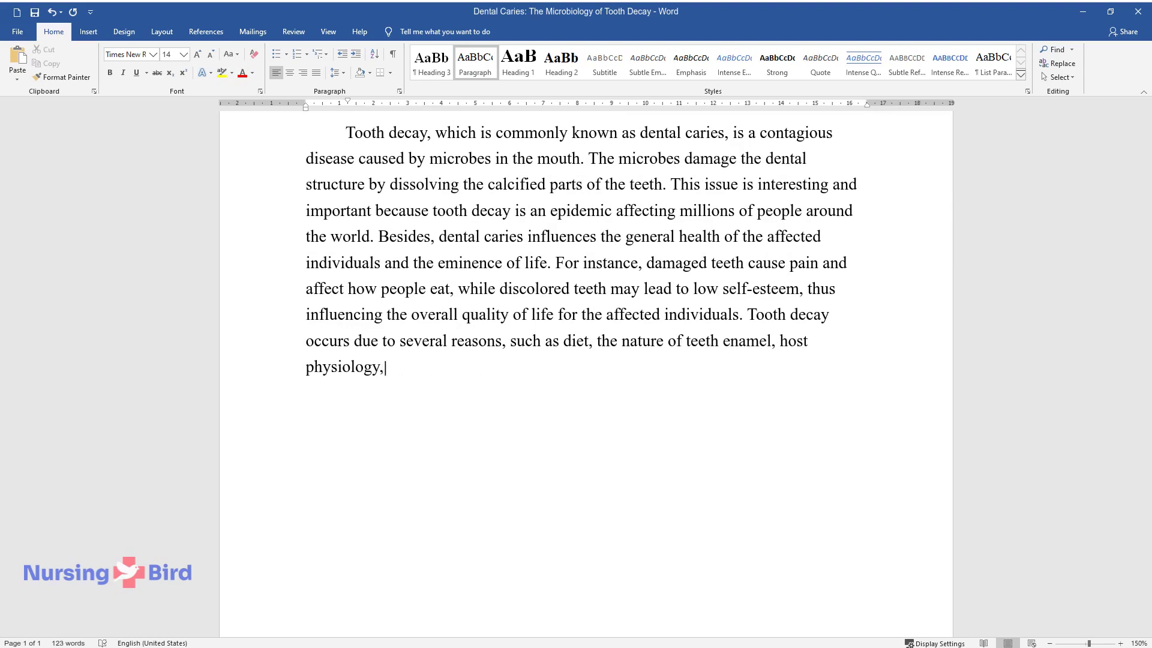
pyautogui.write('ion among individuals in')
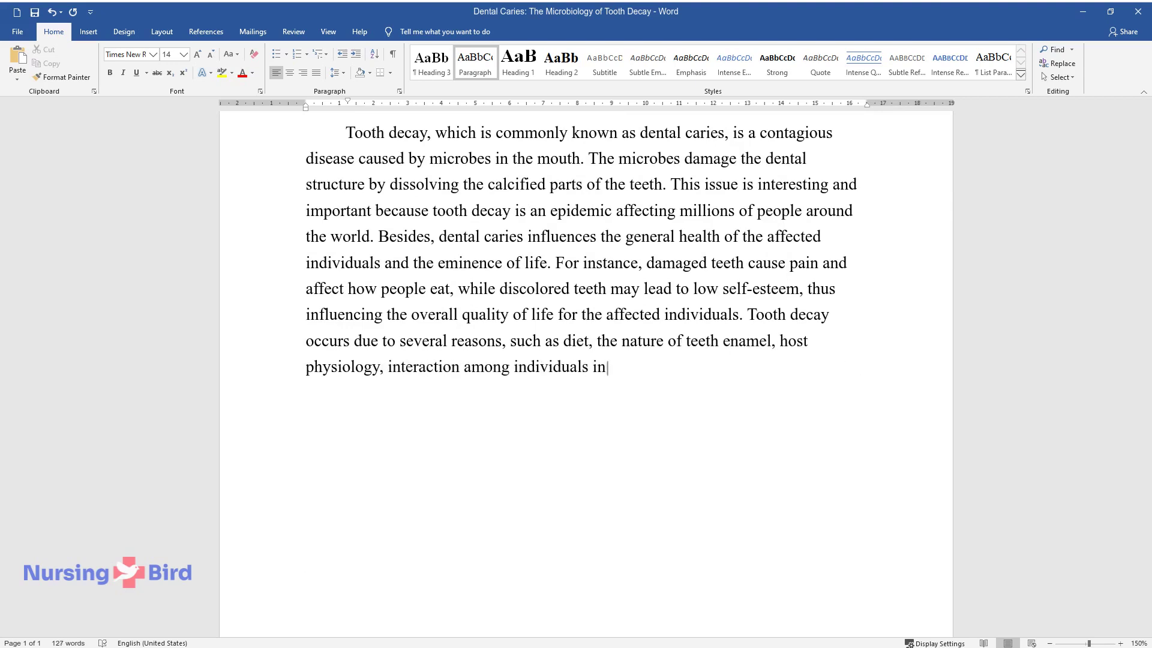
pyautogui.write(' the plague community, and the av')
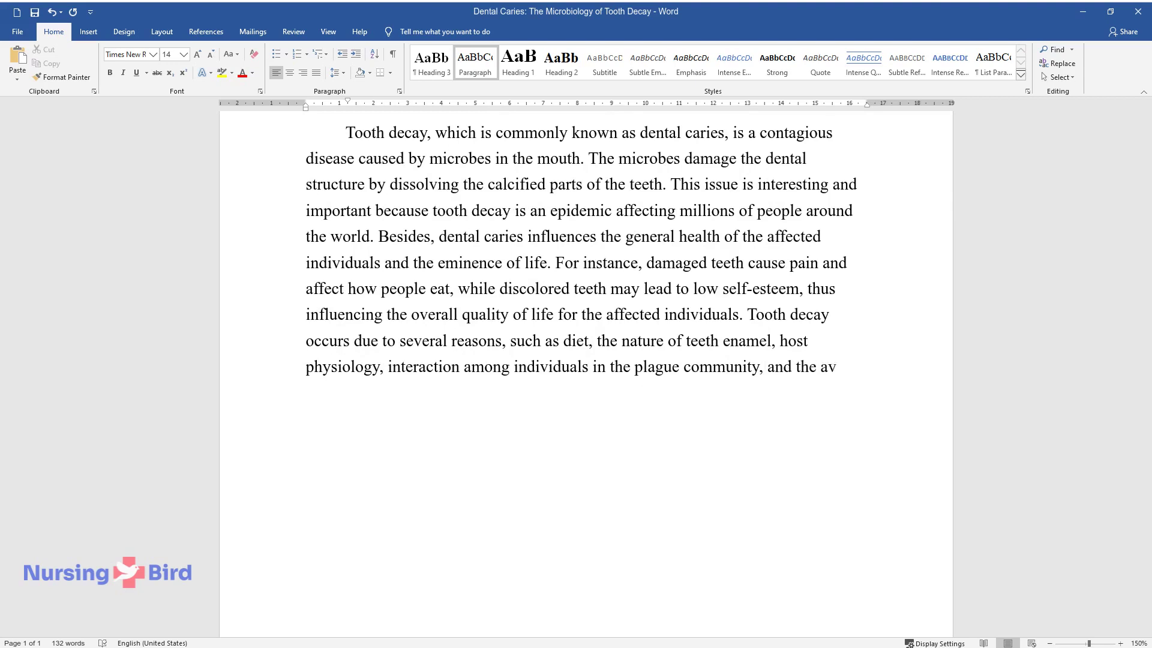
pyautogui.write('ailability of Streptococcus mutans')
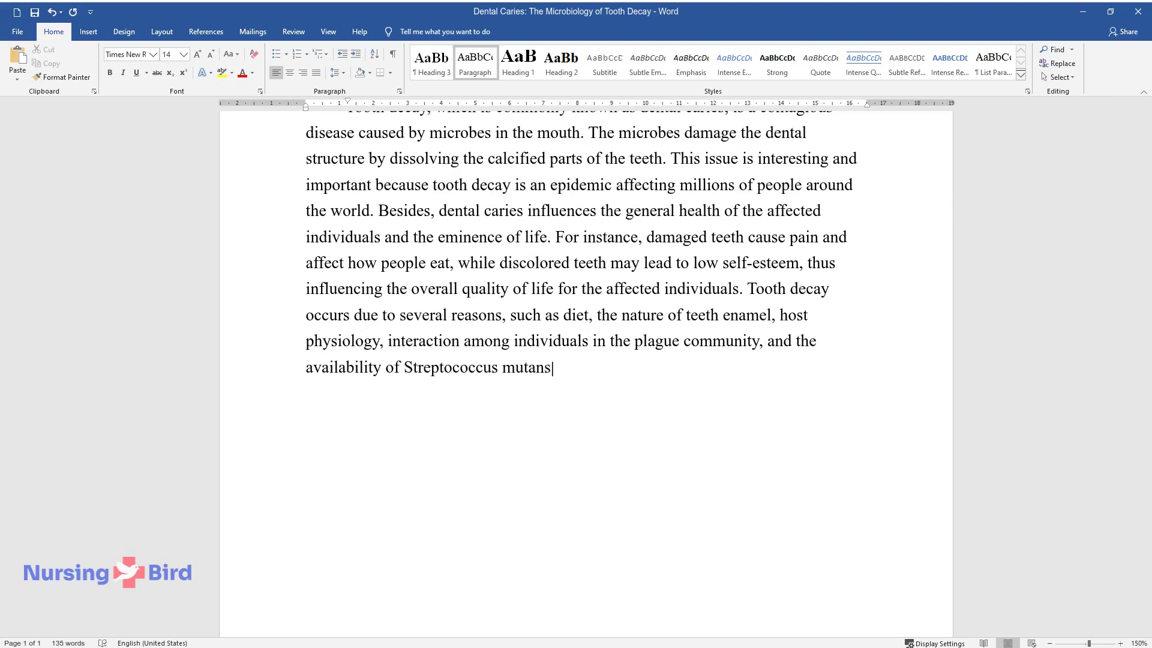
# End the introduction with "This paper focuses on the microbial processes involved in tooth decay and the relevant microbes.".
pyautogui.write('. This paper focuses on the micro')
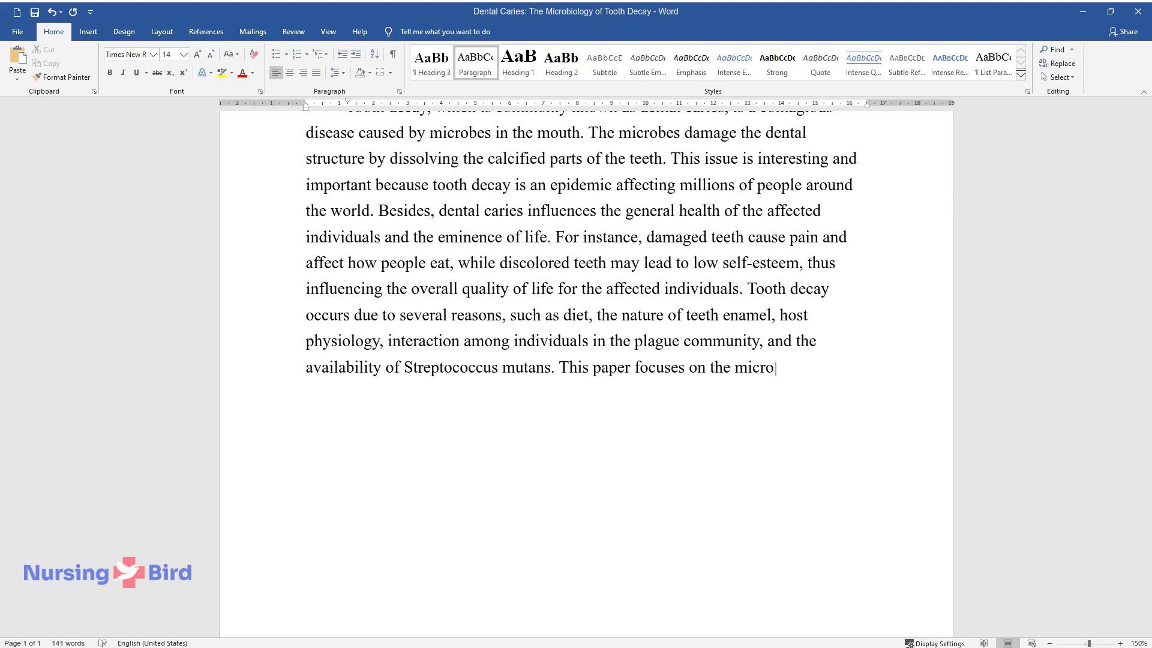
pyautogui.write('bial processes involved in tooth d')
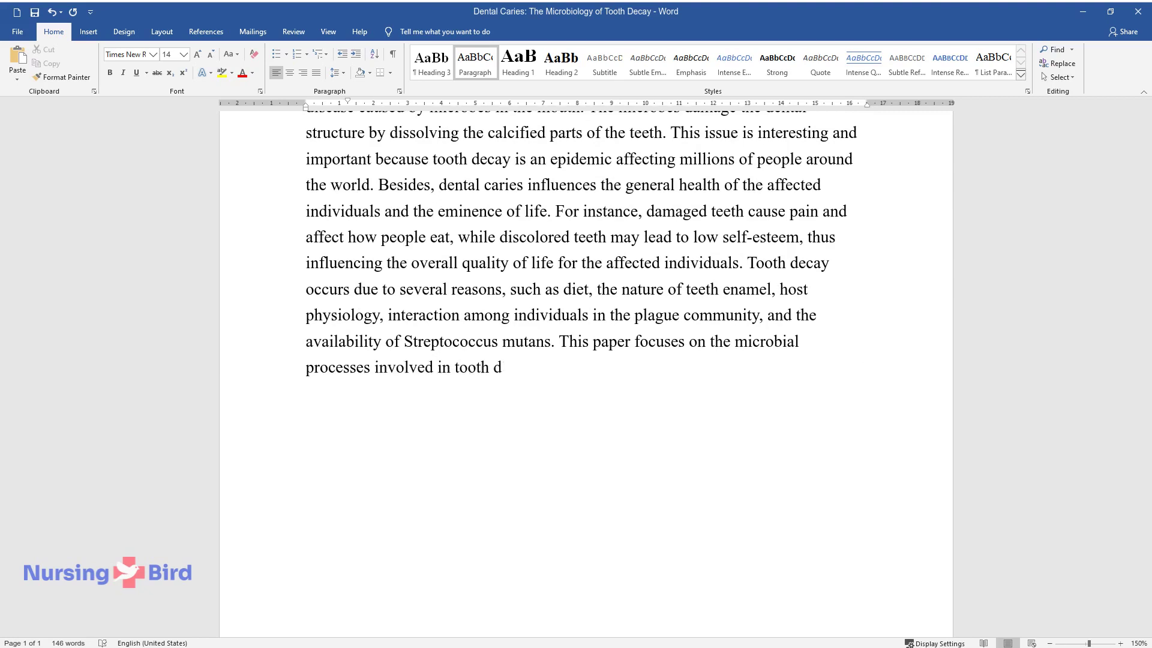
pyautogui.write('ecay and the relevant microbes.')
pyautogui.press('Return')
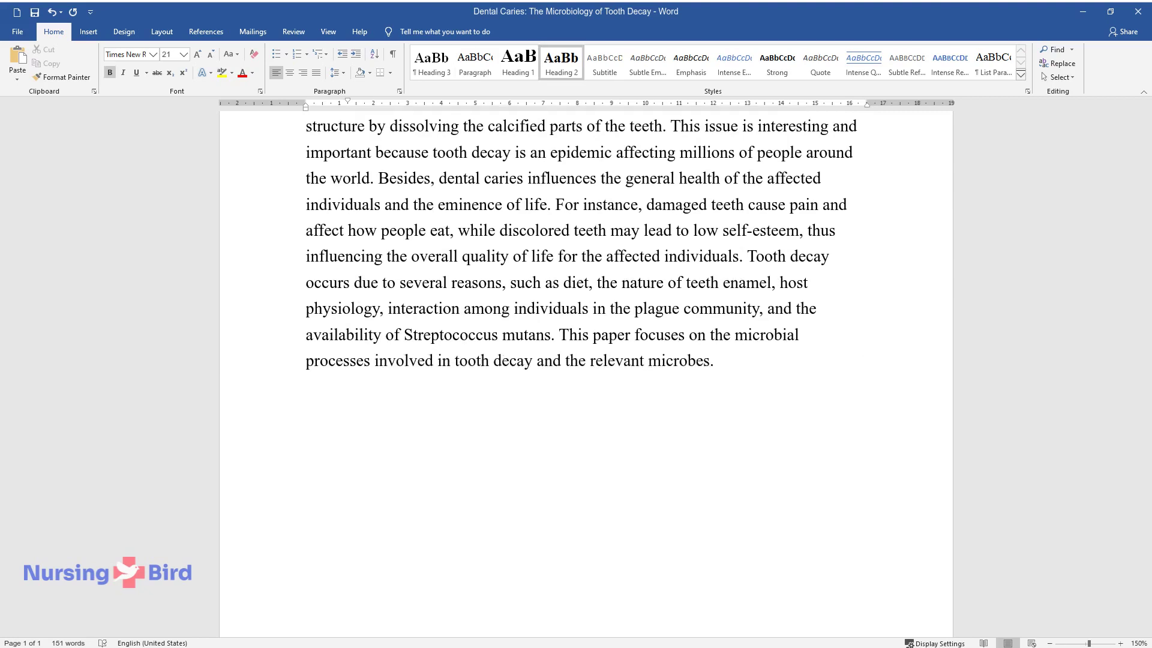
# Enter the section heading "Causes and Process of Tooth Decay" below the introduction and start a body paragraph under it.
pyautogui.write('Causes and Pr')
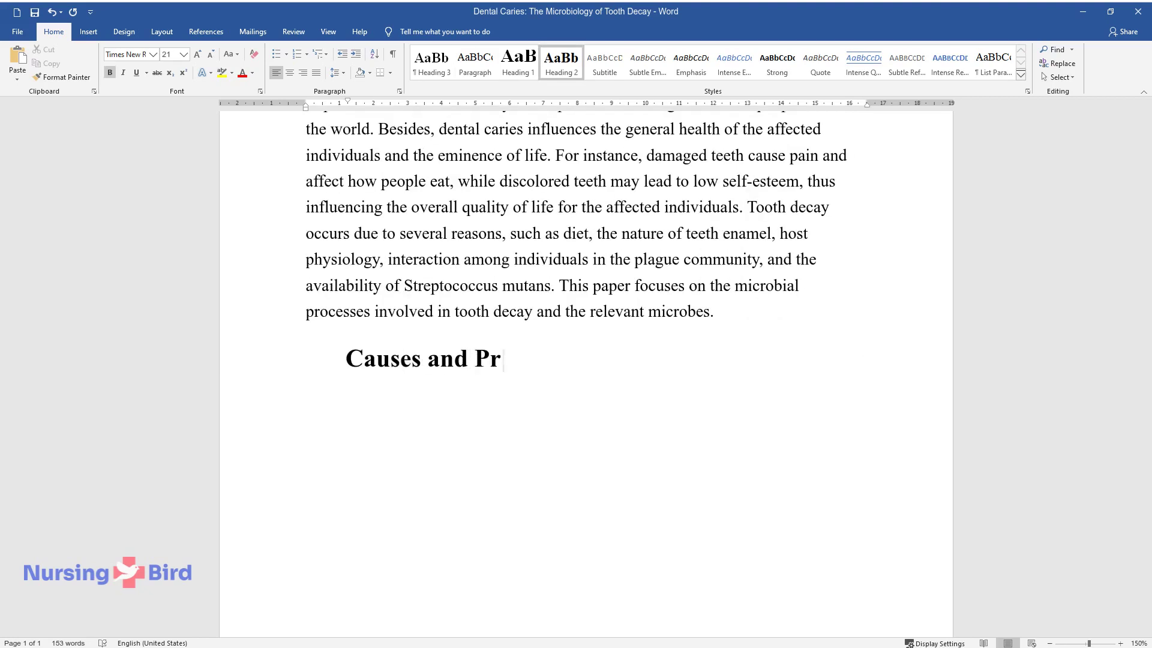
pyautogui.write('ocess of Tooth Decay')
pyautogui.press('Return')
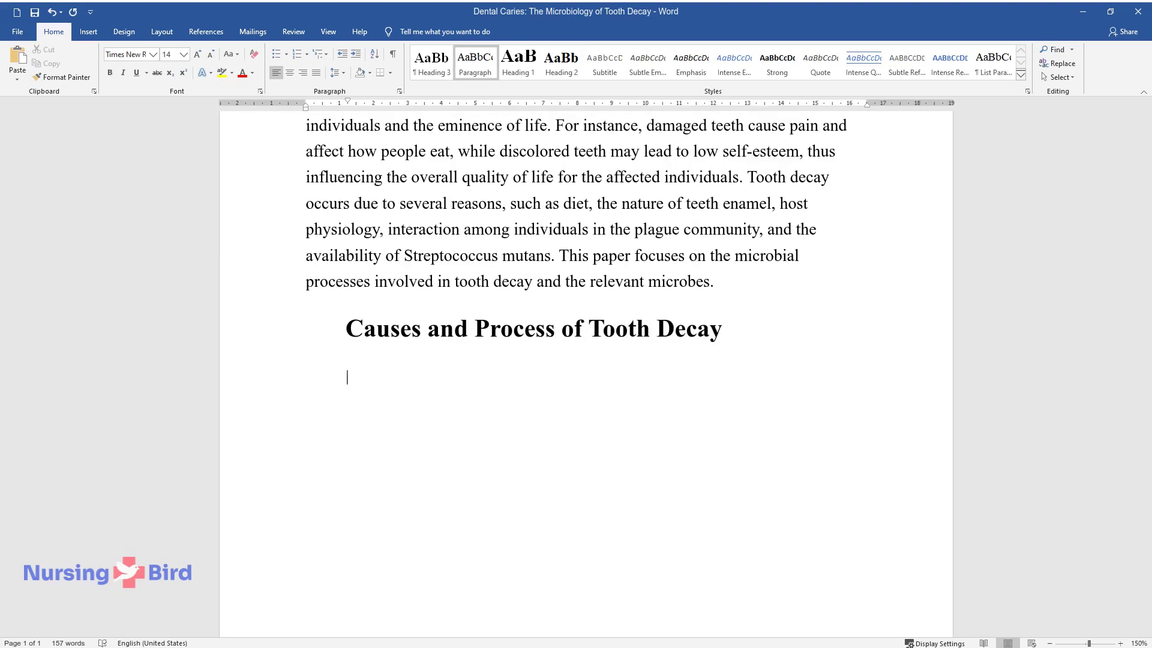
# Open the section with "To understand dental caries or tooth decay, the disease should be defined and addressed from a microbial perspective.".
pyautogui.write('To understand de')
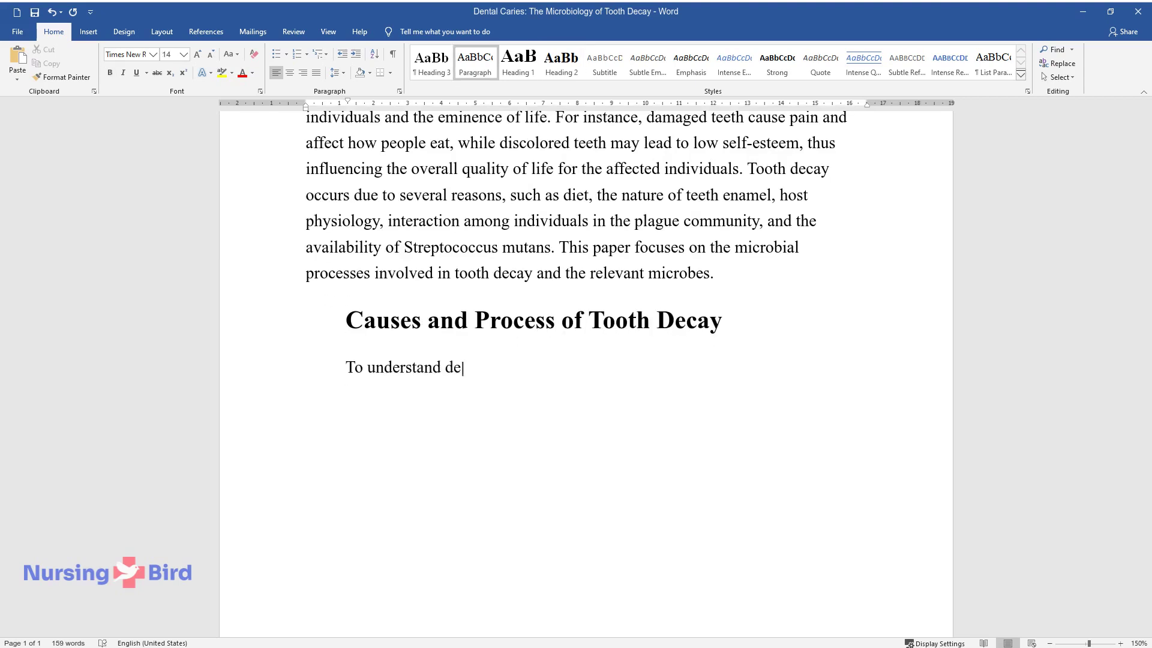
pyautogui.write('ntal caries or tooth decay, the d')
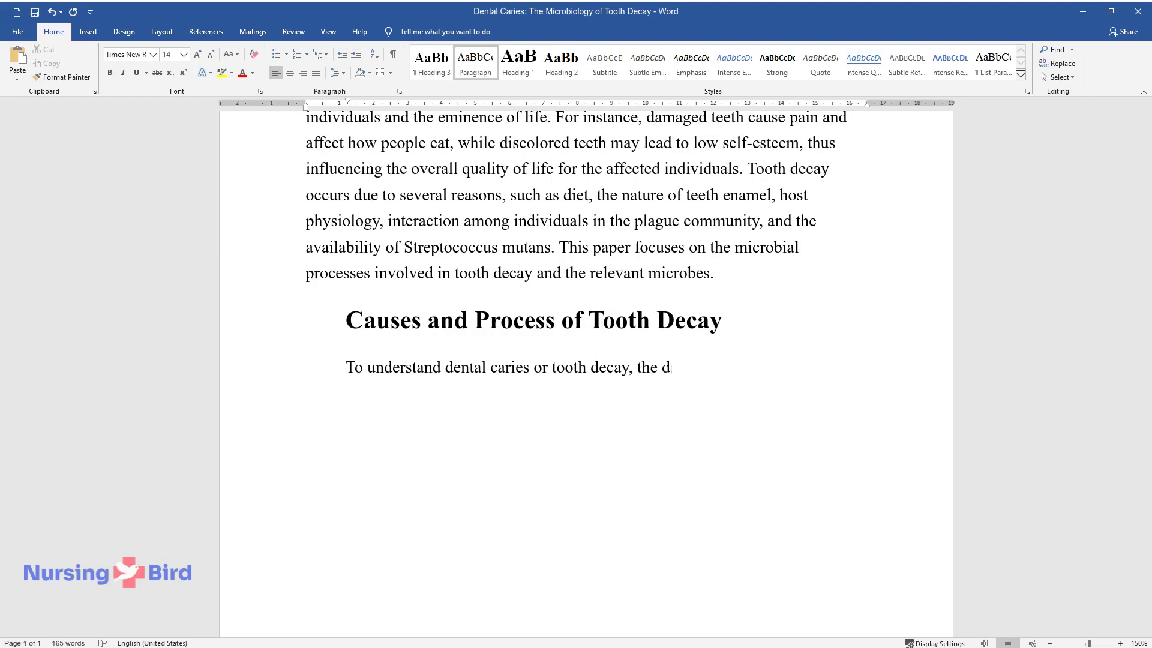
pyautogui.write('isease should be defined and addre')
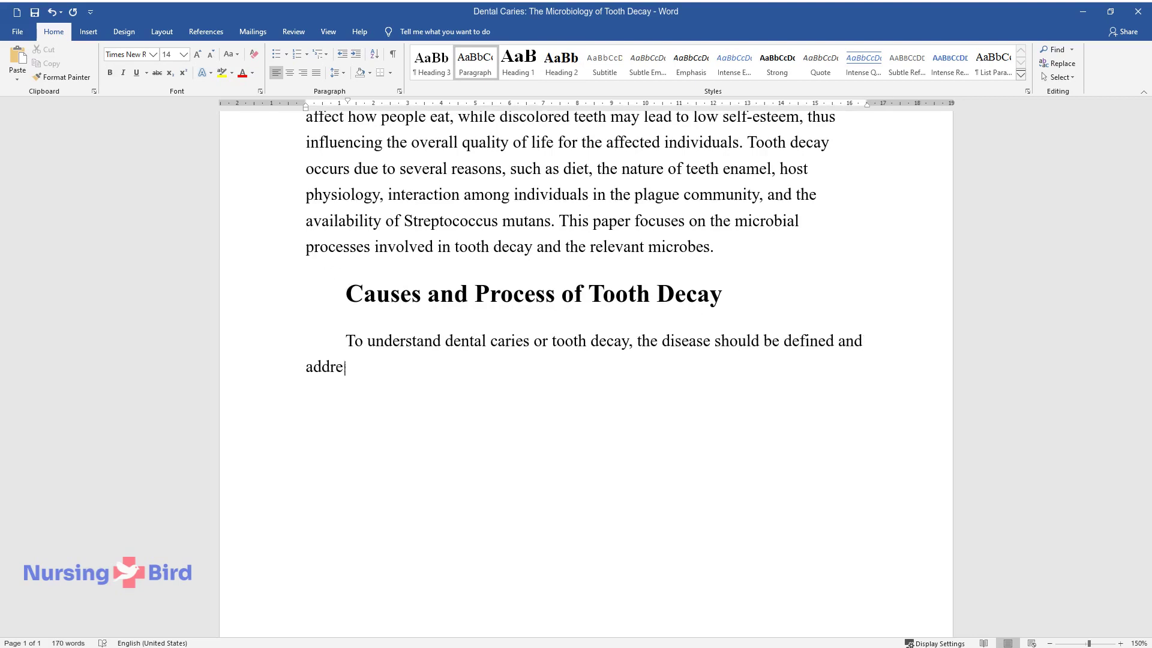
pyautogui.write('ssed from a microbial perspective')
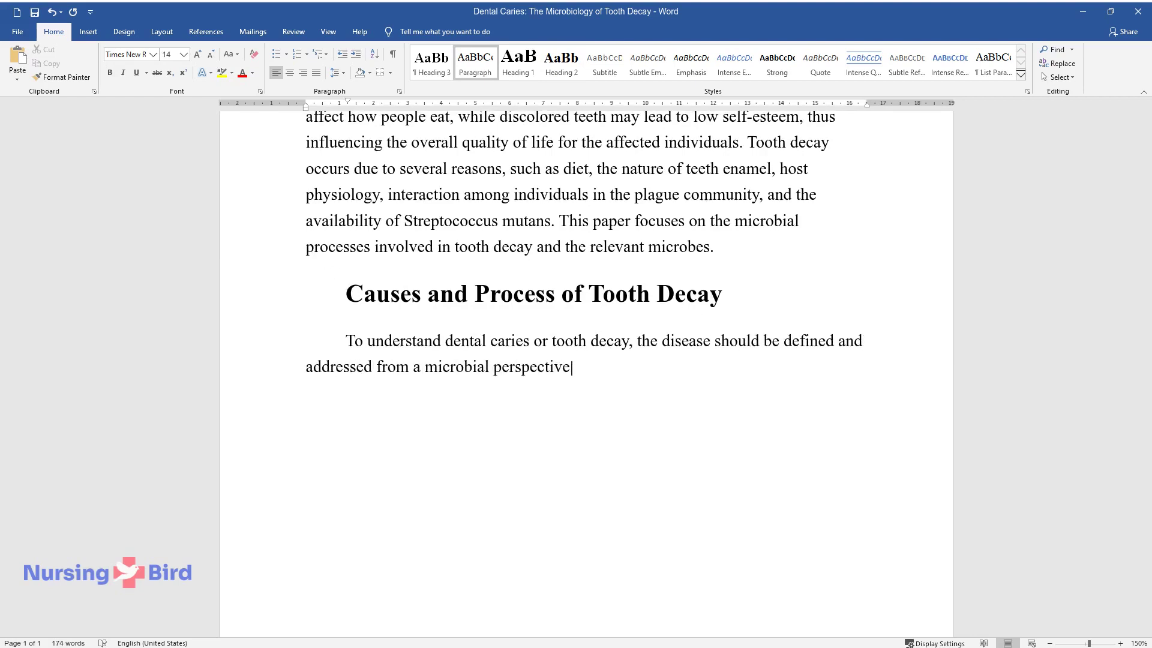
# Define dental caries as a chronic contagious disease caused by a complete interaction of oral microorganisms in dental plaque and diet.
pyautogui.write('. Dental caries is a chronic cont')
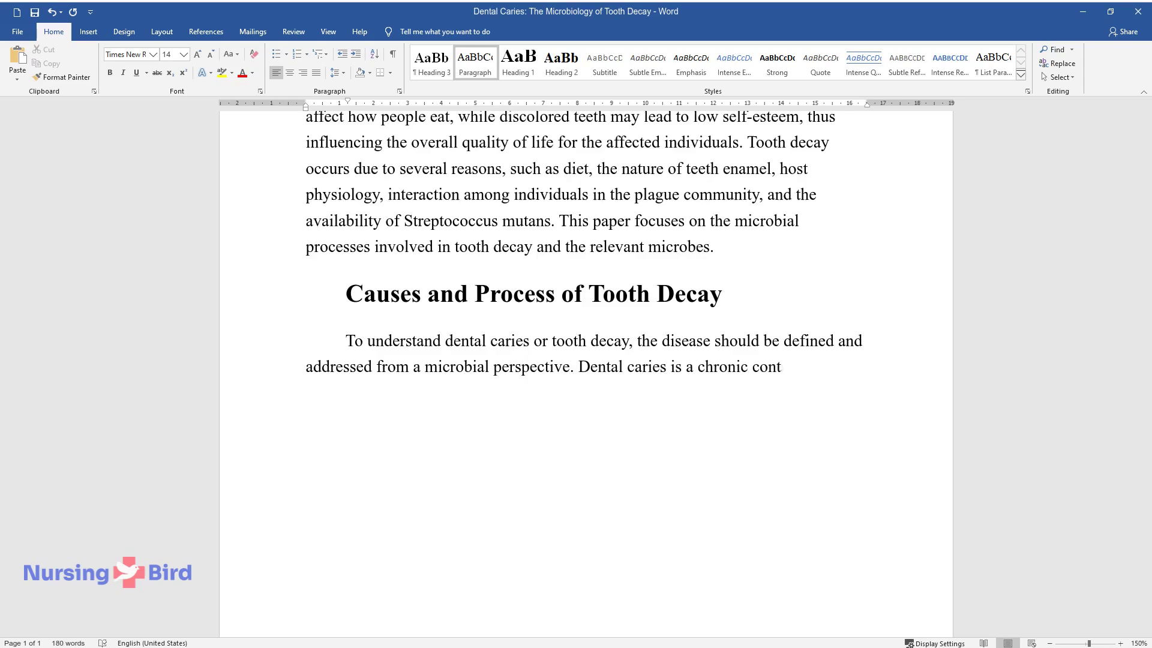
pyautogui.write('agious disease caused by a complet')
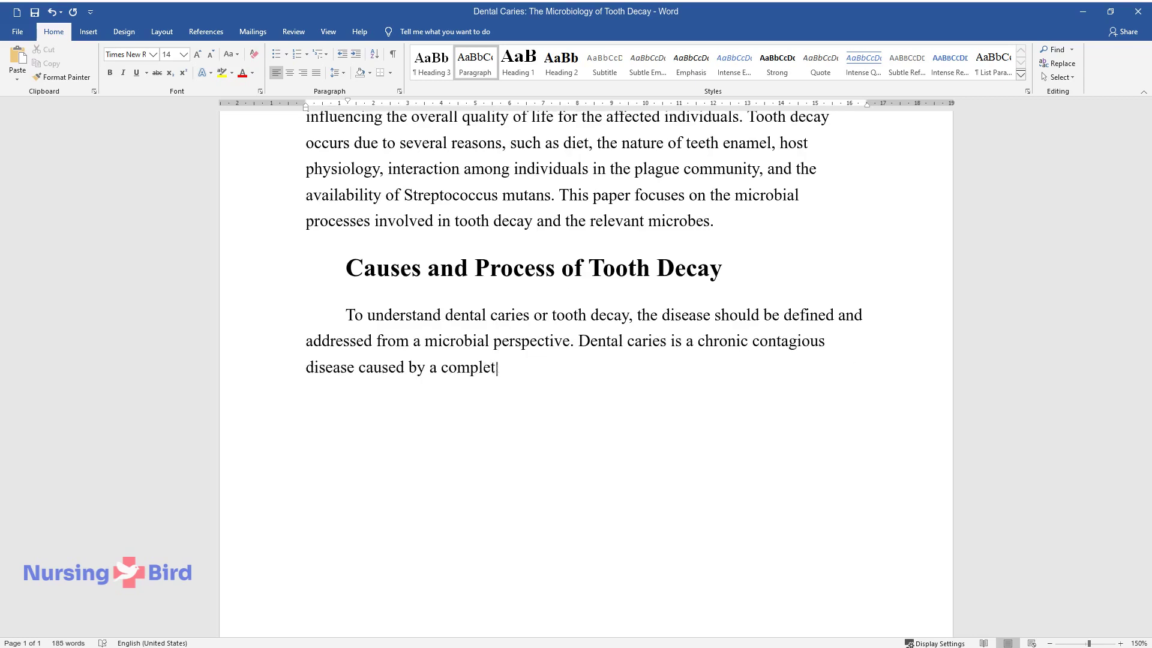
pyautogui.write('e interaction of oral microorgani')
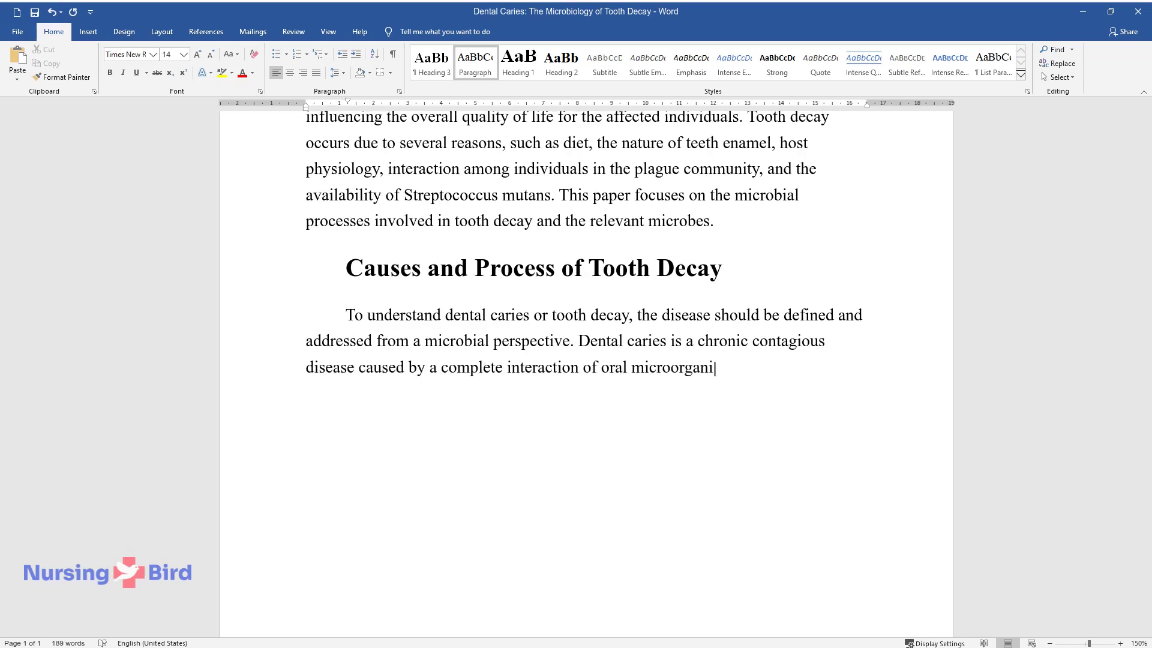
pyautogui.write('sms in dental plaque, diet, and a')
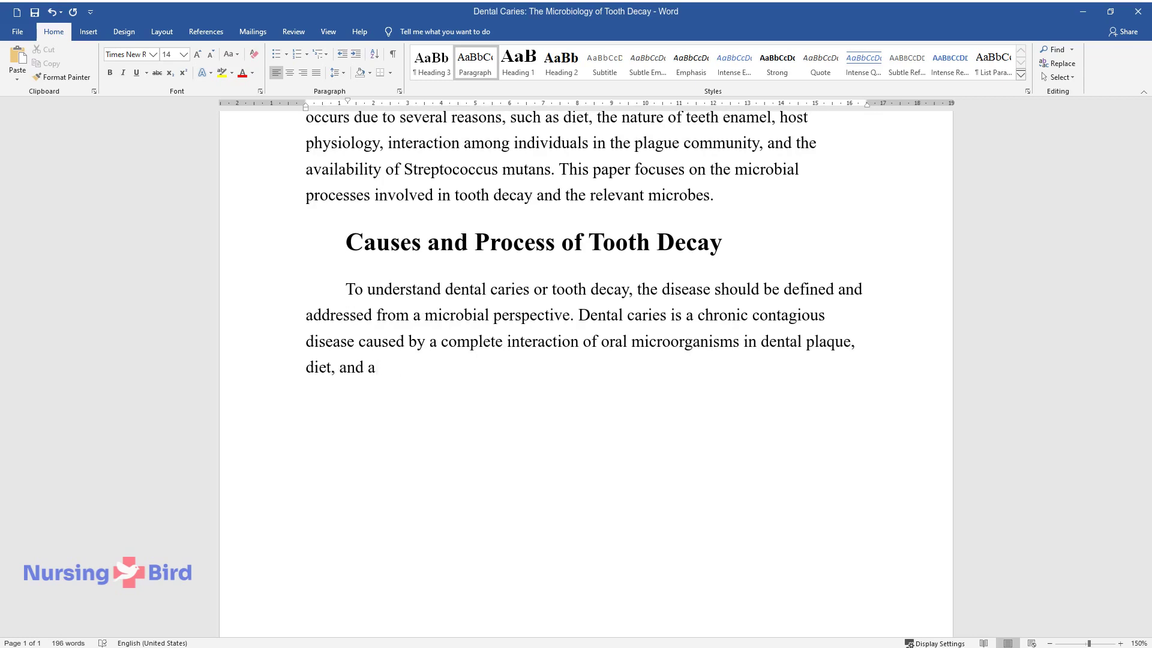
# Finish the definition with "a broad array of host factors ranging from societal and environmental factors to genetic and biochemical or immunologic host responses.".
pyautogui.write(' broad array of host factors rangi')
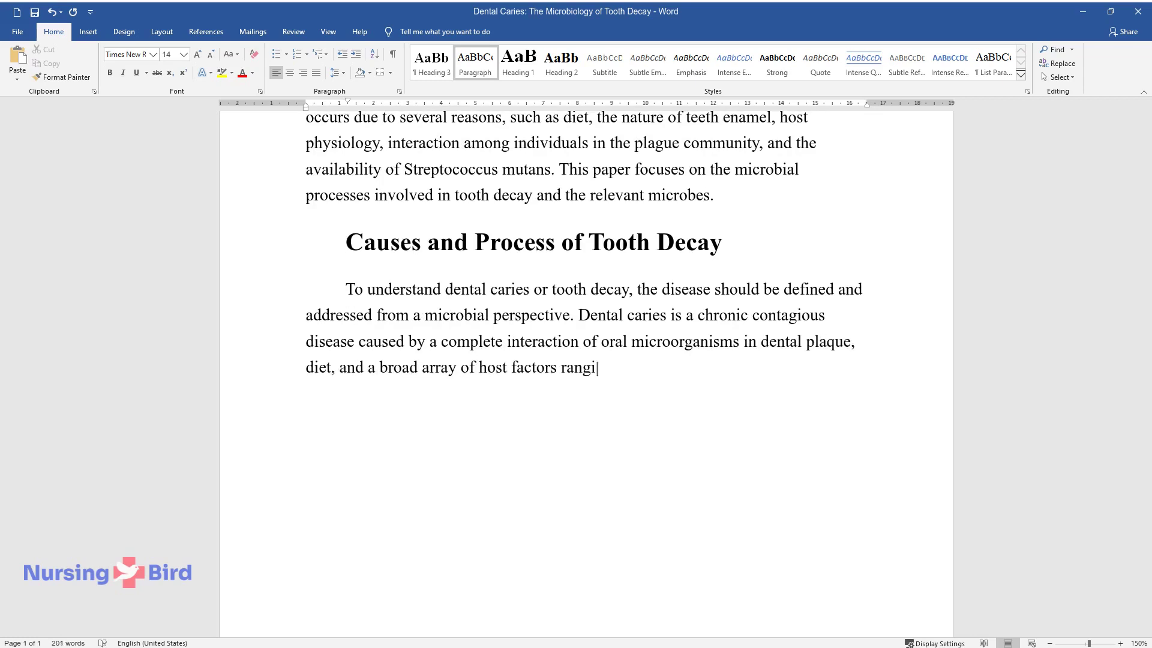
pyautogui.write('ng from societal and environment')
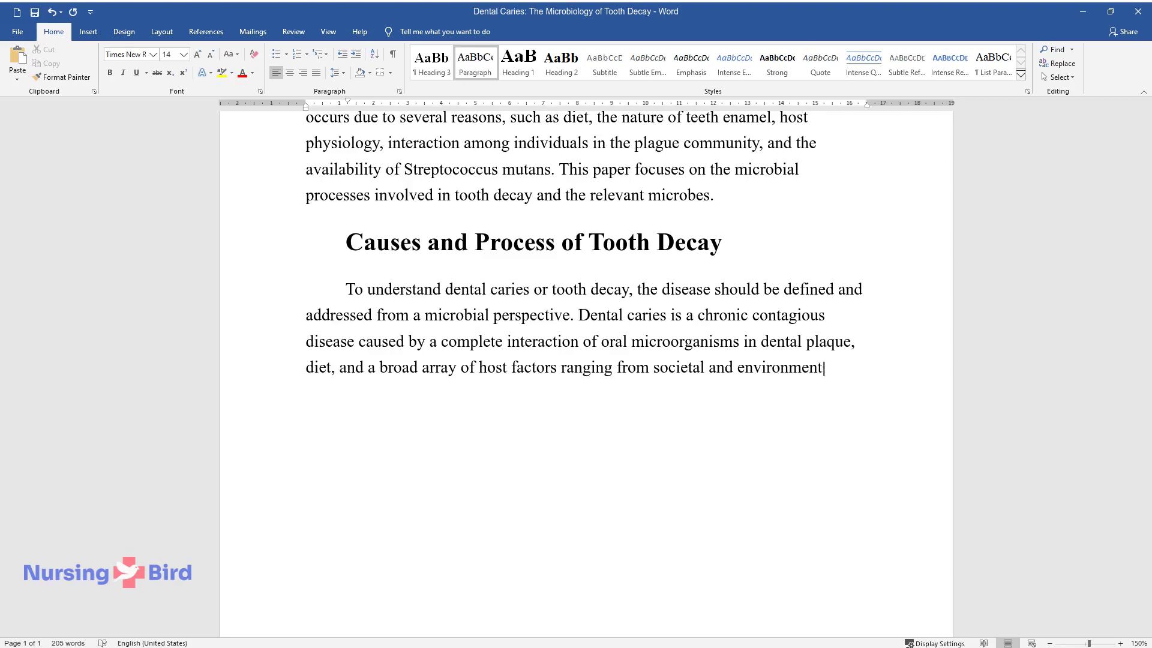
pyautogui.write('al factors to genetic and biochemi')
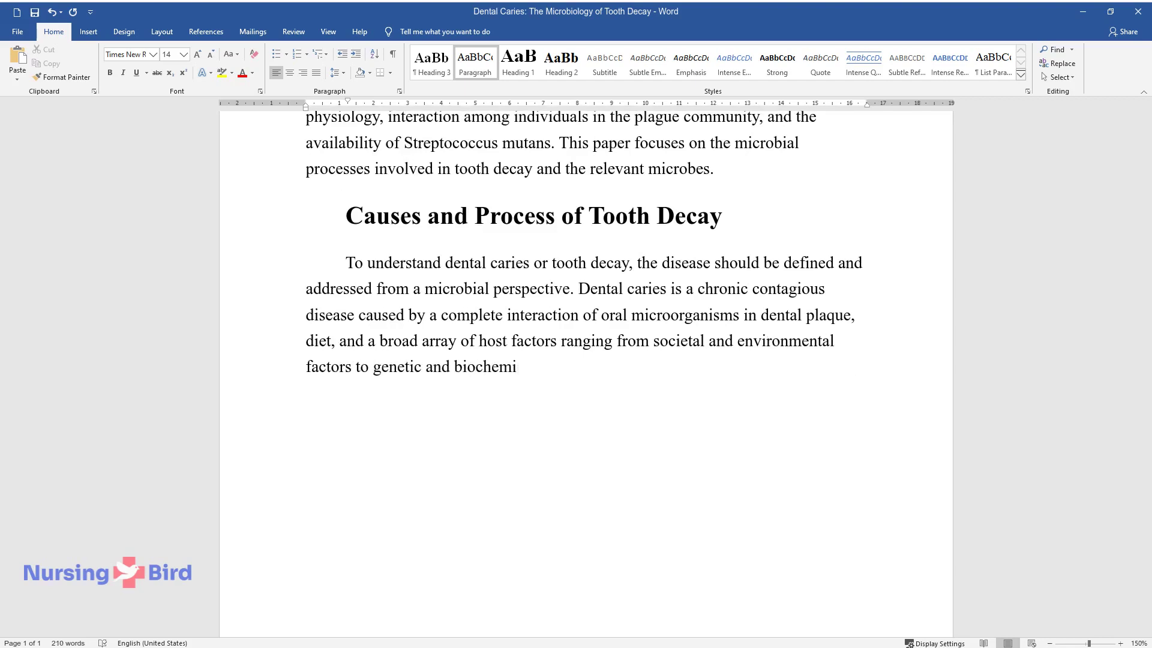
pyautogui.write('cal or immunologic host responses.')
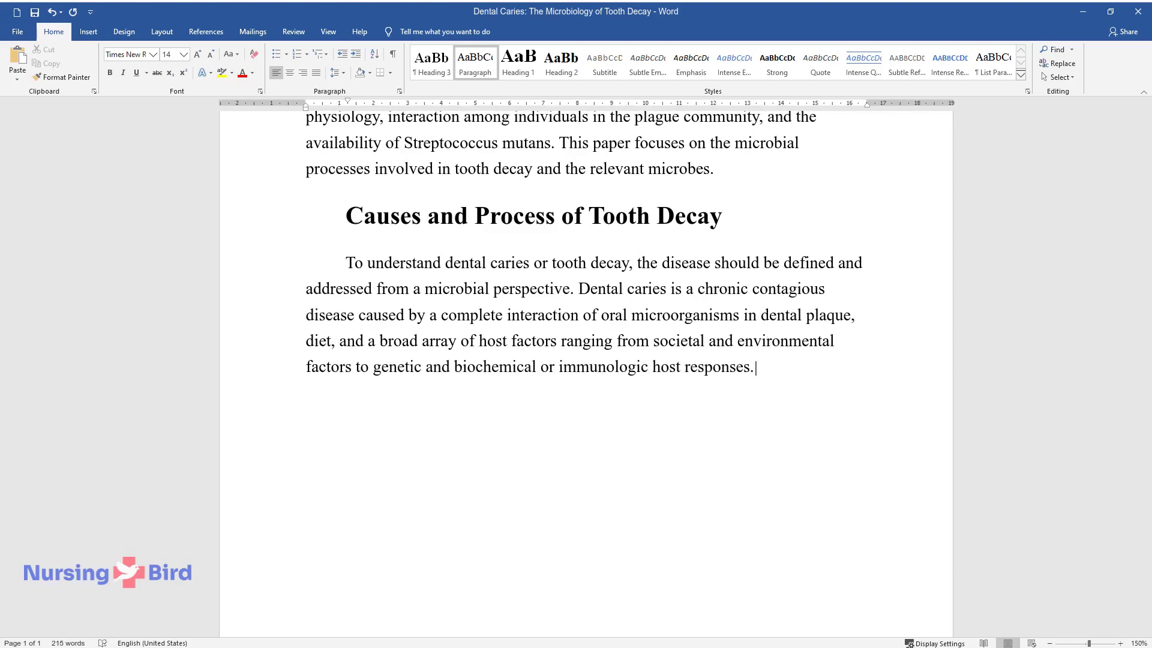
# Add the sentence "Dental caries occurs in two major types – primary and secondary tooth decay." and begin the one on primary dental caries.
pyautogui.write(' Dental caries occurs in two majo')
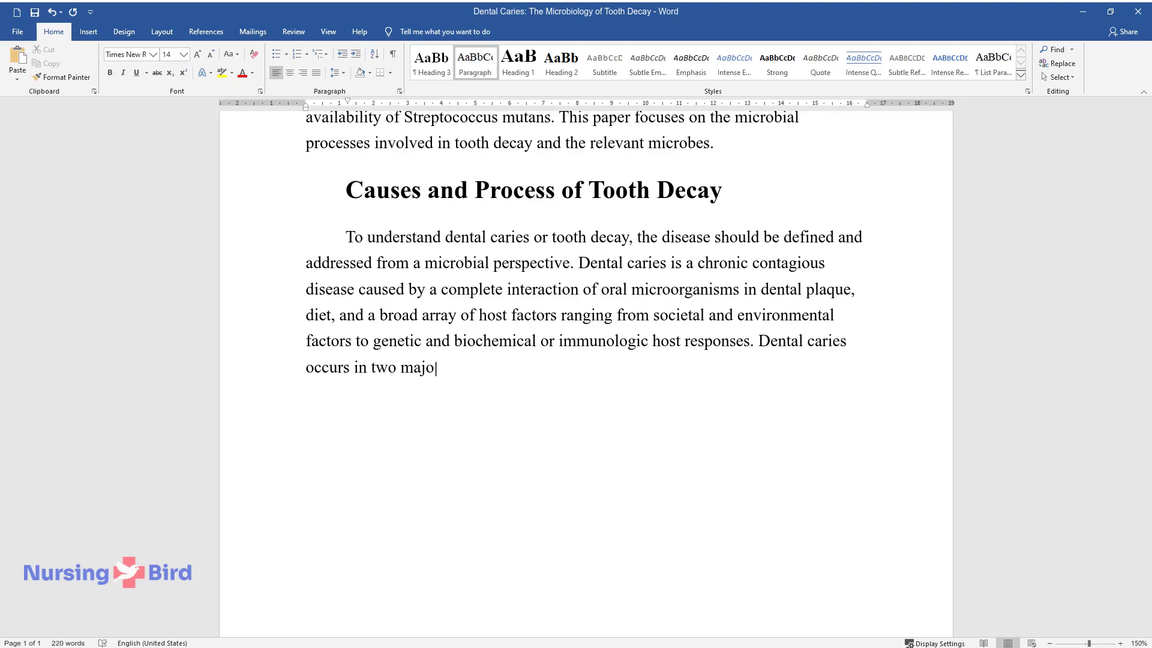
pyautogui.write('r types – primary and secondary t')
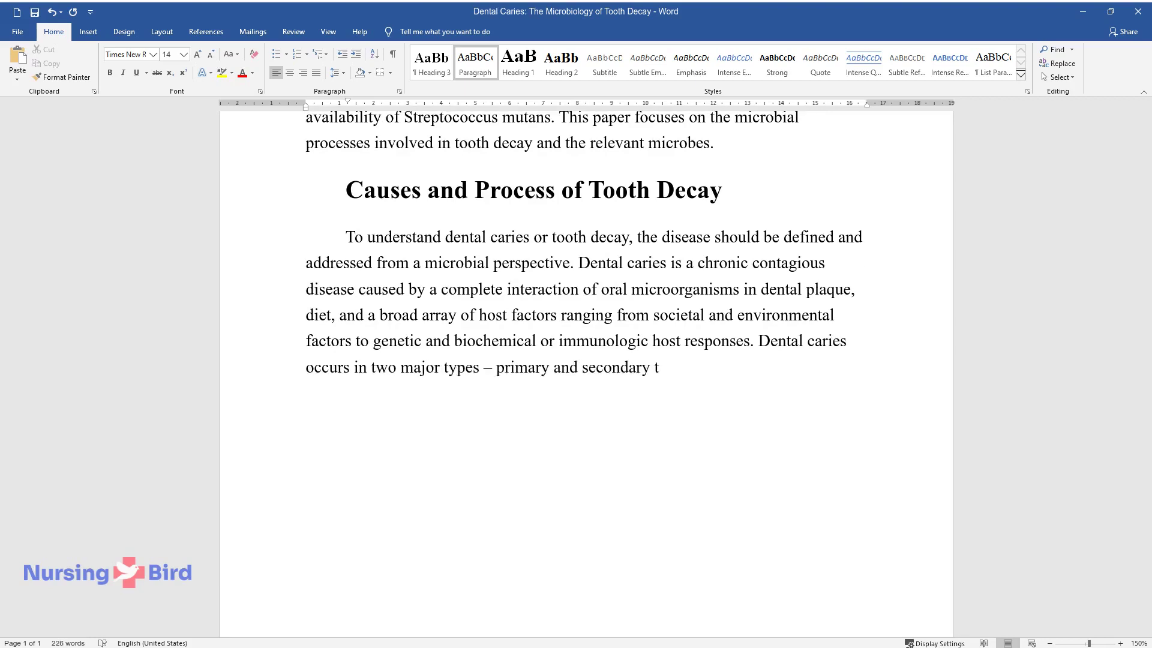
pyautogui.write('ooth decay. Primary dental caries lesions')
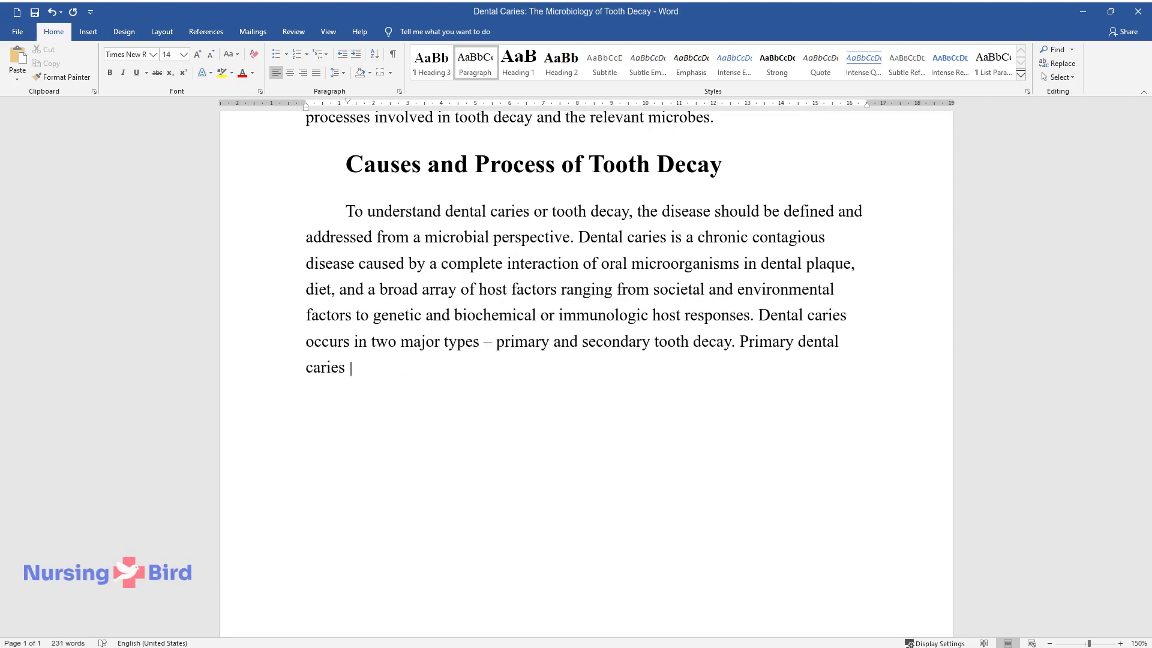
# State that primary dental caries lesions start forming on an approximal surface and appear between teeth below the contact area.
pyautogui.write(' start forming on an appro')
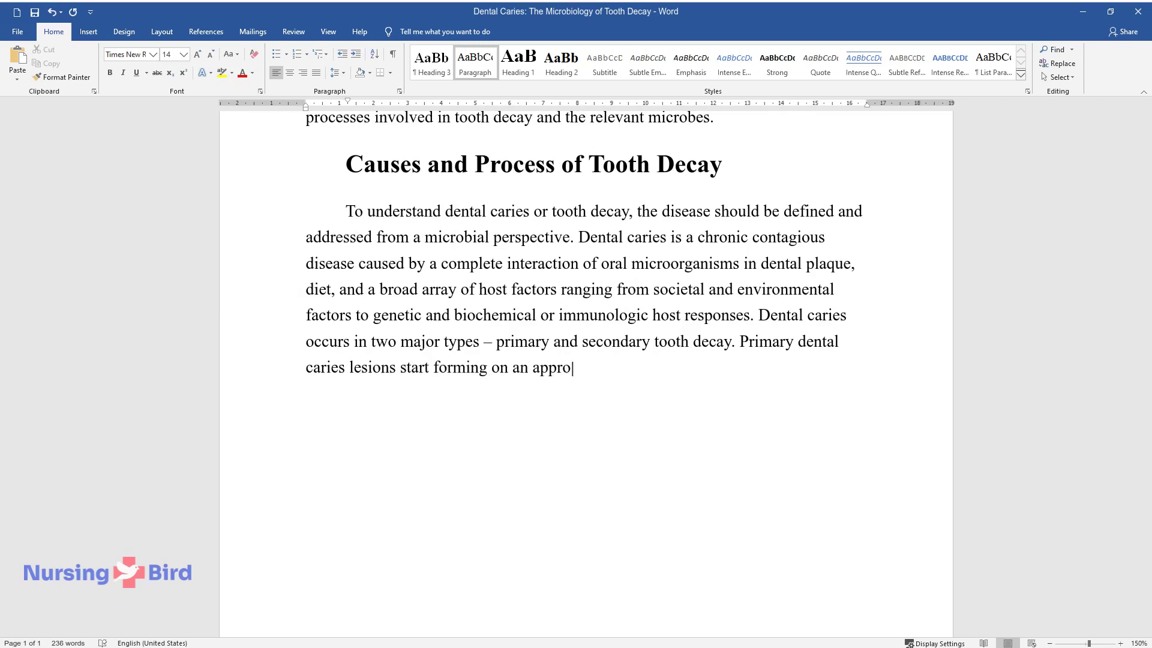
pyautogui.write('ximal surface and appear between')
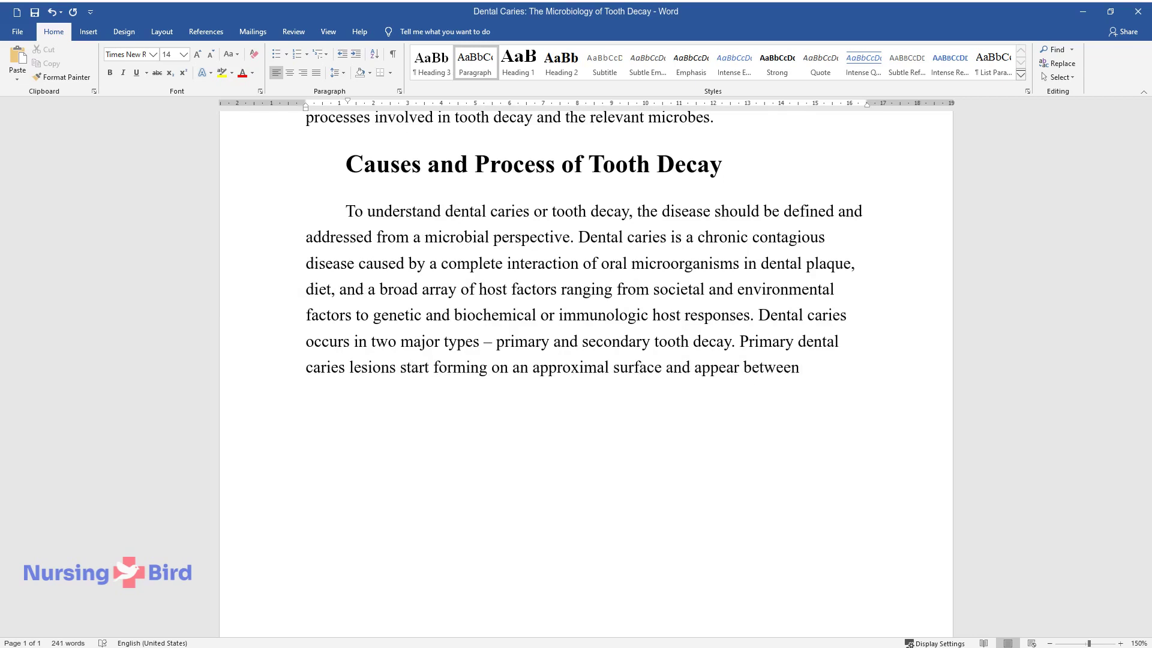
pyautogui.write(' t')
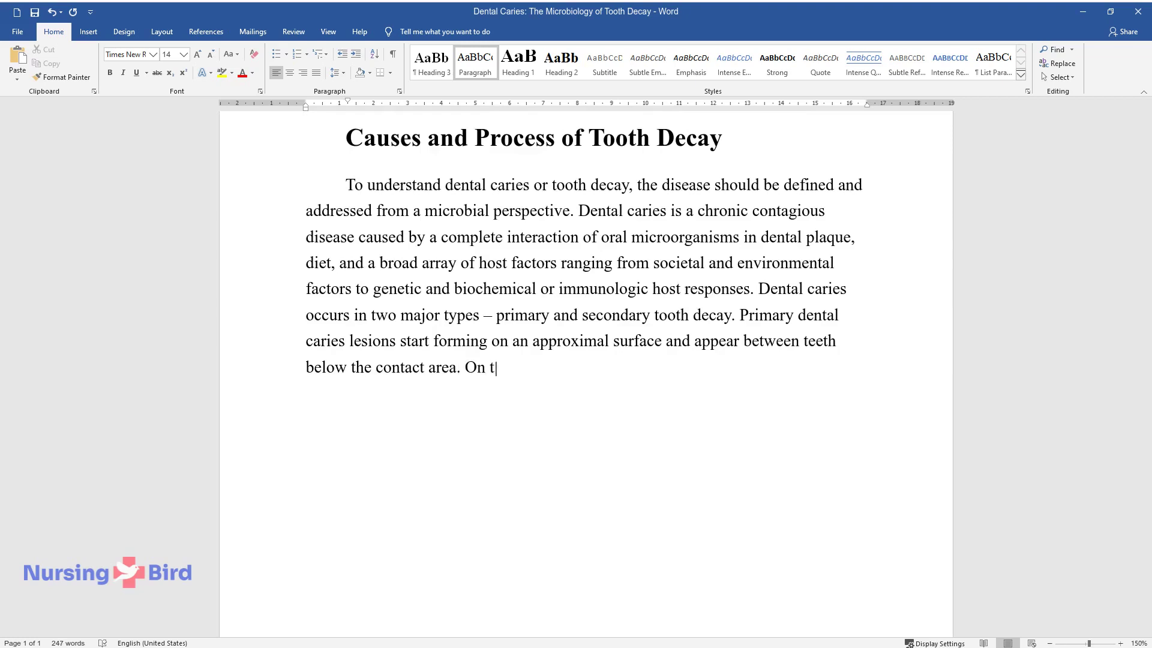
# Contrast secondary caries, where damage occurs through the demineralization of the walls of the margin of a dental restoration.
pyautogui.write('eeth below the contact area. On the other hand, in secondary carie')
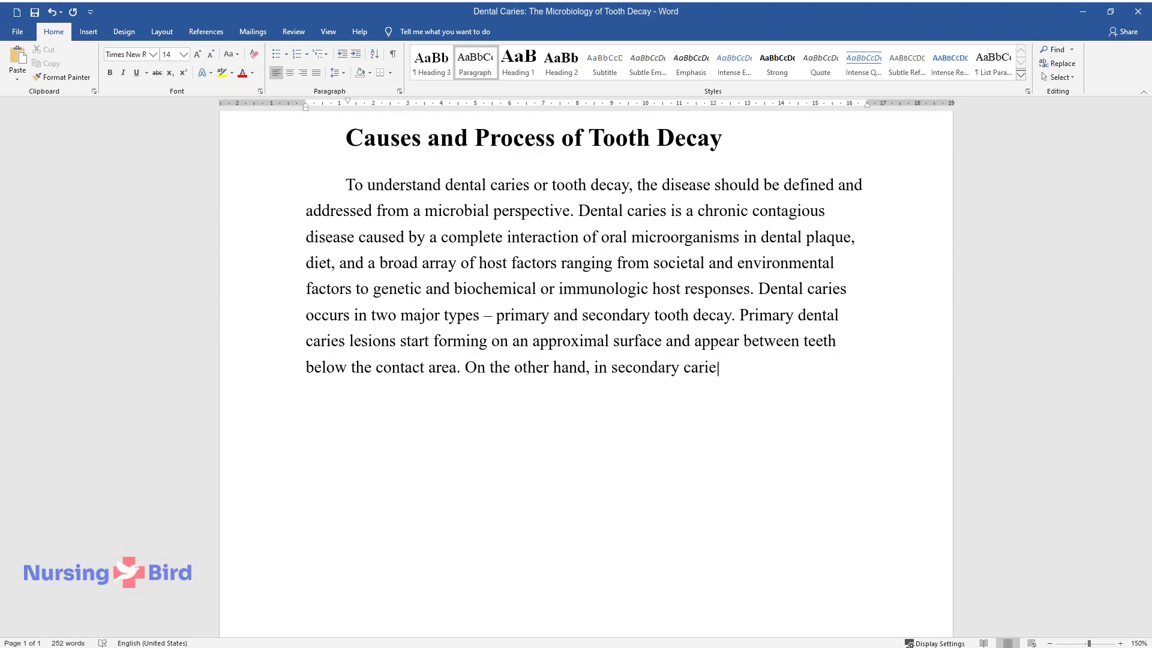
pyautogui.write('s, damage occurs through the demi')
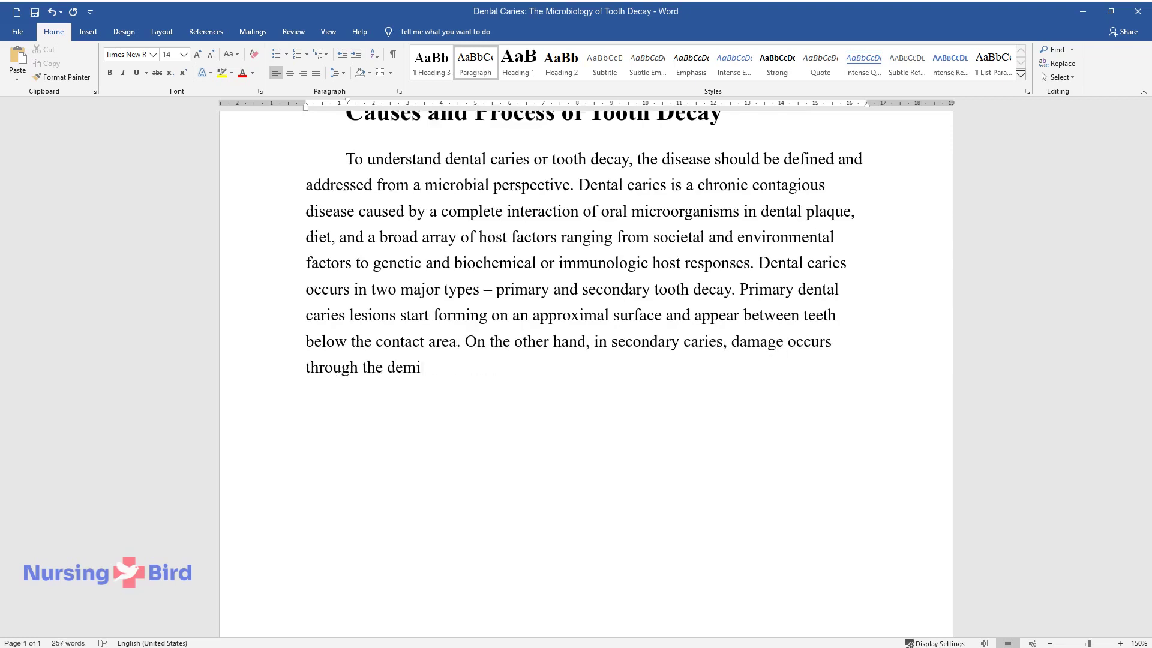
pyautogui.write('neralization of the walls of the m')
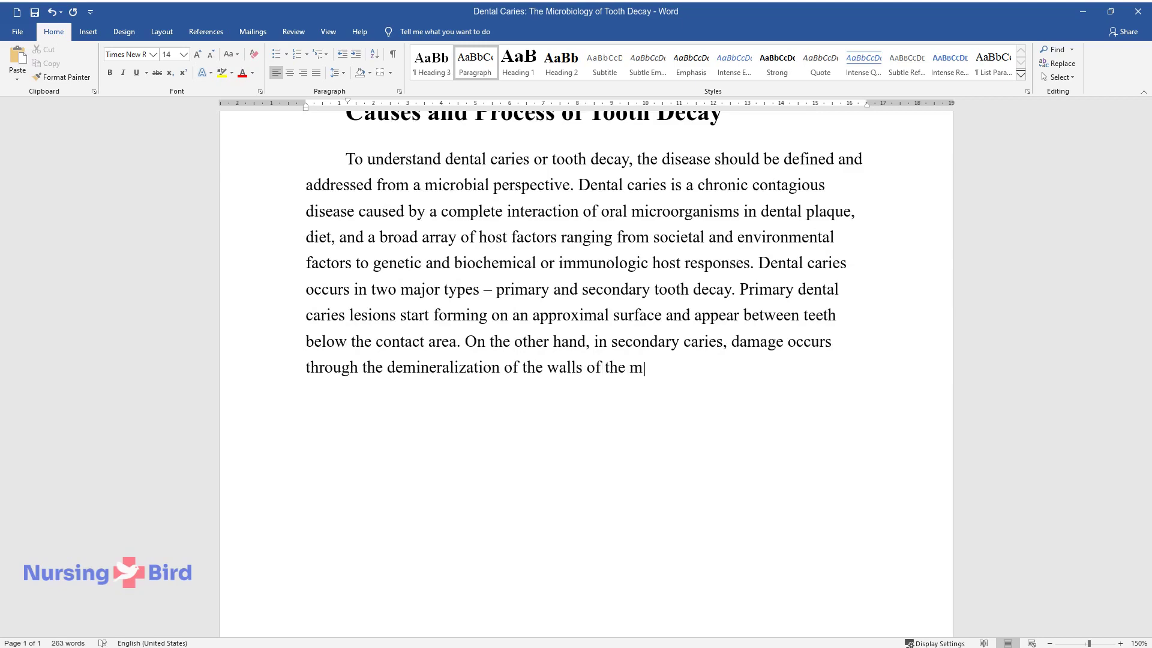
pyautogui.write('argin of a dental restoration.')
# Add the Heading 3 subheading "Microbes and Tooth Decay" after the paragraph and start a body paragraph beneath it.
pyautogui.press('Return')
pyautogui.hotkey('ctrl', 'alt', '3')
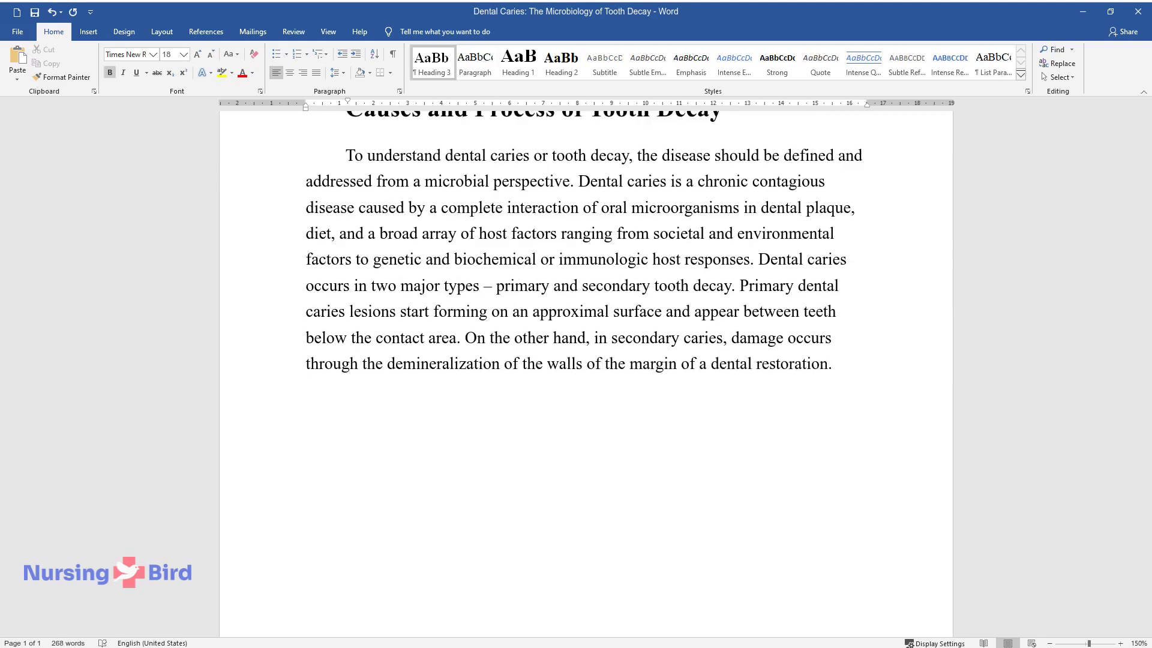
pyautogui.write('Microbes and T')
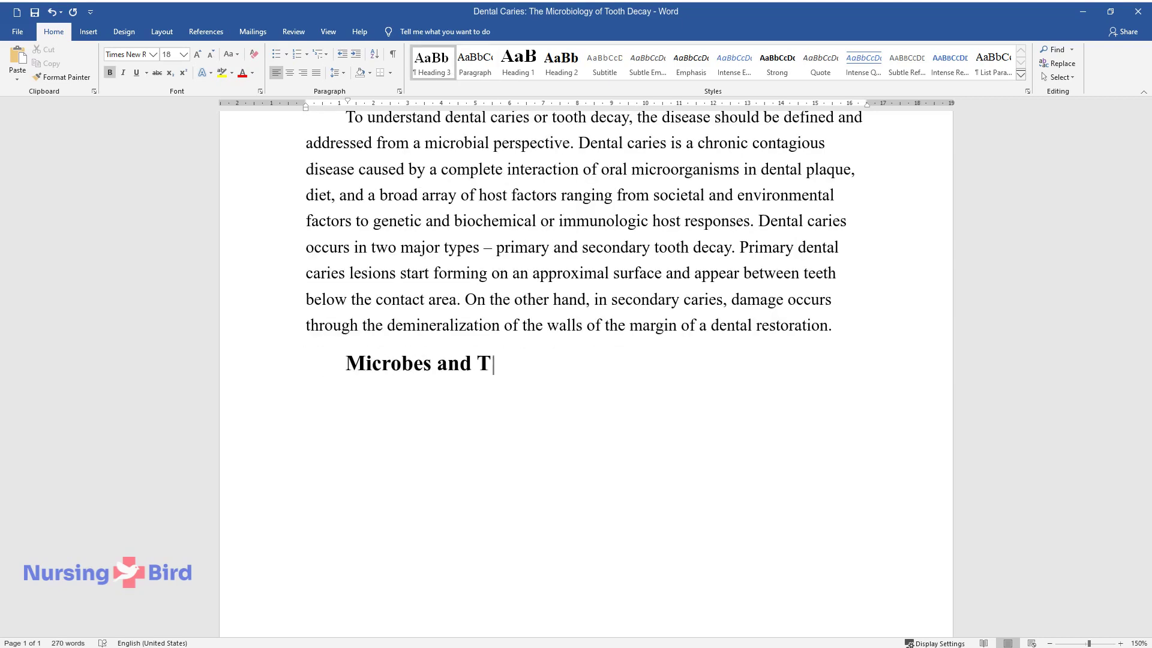
pyautogui.write('ooth Decay')
pyautogui.press('Return')
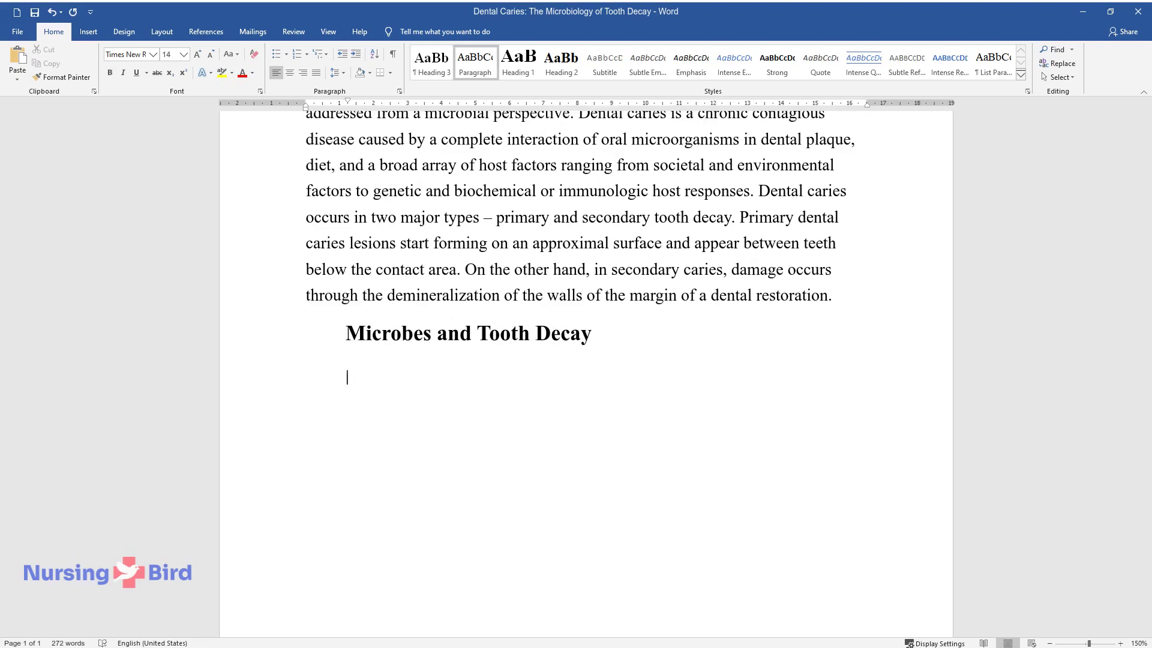
# Write that the biology of oral microbes within tissue surfaces of the teeth and mouth underlines tooth decay's microbial ecology, which occurs in different microhabitats.
pyautogui.write('The biology of oral microbes with')
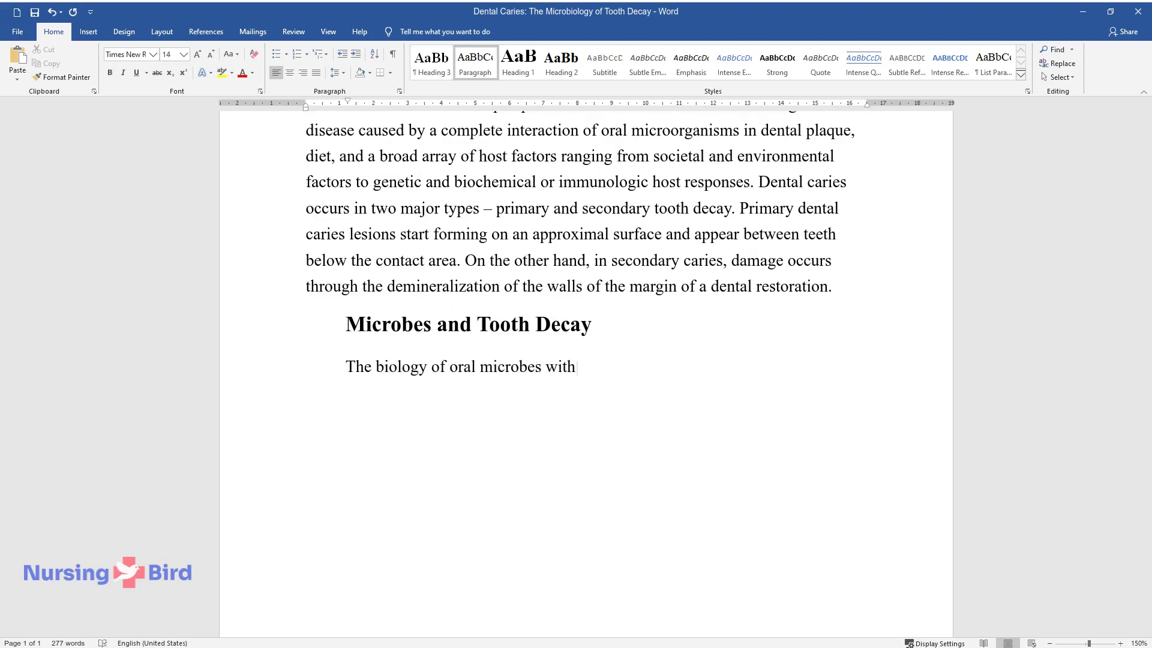
pyautogui.write('in the soft and hard tissue surfac')
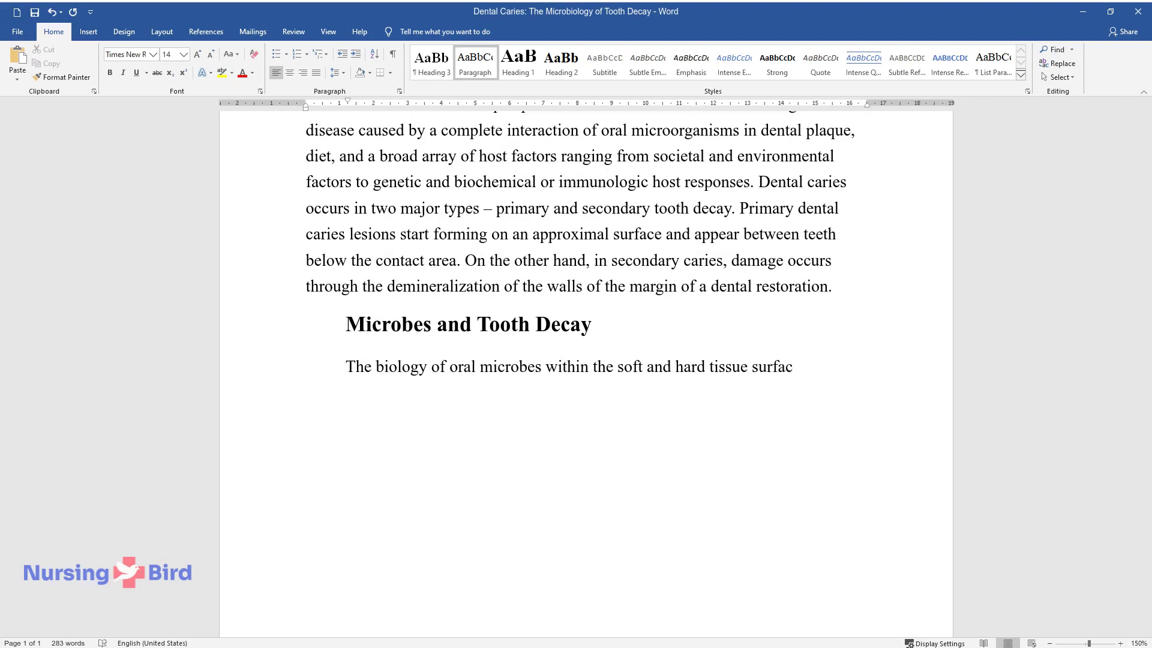
pyautogui.write('es of the teeth and mouth underline ')
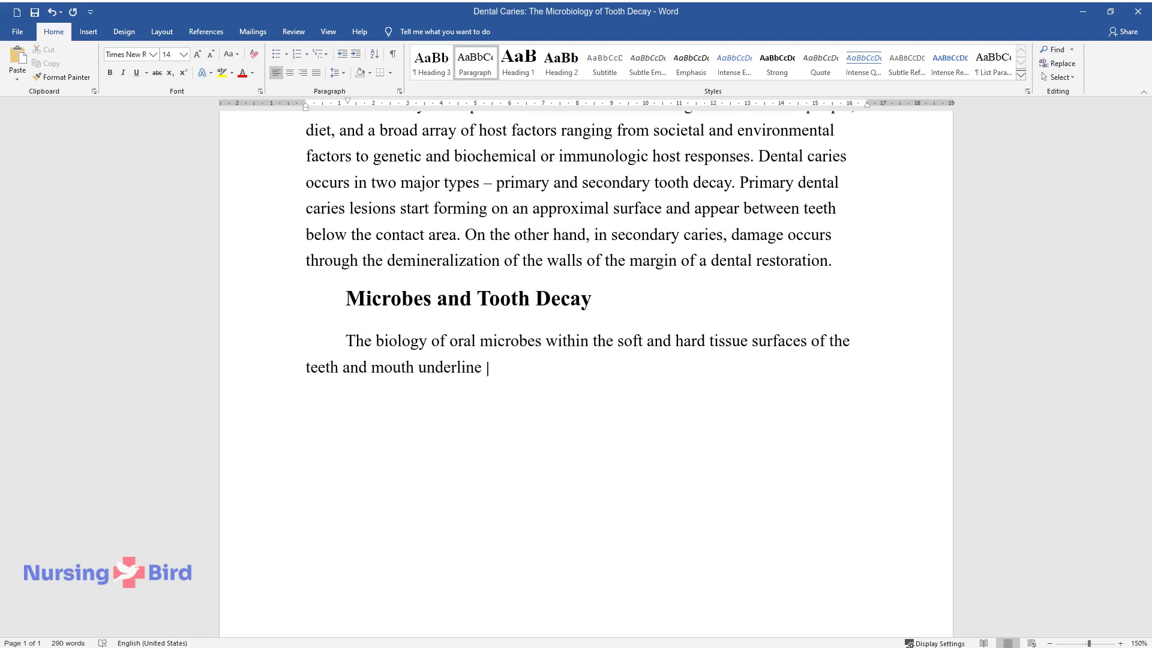
pyautogui.write('the microbial ecology of tooth deca')
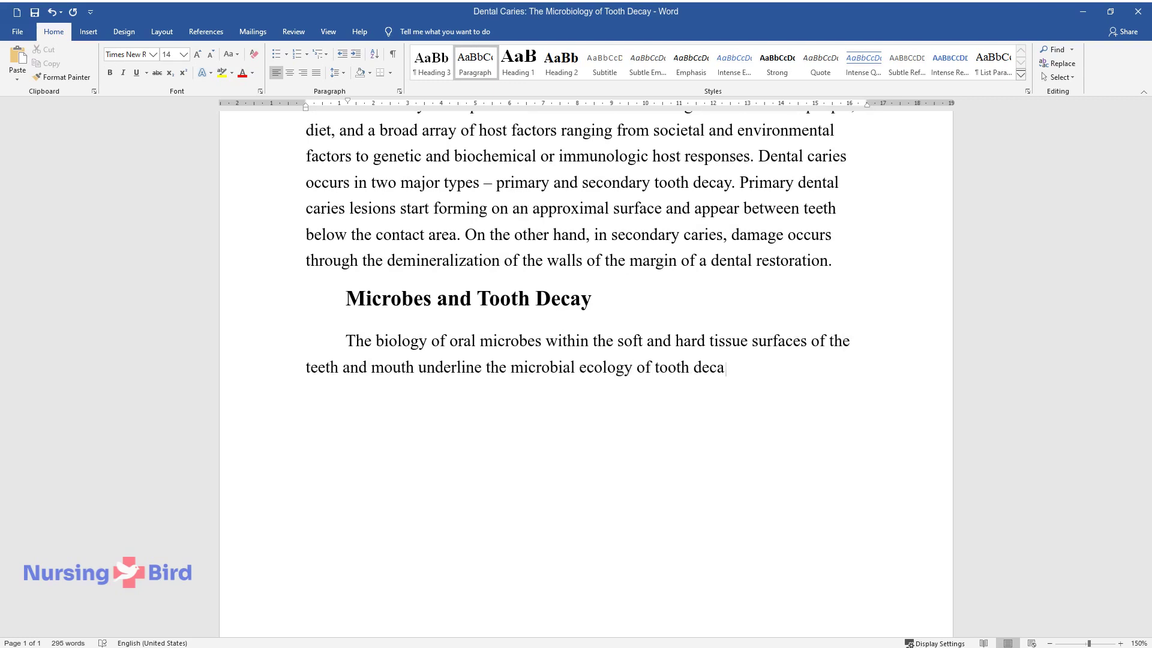
pyautogui.write('y, which occurs in different microh')
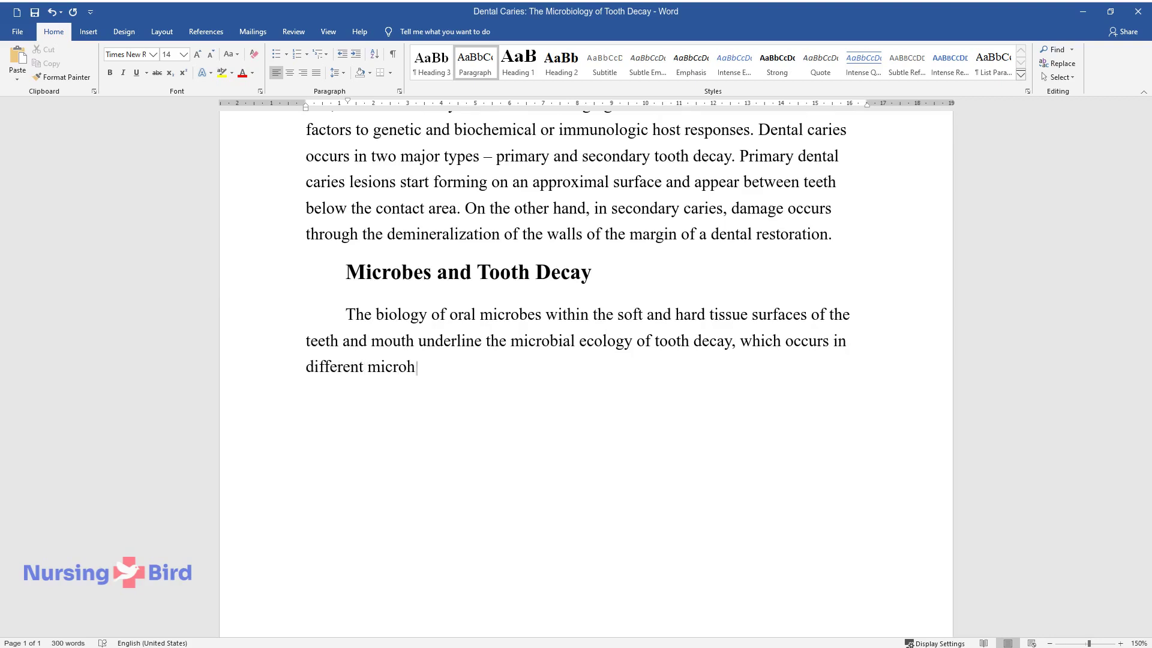
pyautogui.write('abitats within this environment. Pa')
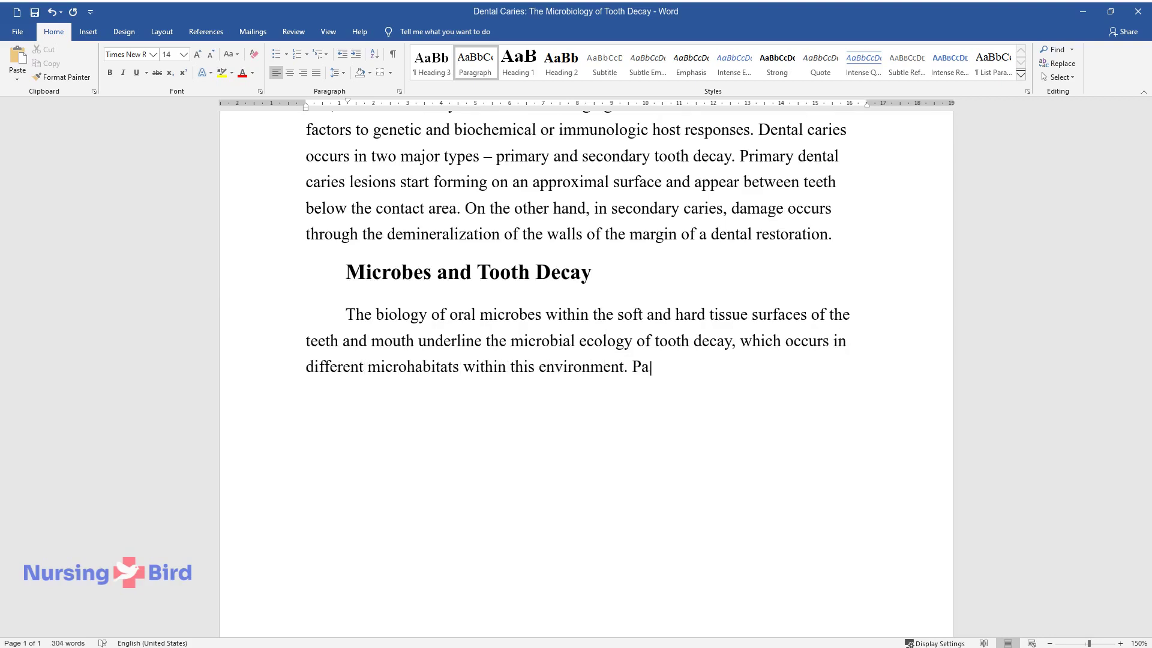
# Write that enamel's non-shedding surface allows accumulation of a biofilm providing a protected habitat whose niches support many bacterial genera and species, ending the paragraph.
pyautogui.write('rticularly, the non-shedding surface of enamel allows the acc')
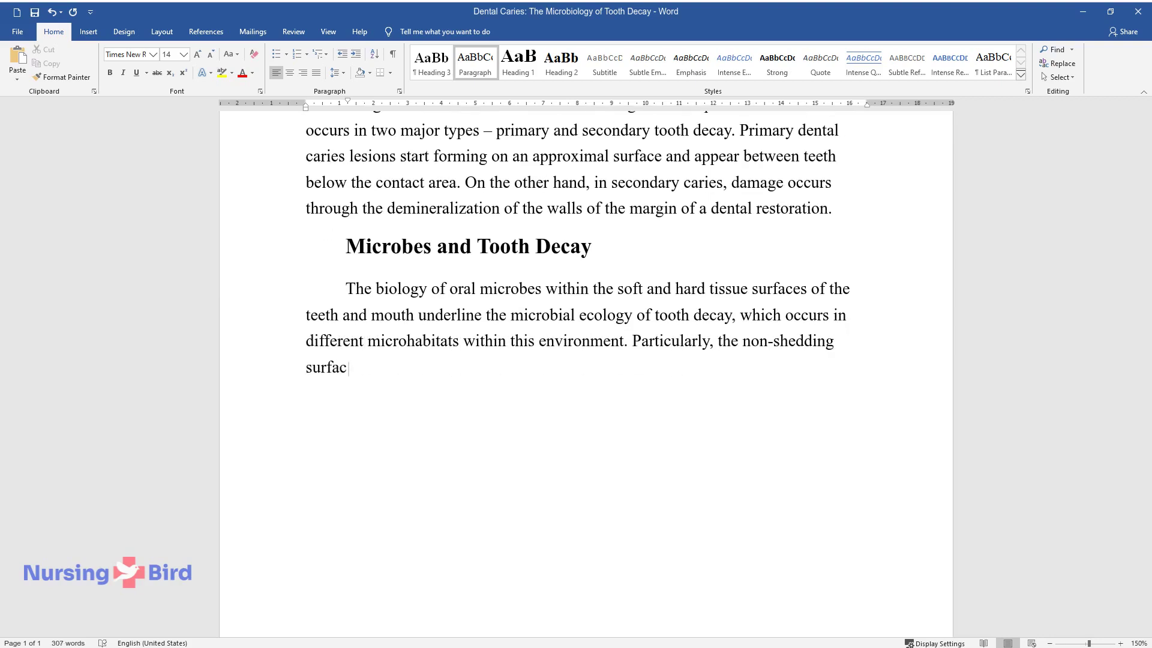
pyautogui.write('umulation ')
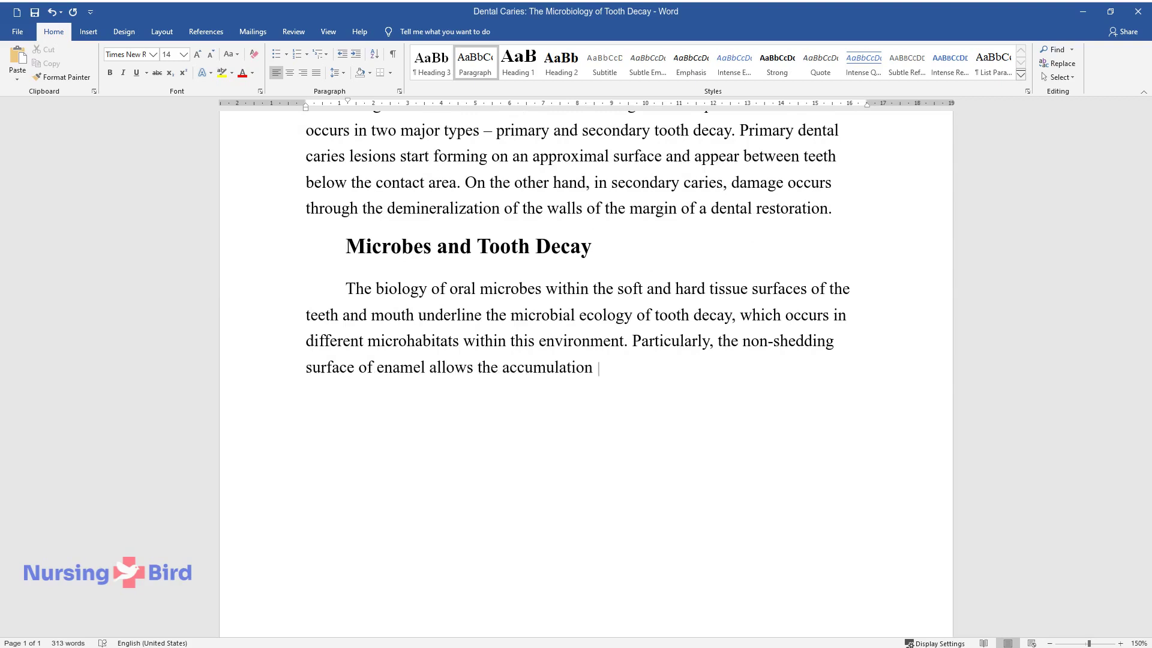
pyautogui.write('of a biofilm that provides a protec')
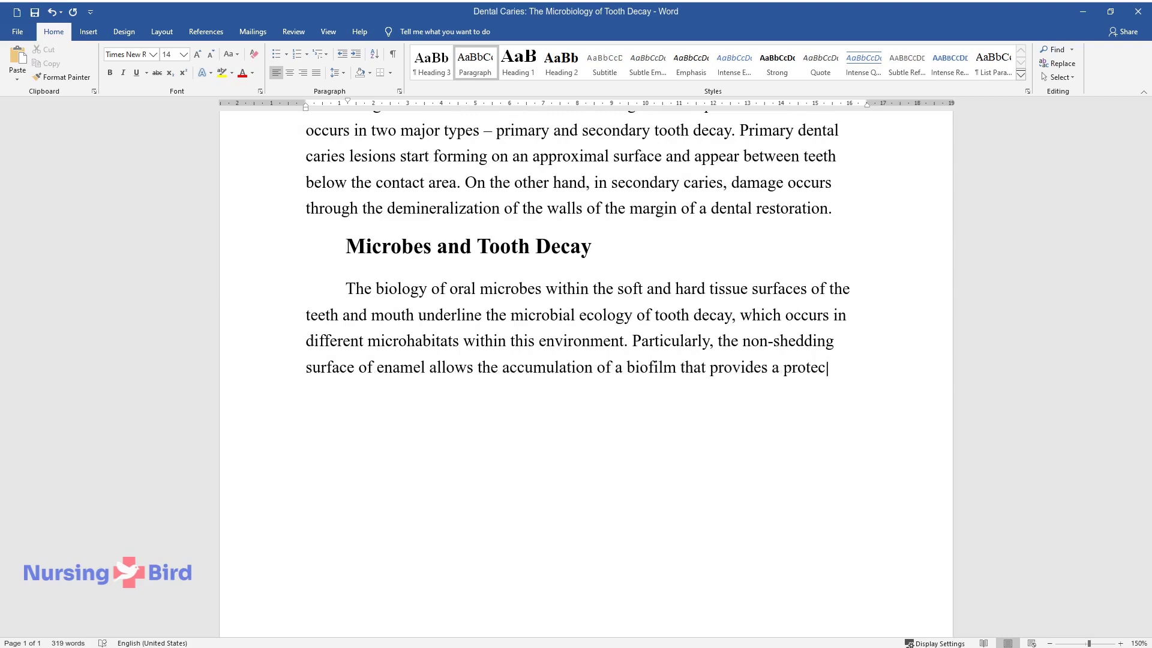
pyautogui.write('ted habitat with a variety of niche')
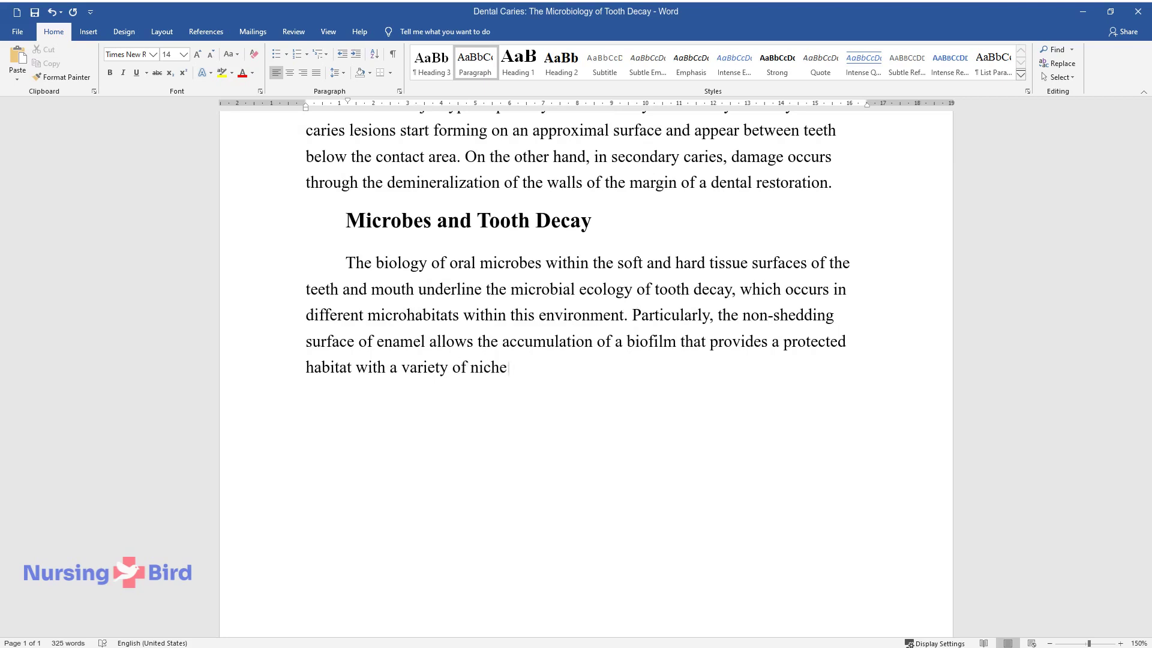
pyautogui.write('s that support a wide range of bact')
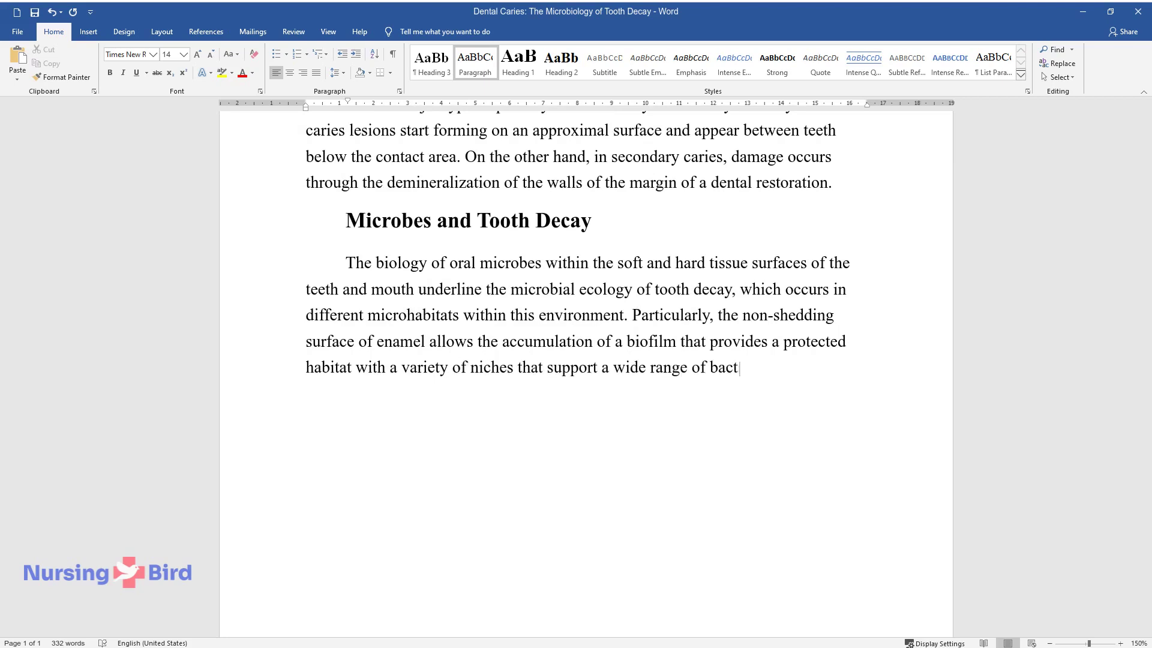
pyautogui.write('erial genera and species.')
pyautogui.press('Return')
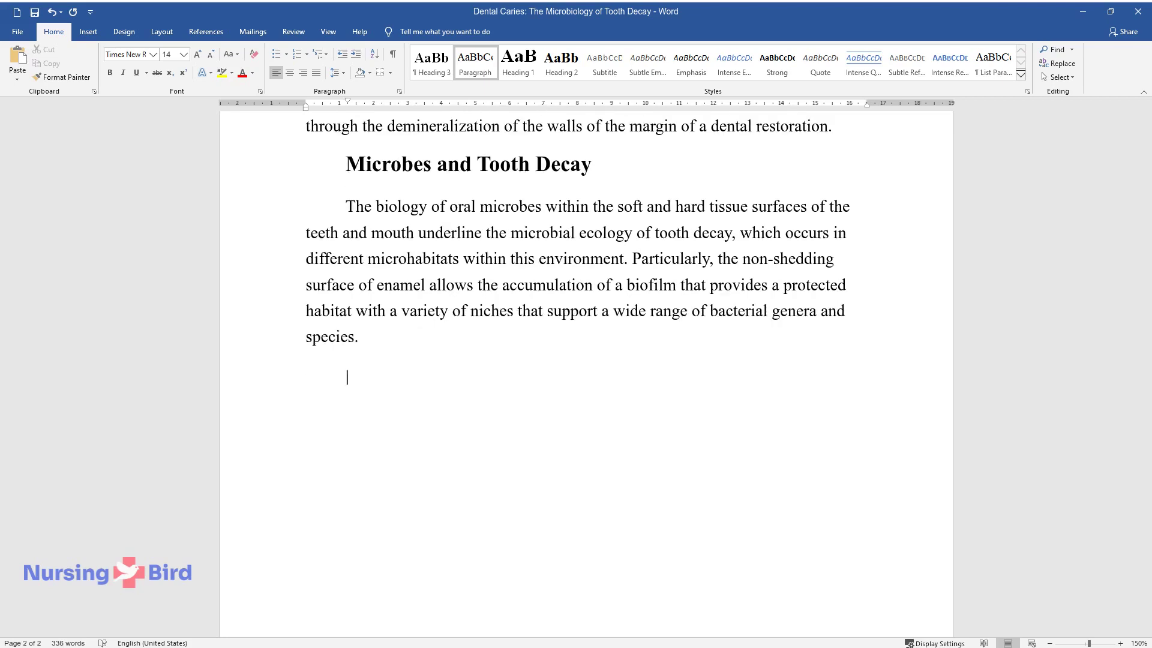
# Open a new paragraph stating that the common microbes causing tooth decay fall into two broad categories – Streptococcus sobrinus and Streptococcus mutans.
pyautogui.write('The common microbes that')
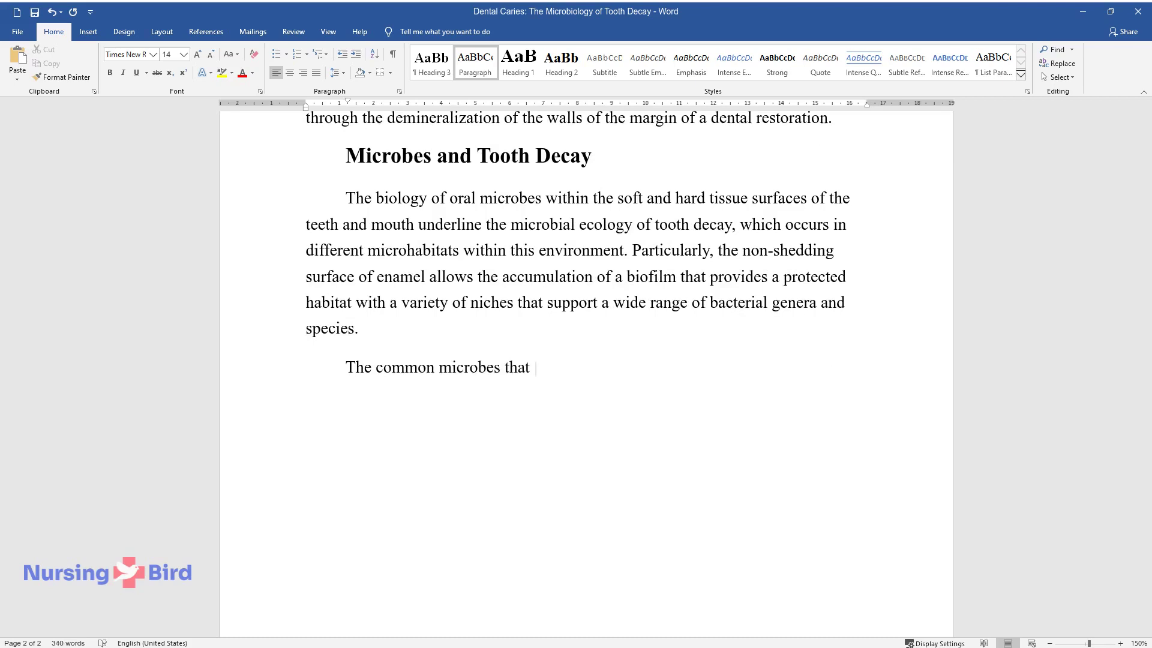
pyautogui.write(' cause tooth decay fall into two')
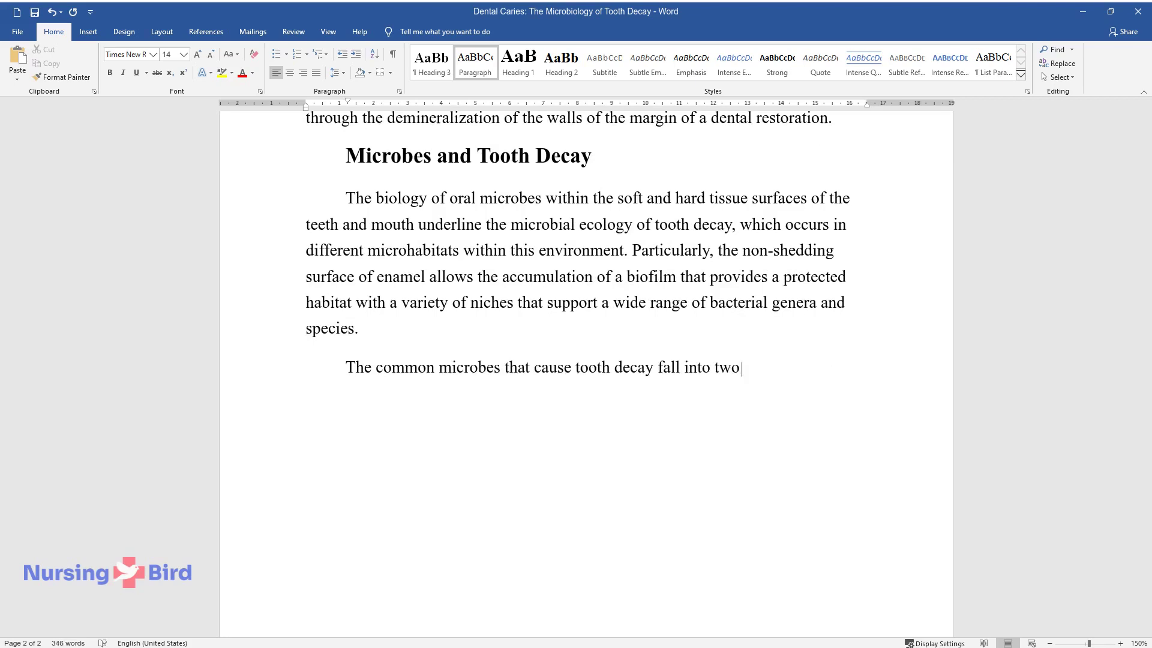
pyautogui.write(' broad categories - Streptococc')
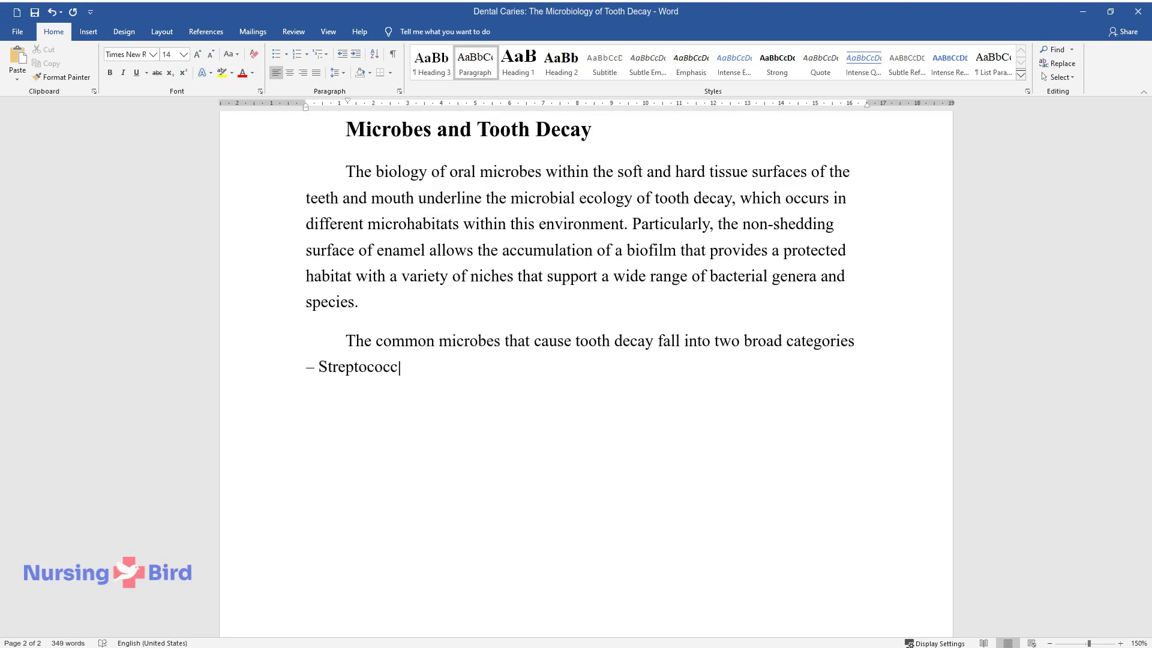
pyautogui.write('us sobrinus and Streptococcus mu')
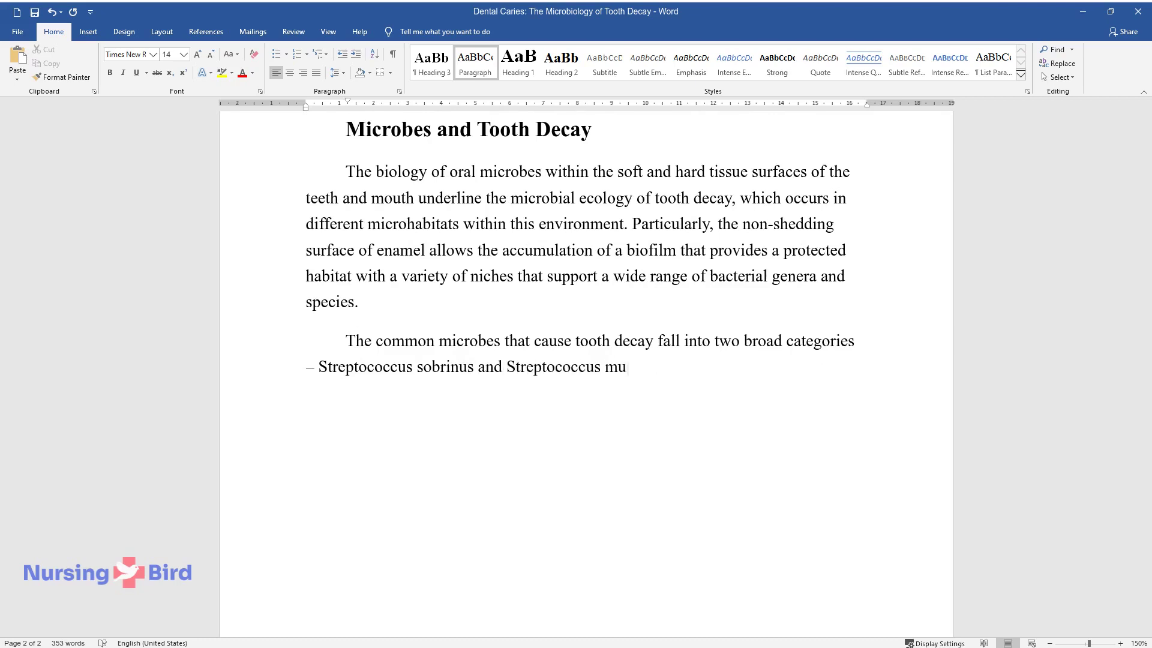
pyautogui.write('tans. However, studies have sho')
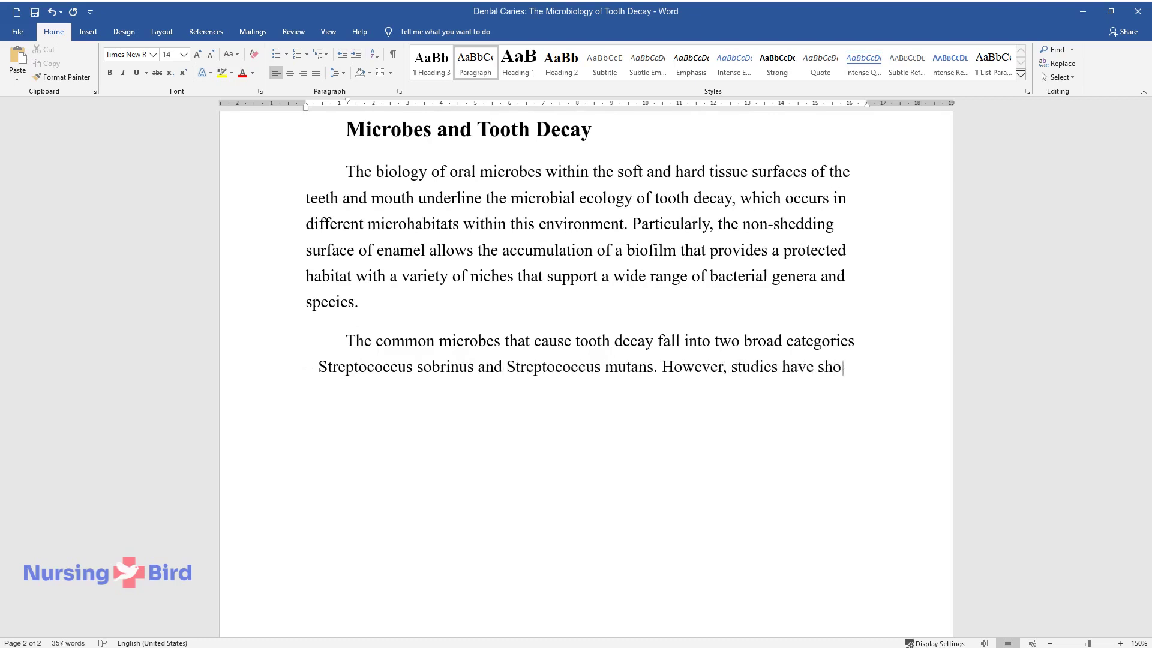
# Add that studies also link Actinomyces and Lactobacillus to dental caries, citing Actinomyces odontolyticus, which affects infants even before the formation of teeth.
pyautogui.write('wn that Actinomyces and Lactoba')
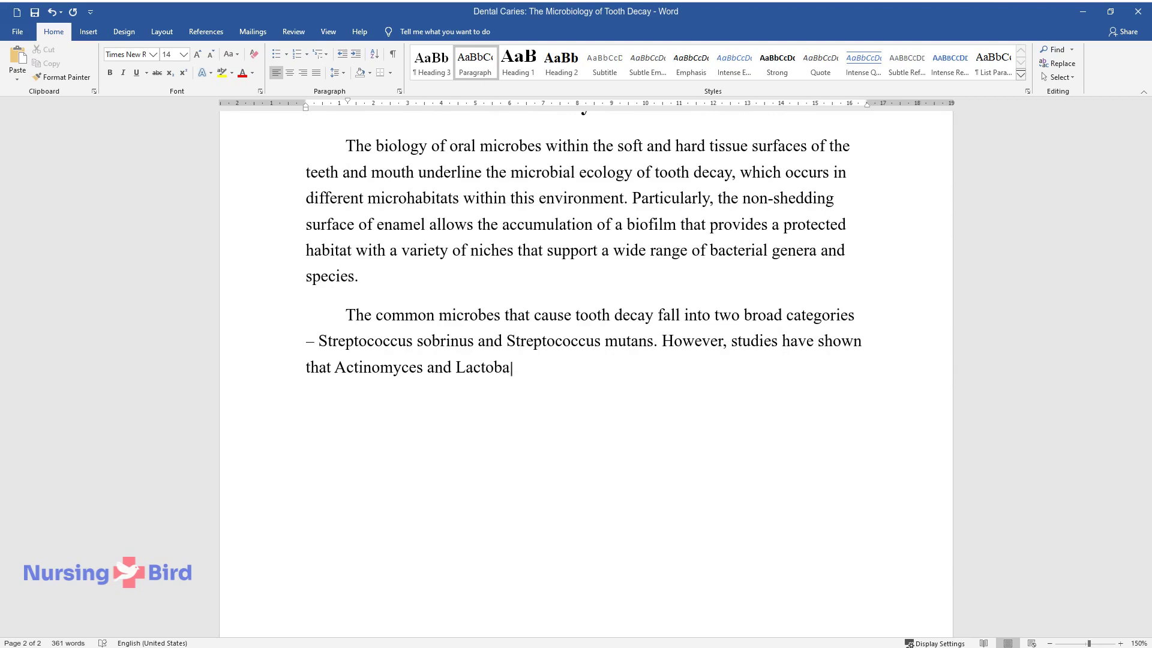
pyautogui.write('cillus are also involved in den')
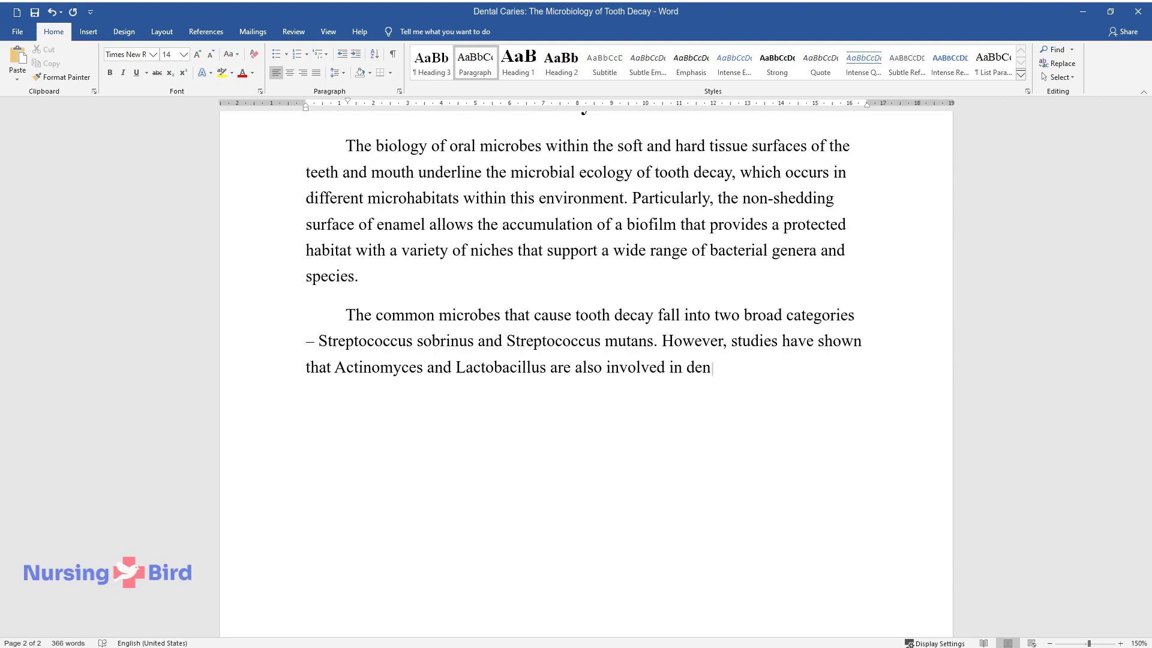
pyautogui.write('tal caries. For instance, Actinomyces odontolyticus aff')
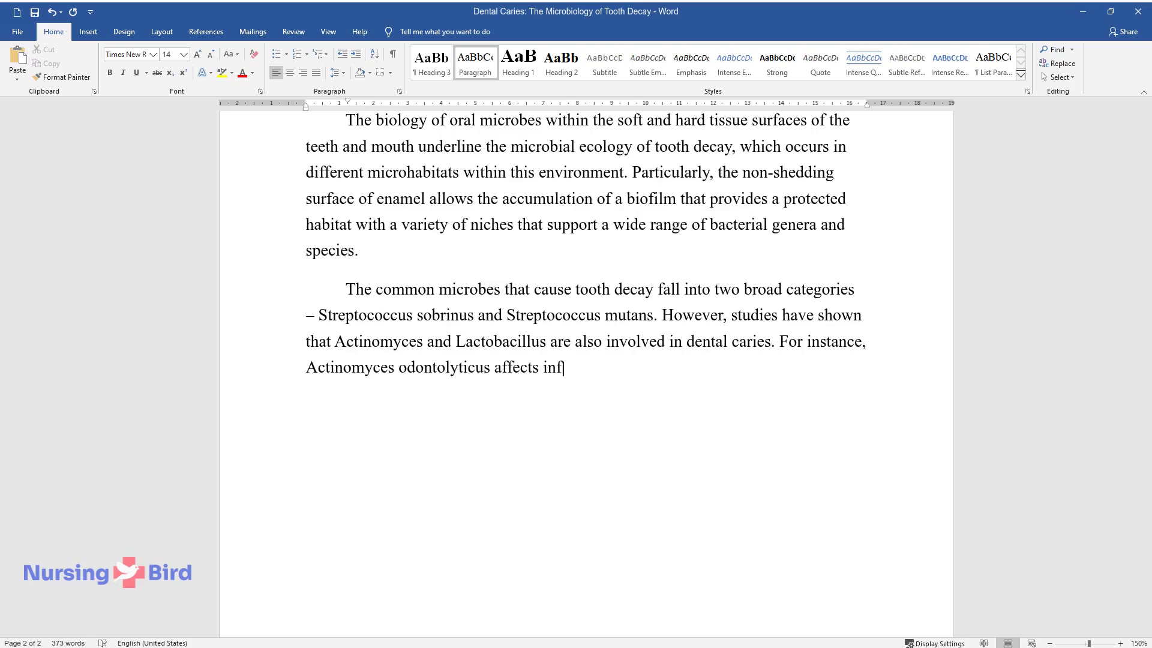
pyautogui.write('ects infants even before the formation ')
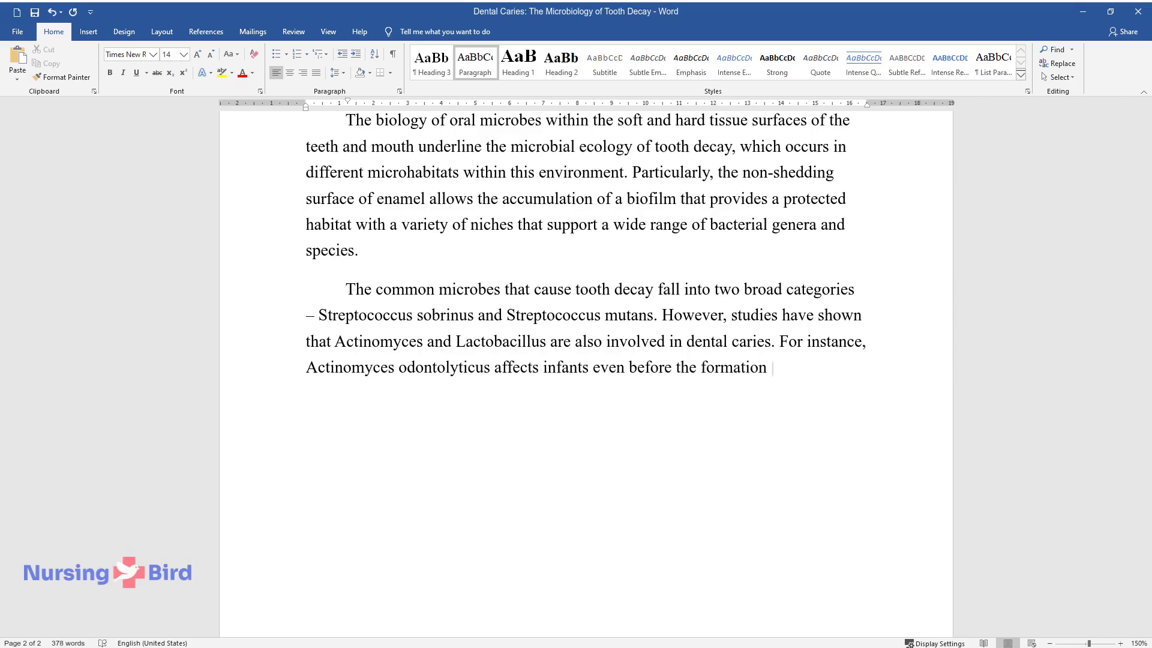
pyautogui.write('of teeth. Besides, other bacteri')
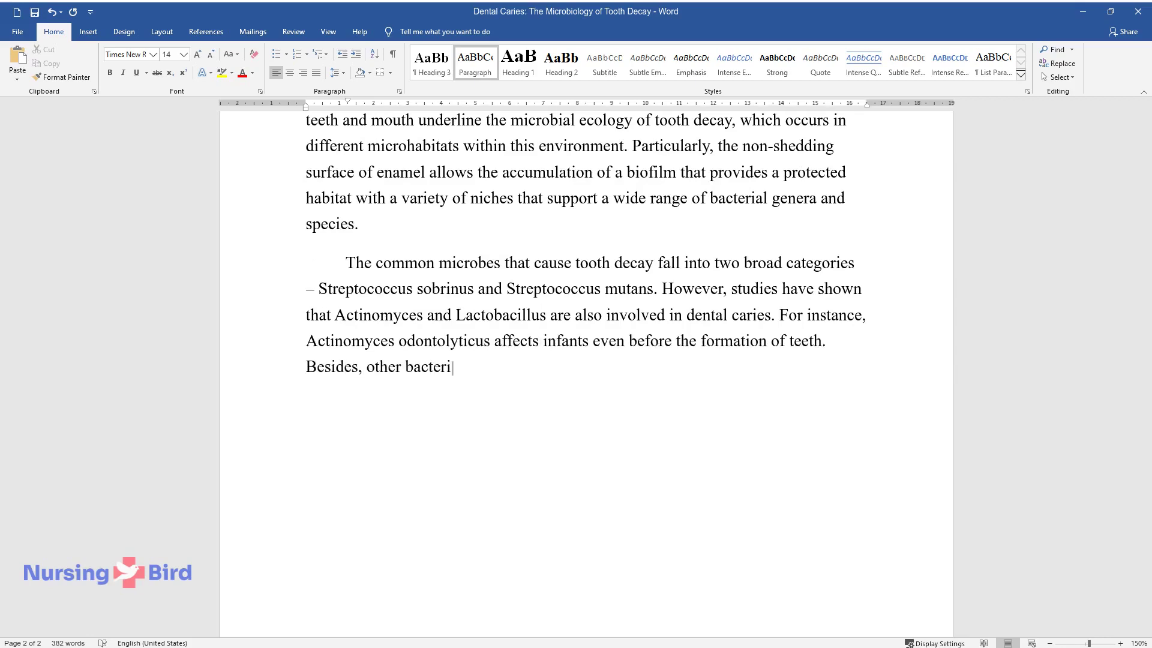
# Write that other bacterial species associated with low PH habitats, such as Streptococcus mitis and Bifidobacterium, have been shown to cause dental caries.
pyautogui.write('al species associated with low ')
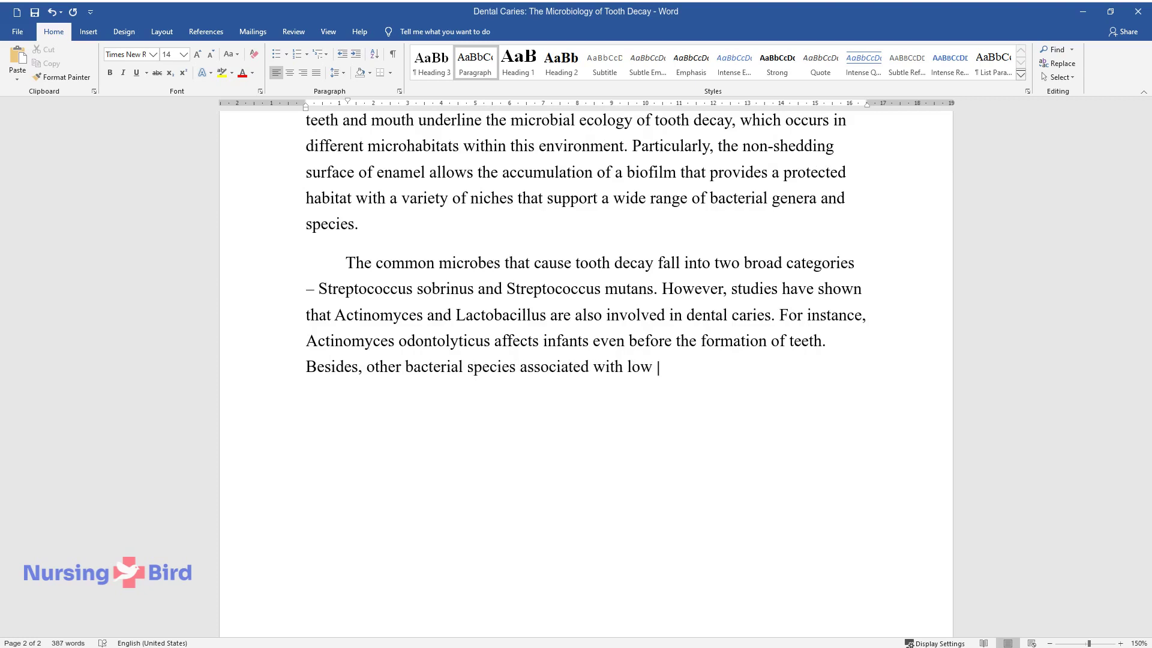
pyautogui.write('PH habitats, such as Streptococ')
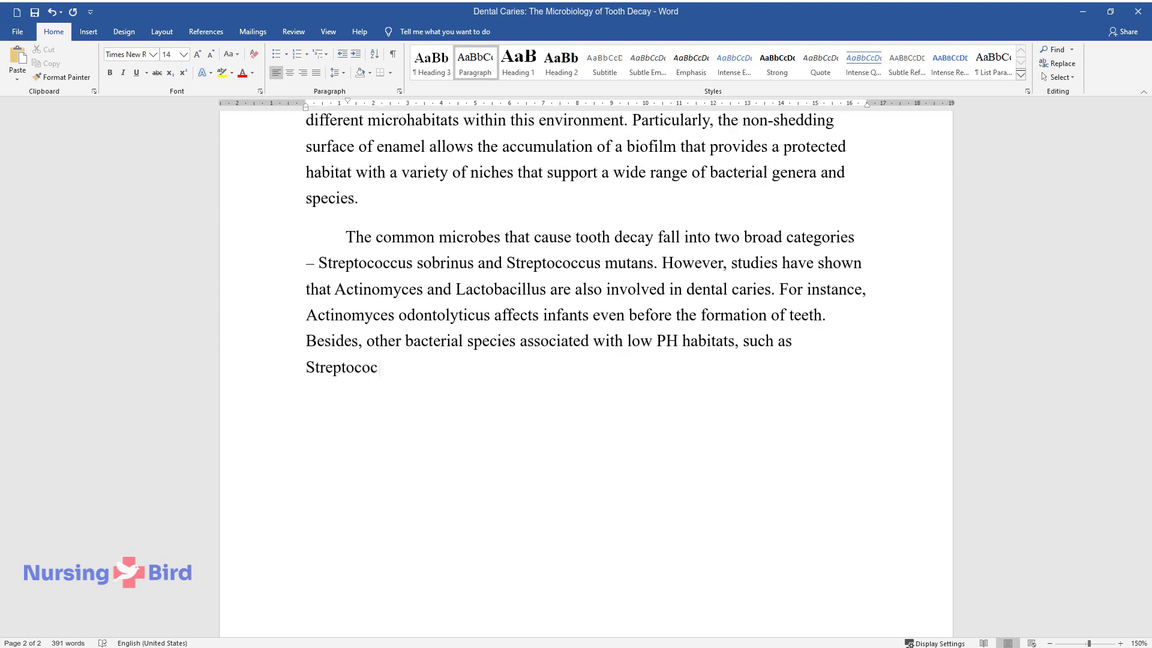
pyautogui.write('cus mitis and Bifidobacterium, ')
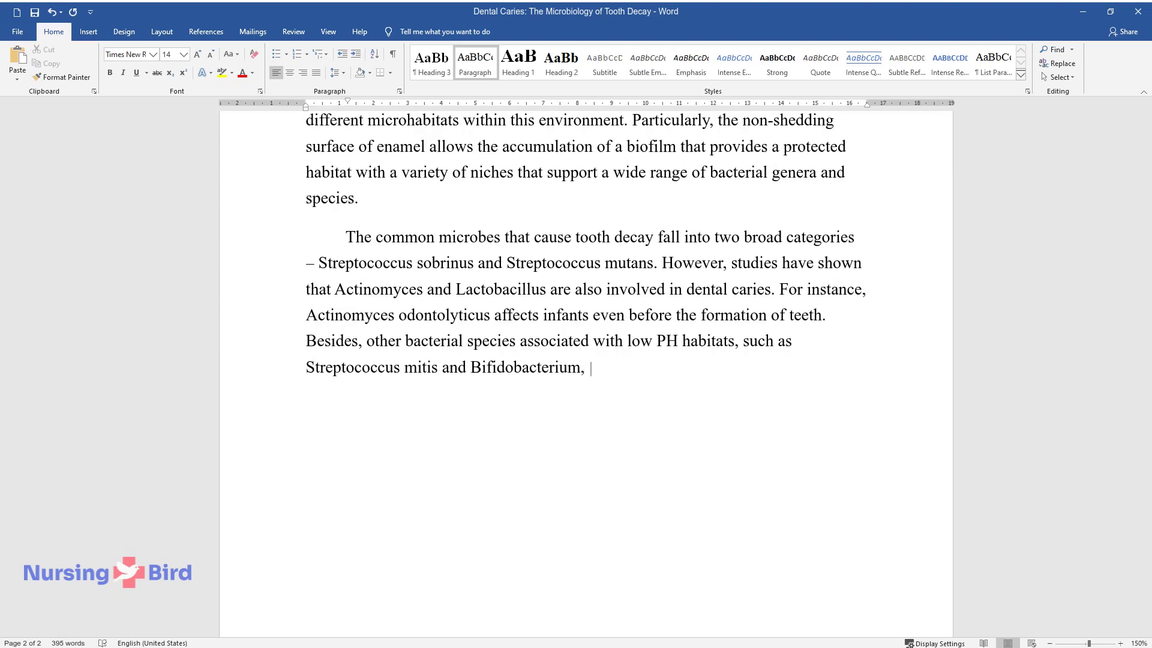
pyautogui.write('have been shown to cause dental')
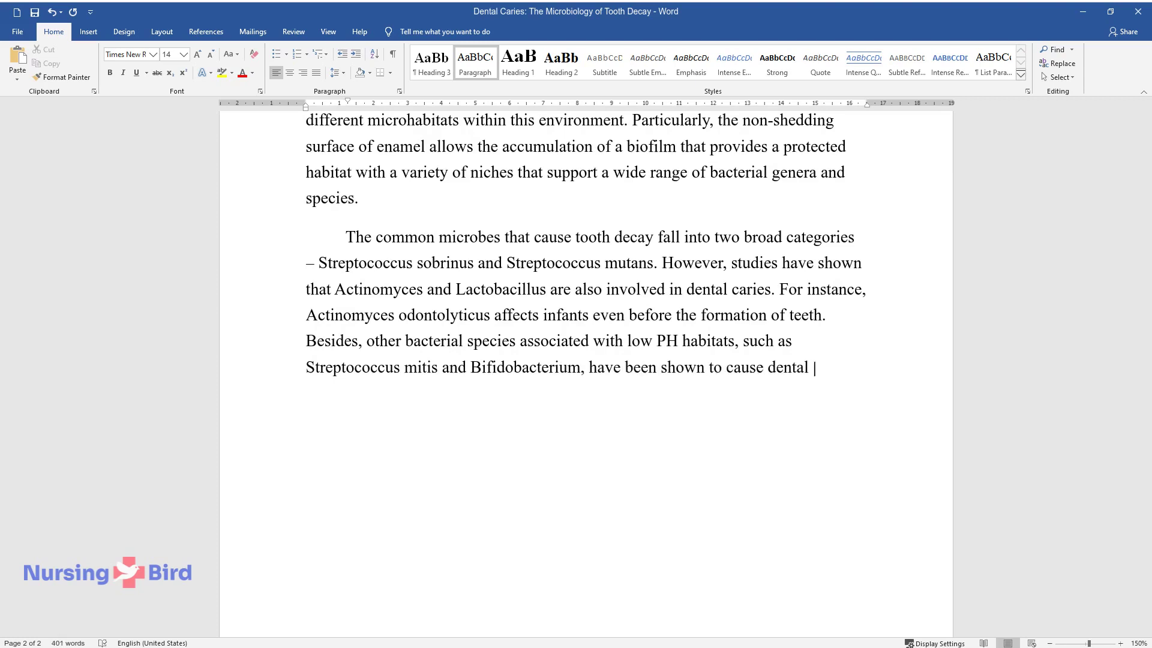
pyautogui.write(' caries. Additionally, the pheno')
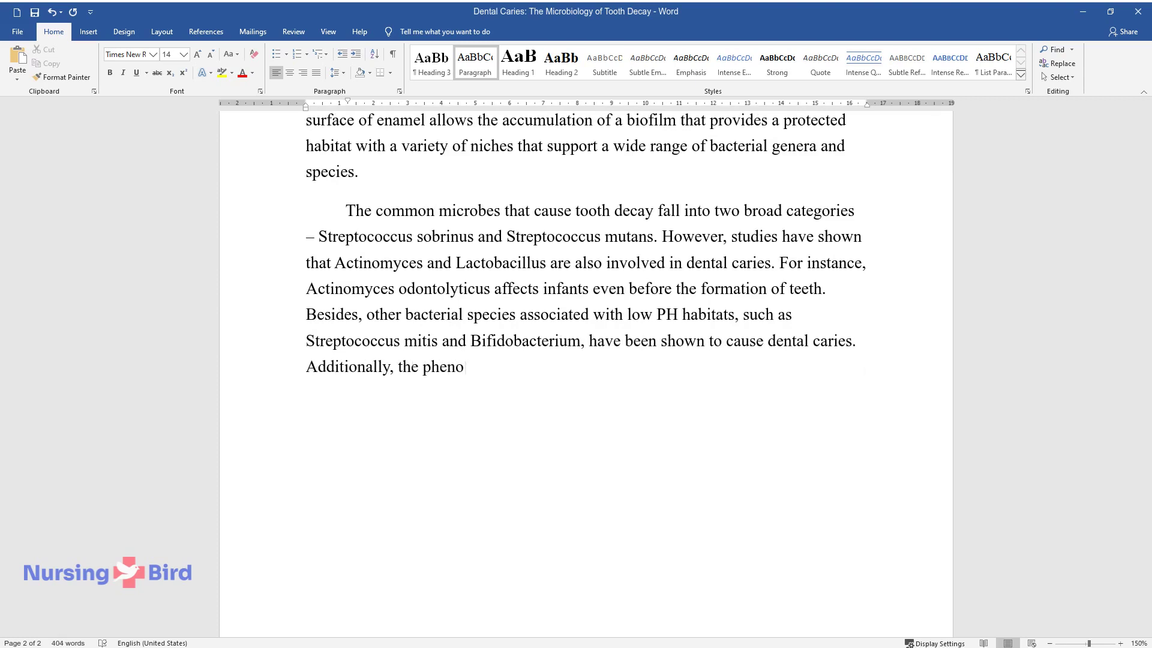
# State that phenotypic characteristics of bacteria involved in forming dental caries can vary for selection and survival reasons depending on the ecology of the plague.
pyautogui.write('typic characteristics of bacter')
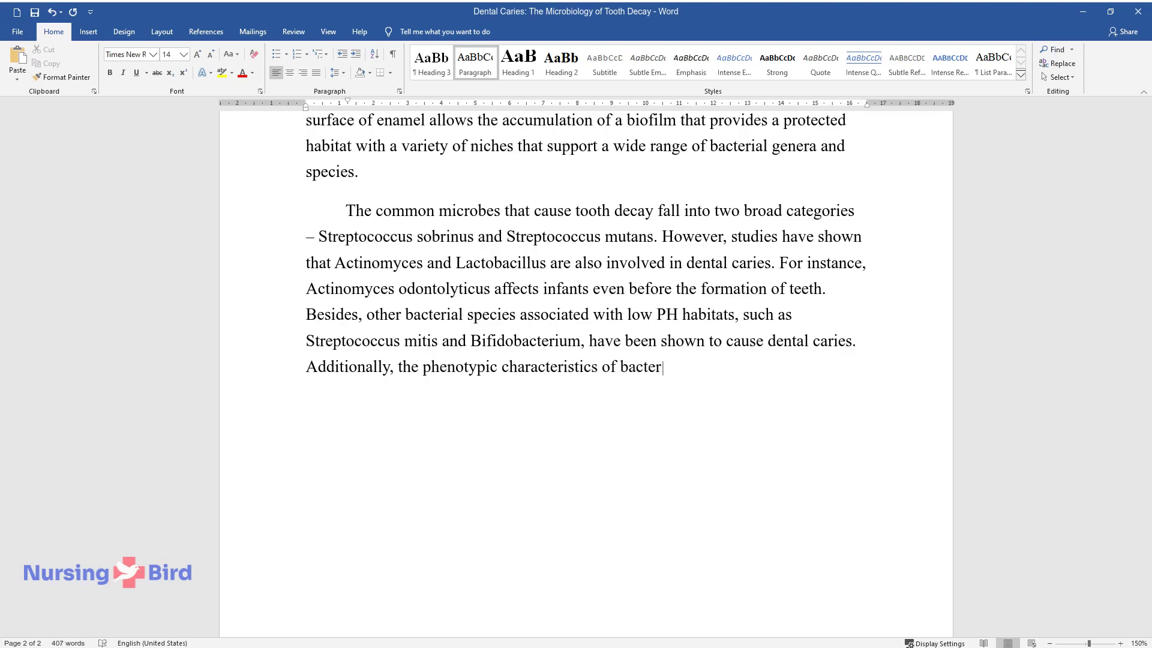
pyautogui.write('ia involved in the formation of')
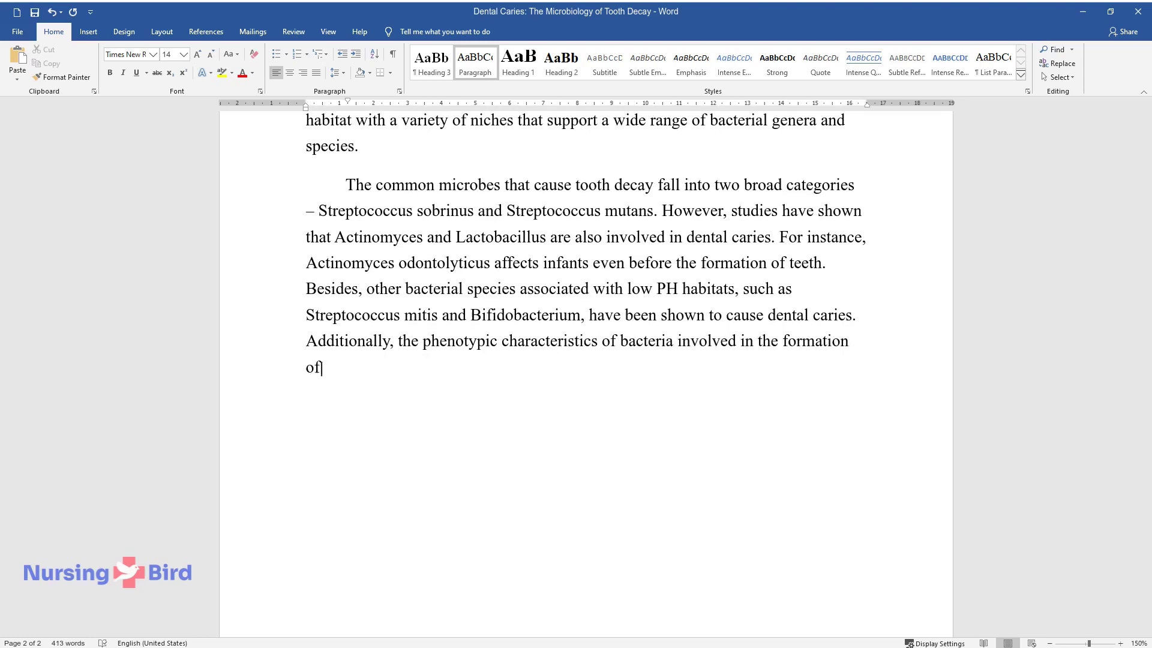
pyautogui.write(' dental caries can vary for sel')
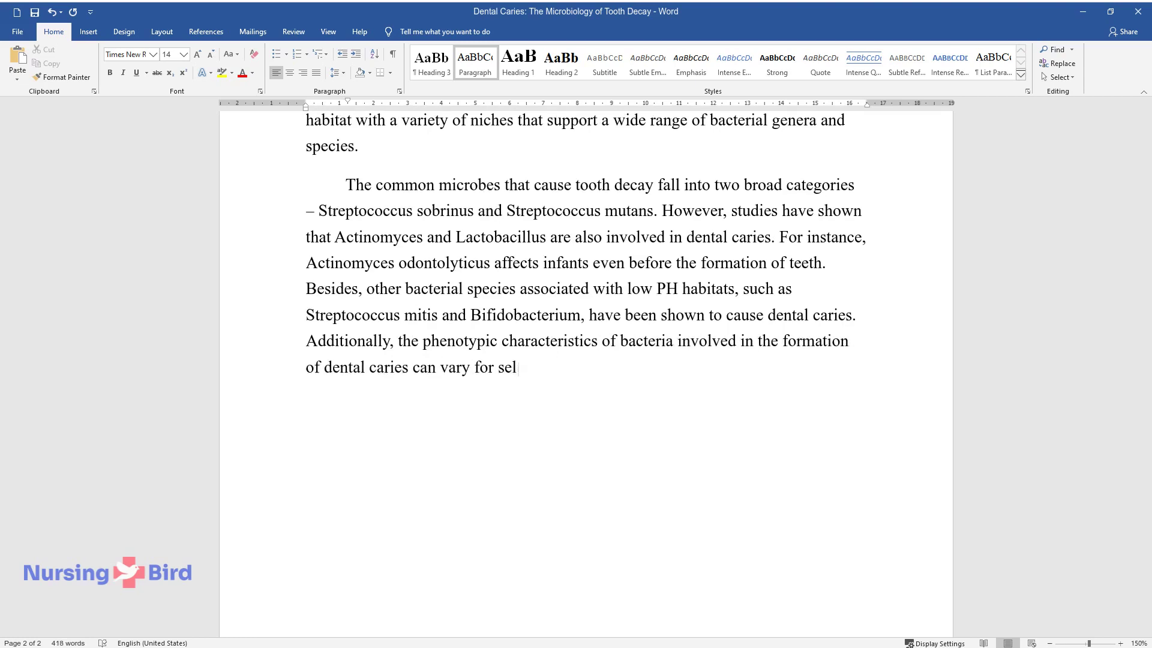
pyautogui.write('ection and survival reasons depe')
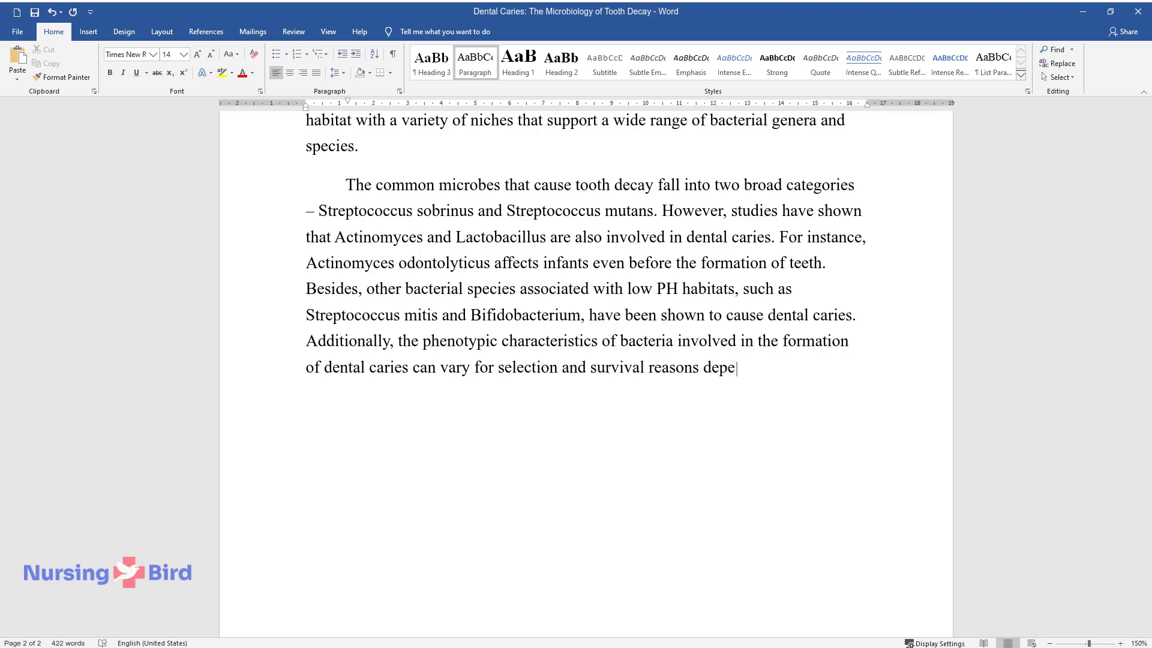
pyautogui.write('nding on the ecology of the pla')
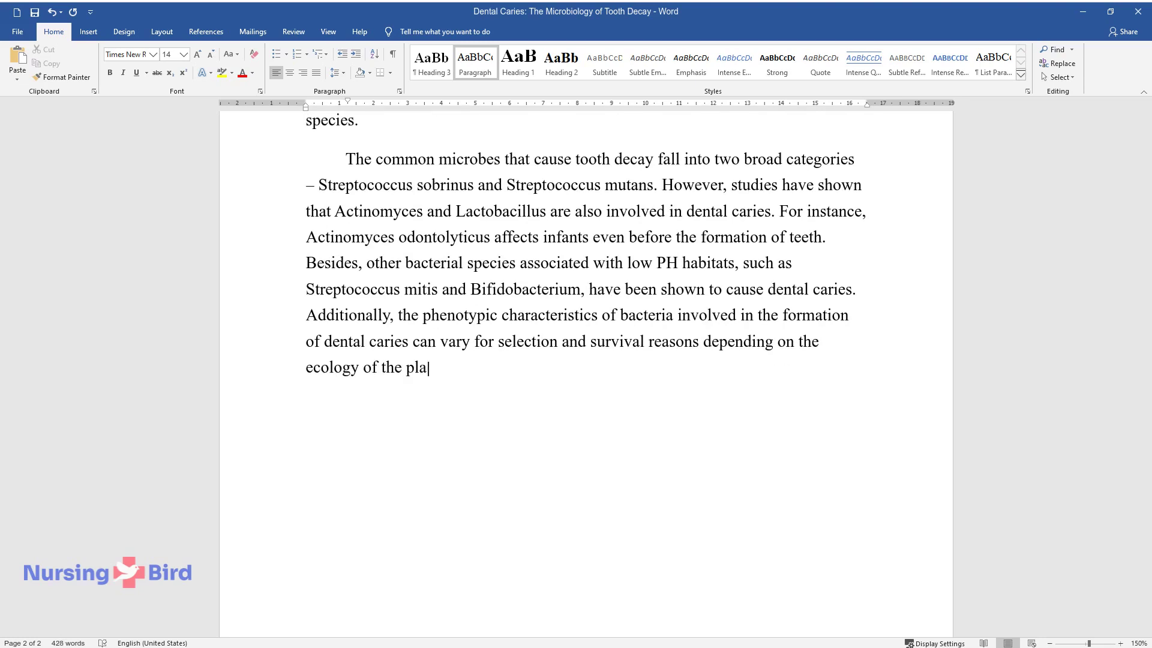
pyautogui.write('gue.')
# Add the Heading 3 subheading "The Process of Tooth Decay" after the paragraph and start a body paragraph beneath it.
pyautogui.press('Return')
pyautogui.write('The Proce')
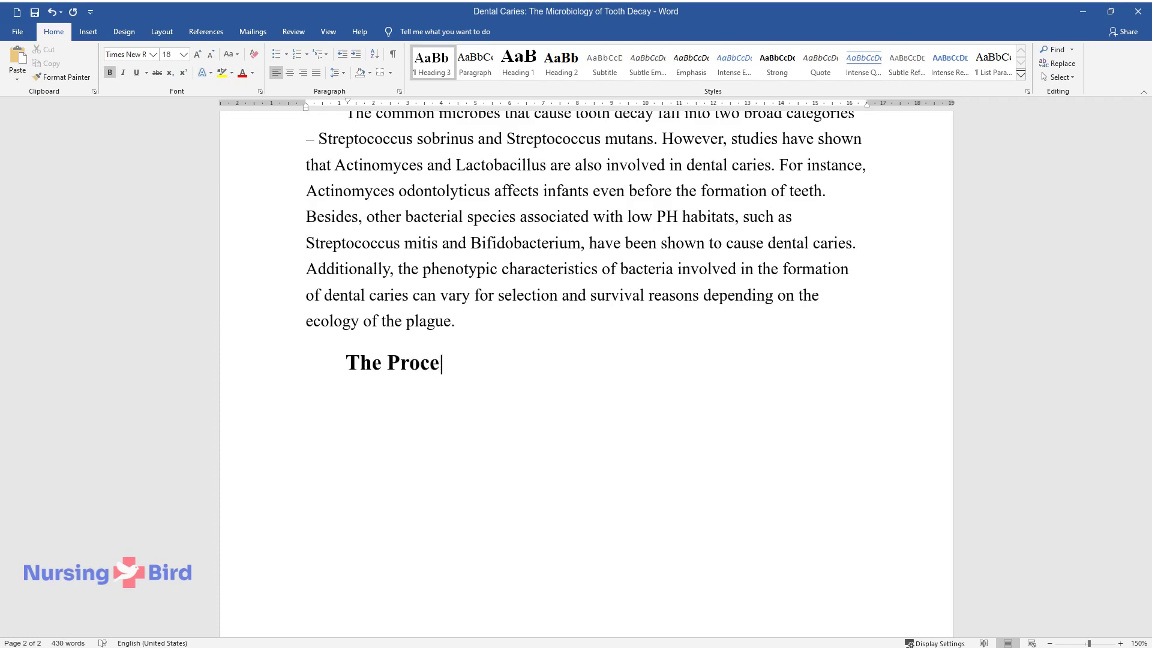
pyautogui.write('ss of Tooth Decay')
pyautogui.press('Return')
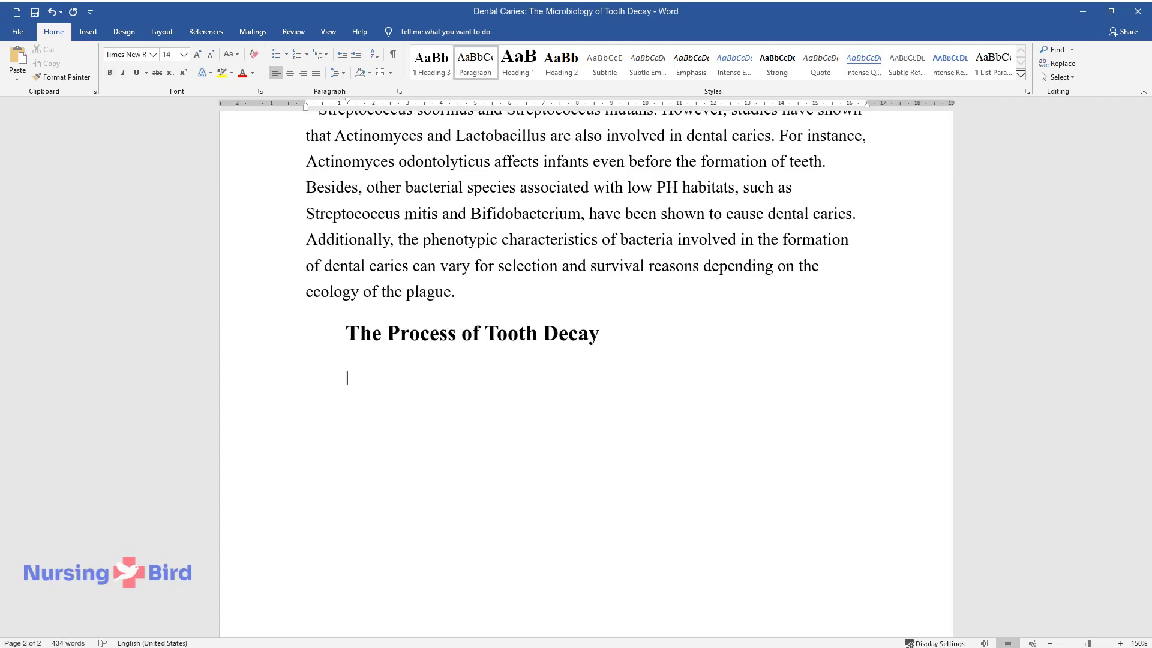
# Write that the etiology of dental caries is facilitated through the formation of a biofilm community consisting of diverse bacterial populations.
pyautogui.write('The etiology of dental c')
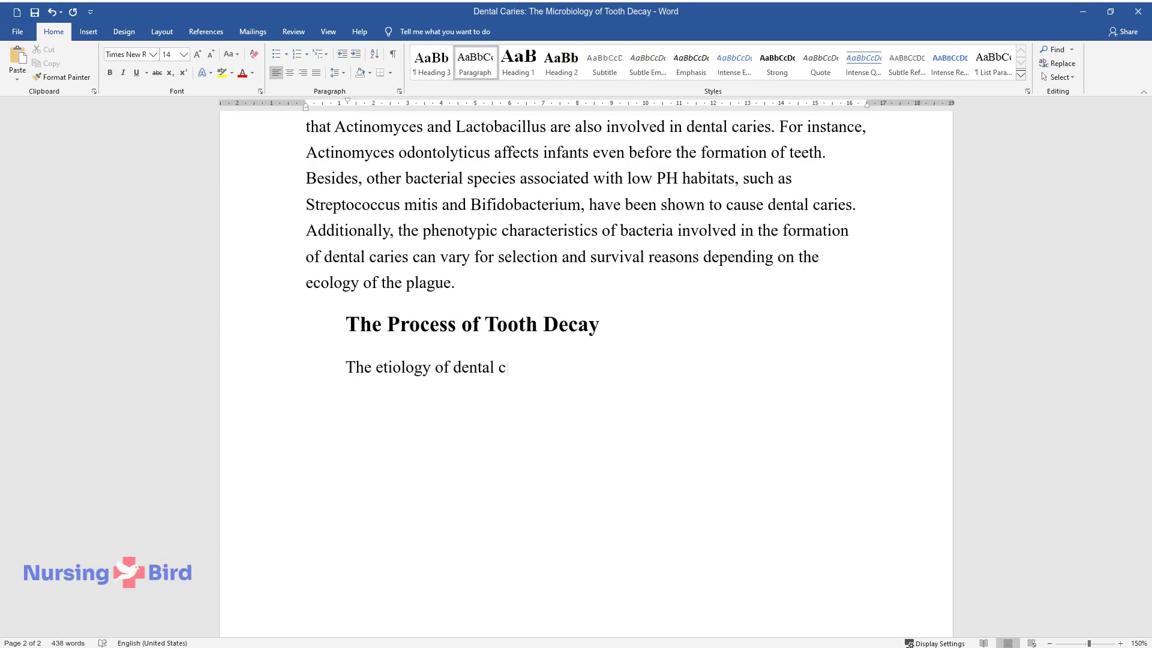
pyautogui.write('aries is facilitated through th')
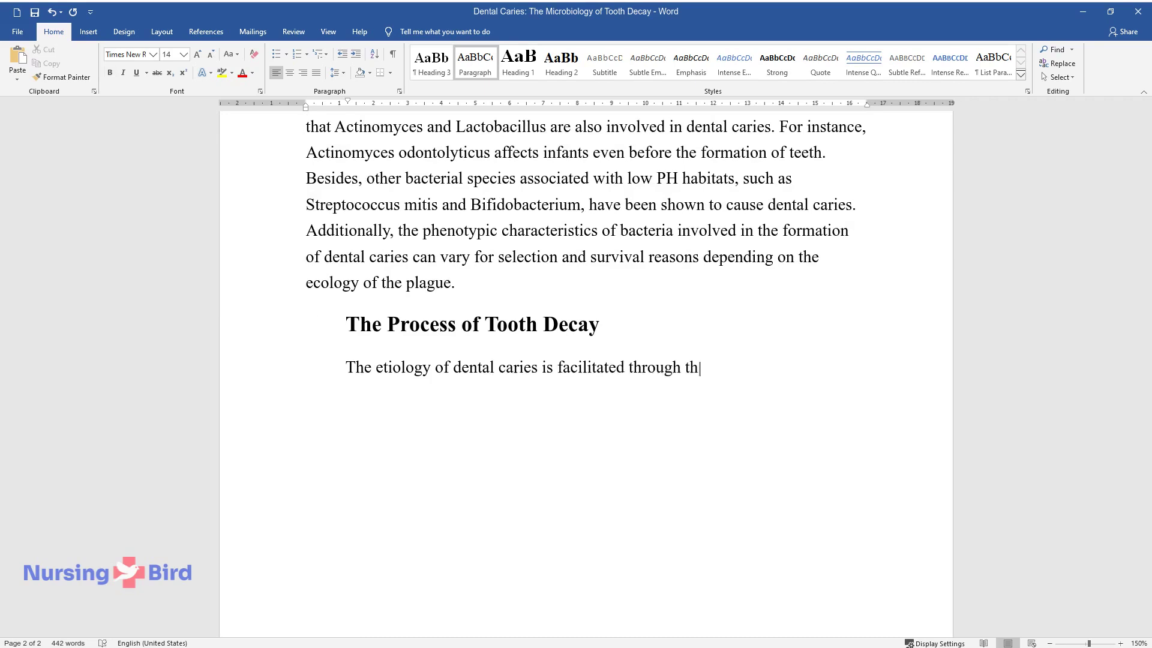
pyautogui.write('e formation of a biofilm community consisting')
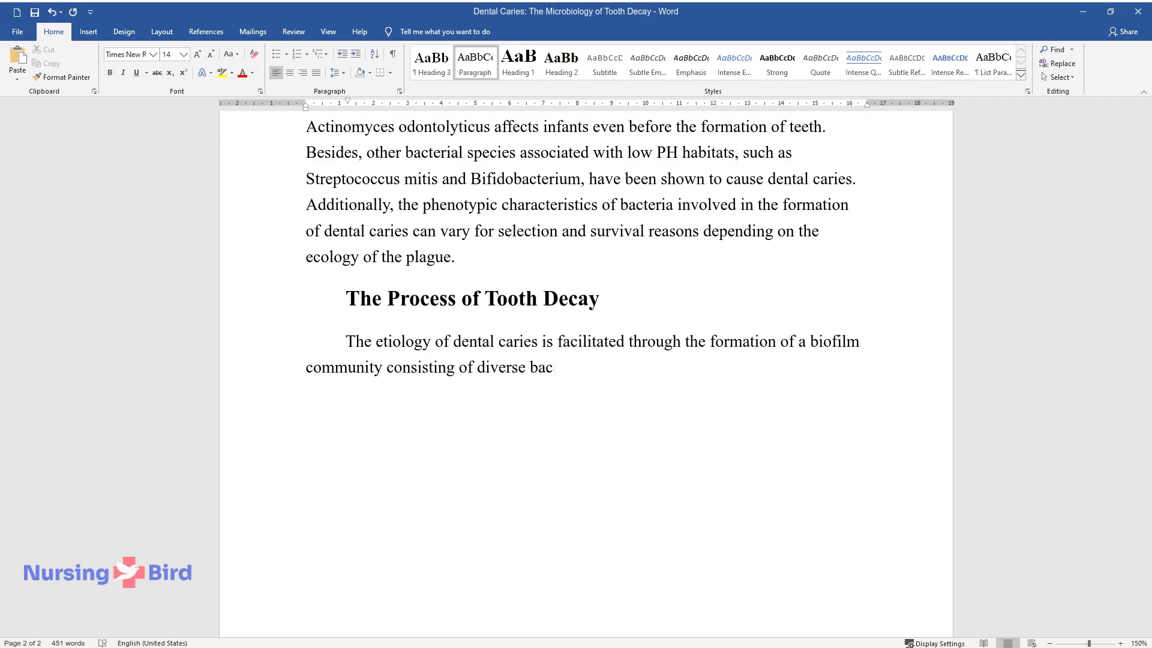
pyautogui.write(' of diverse bacterial populations. The bacteri')
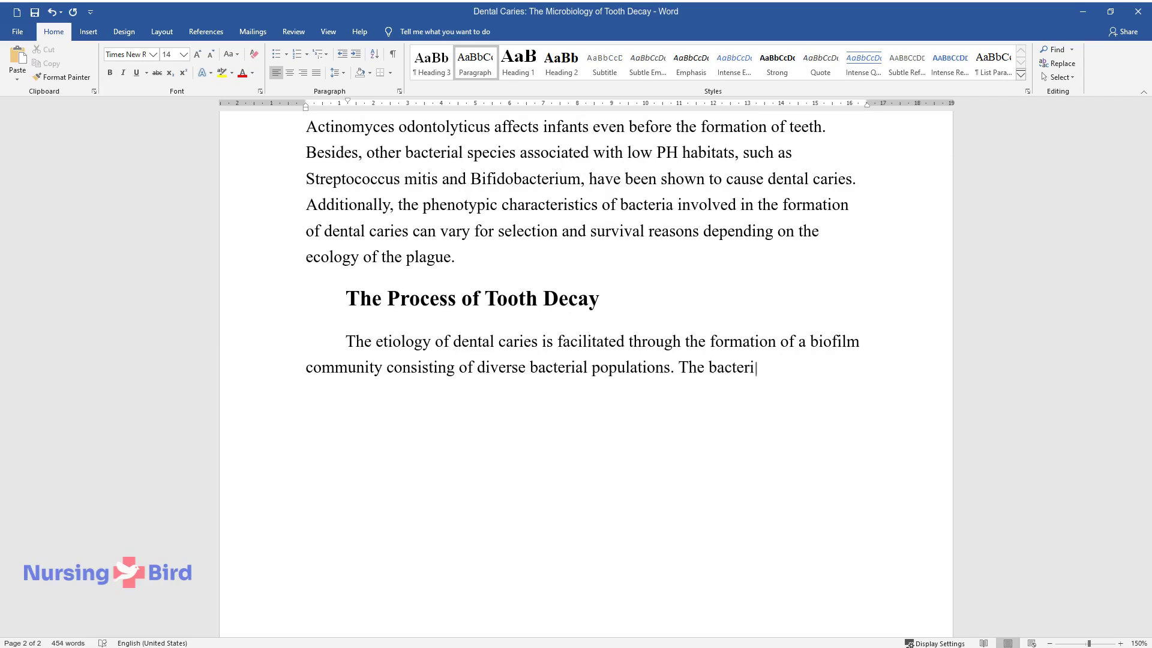
# Write that the bacteria in this biofilm community can fall into three categories – gram-positive or negative cocci, gram-positive or negative rods, and yeasts.
pyautogui.write('a in this biofilm community ca')
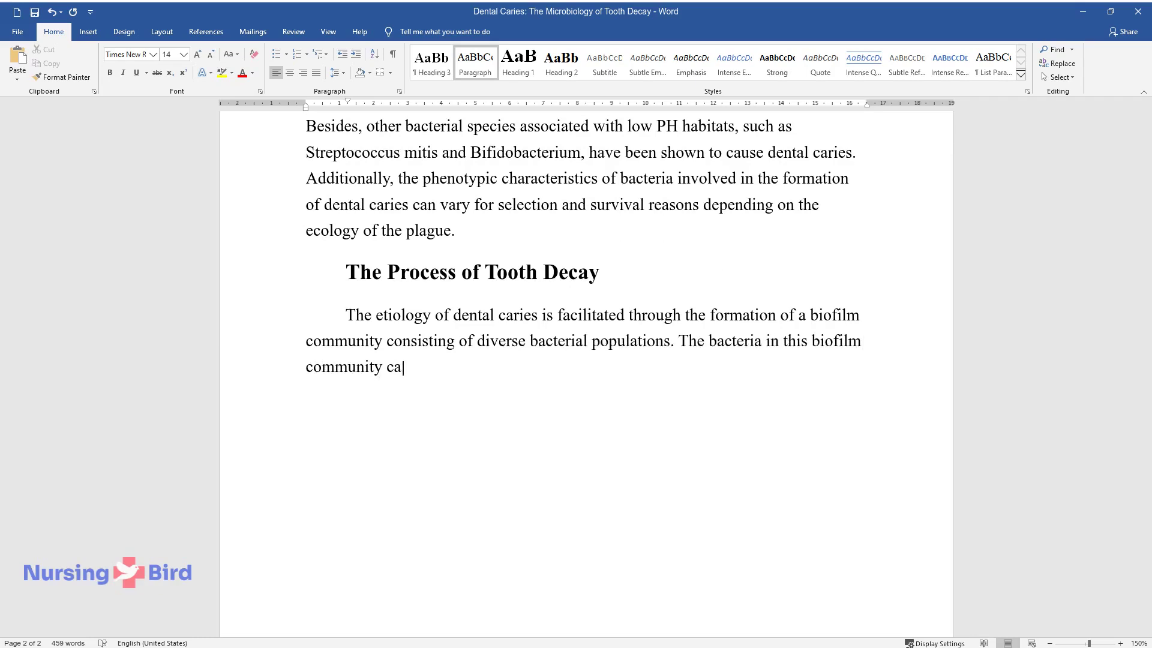
pyautogui.write('n fall into any of the followi')
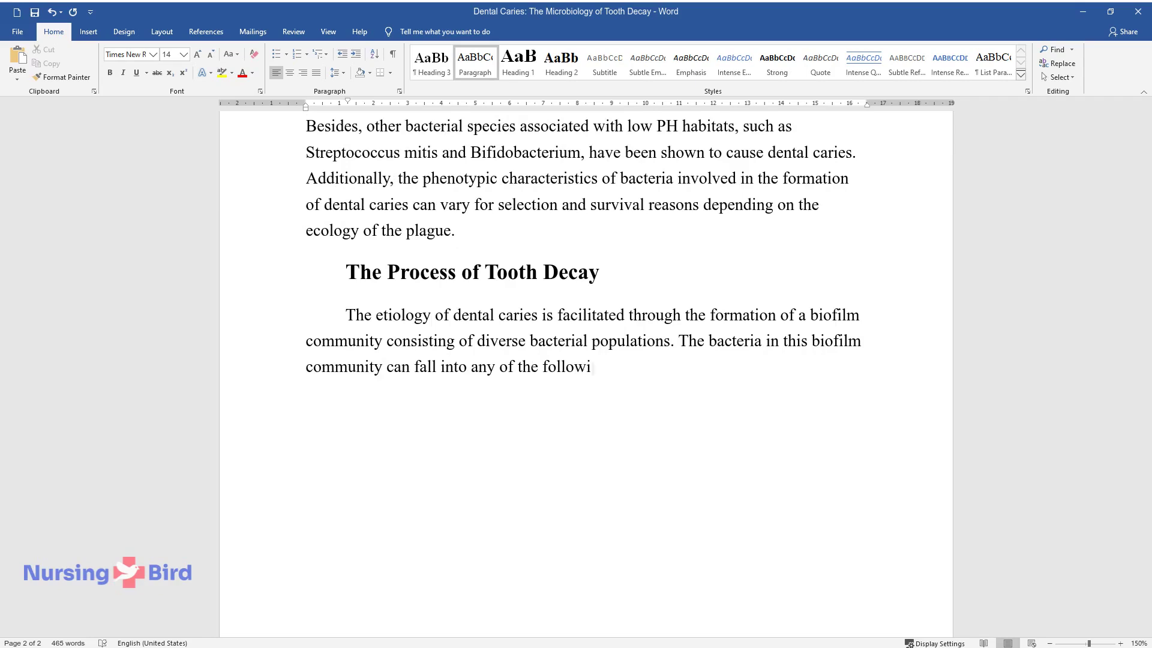
pyautogui.write('ng three categories – gram-pos')
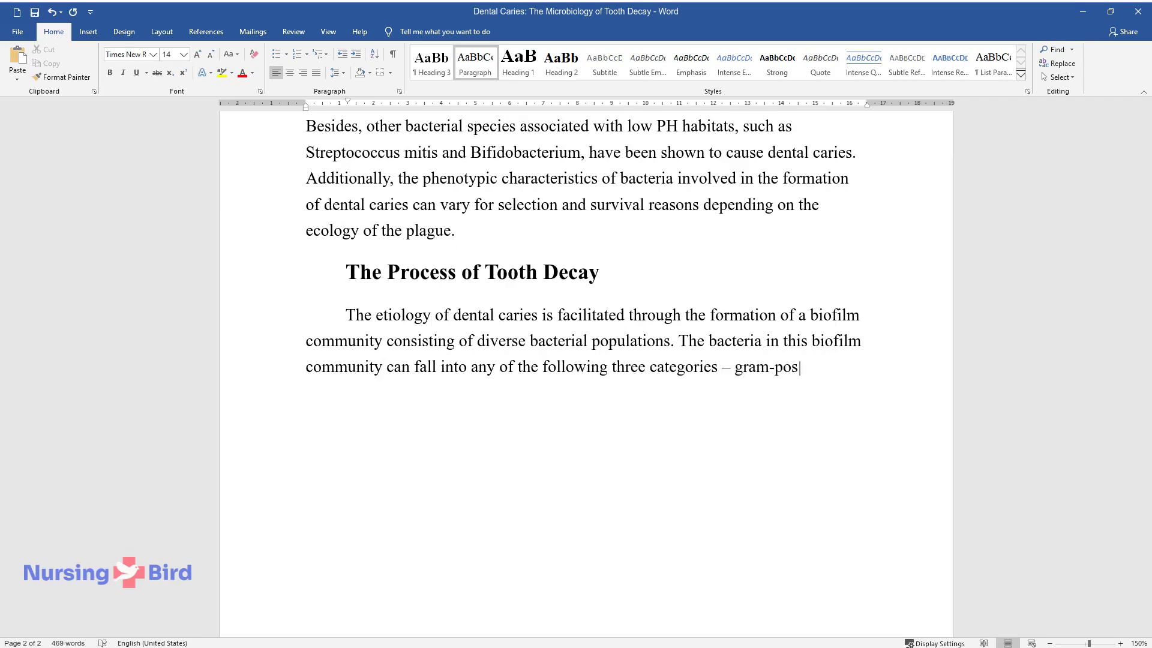
pyautogui.write('itive or negative cocci, gram-p')
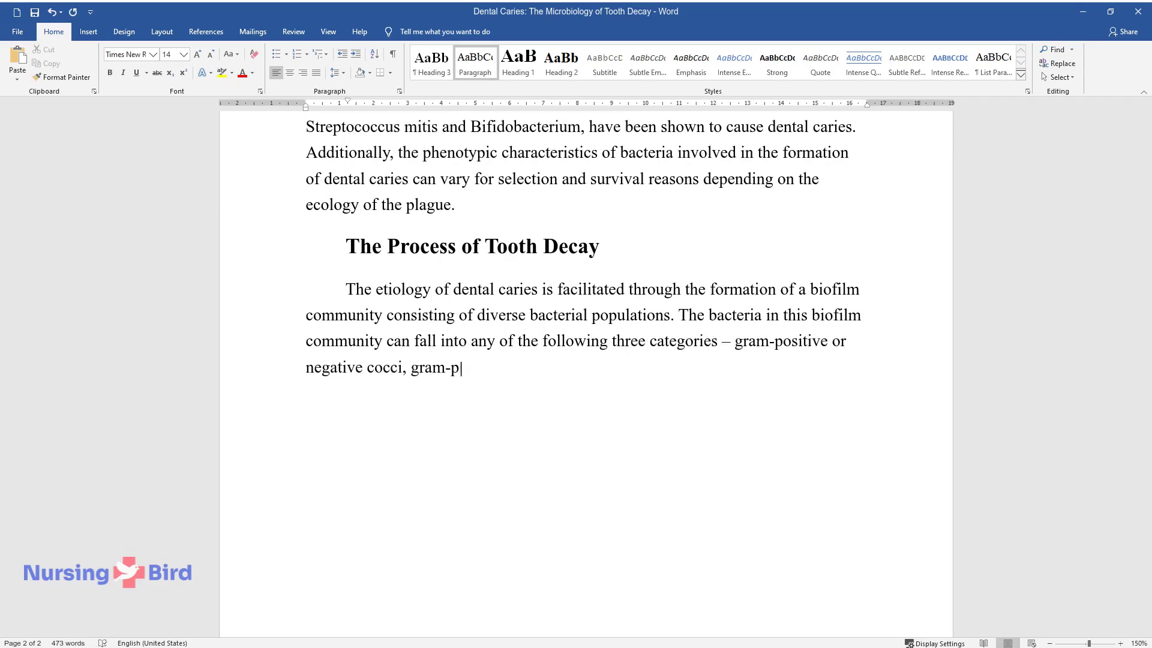
pyautogui.write('ositive or negative rods, and')
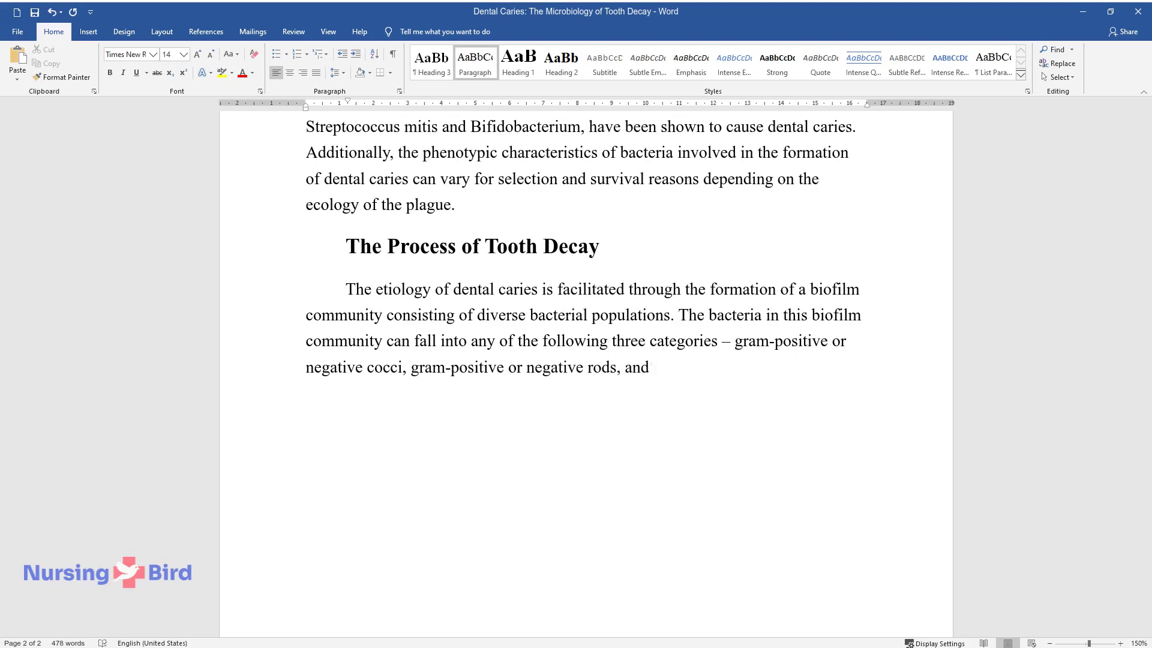
pyautogui.write(' yeasts. However, this section ')
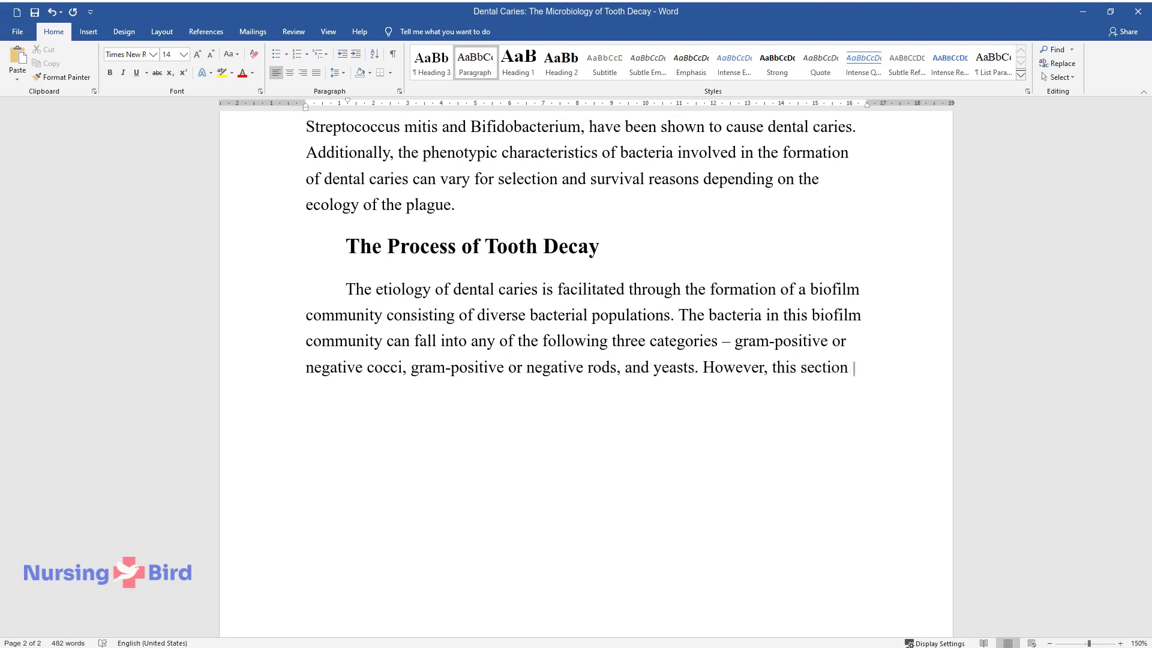
# State that this section will focus on the most virulent tooth decay pathogens, namely Mutans streptococci (MS), with the common ones being S. mutans and S. sobrinus.
pyautogui.write('will focus on the most virulent')
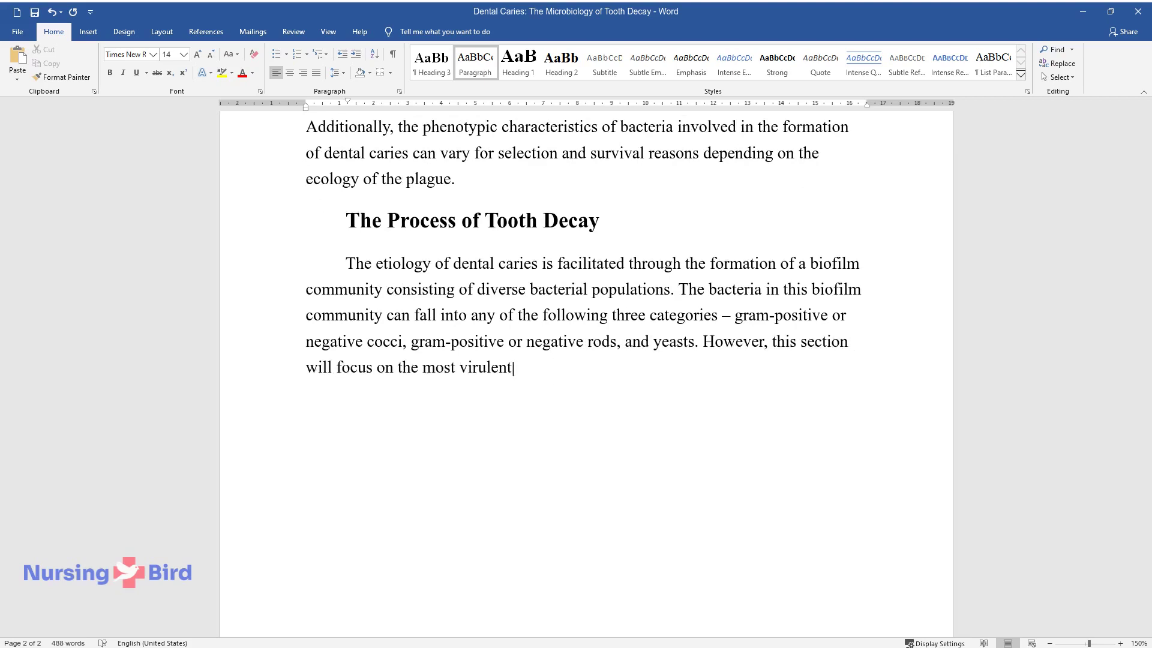
pyautogui.write(' pathogens involved in tooth d')
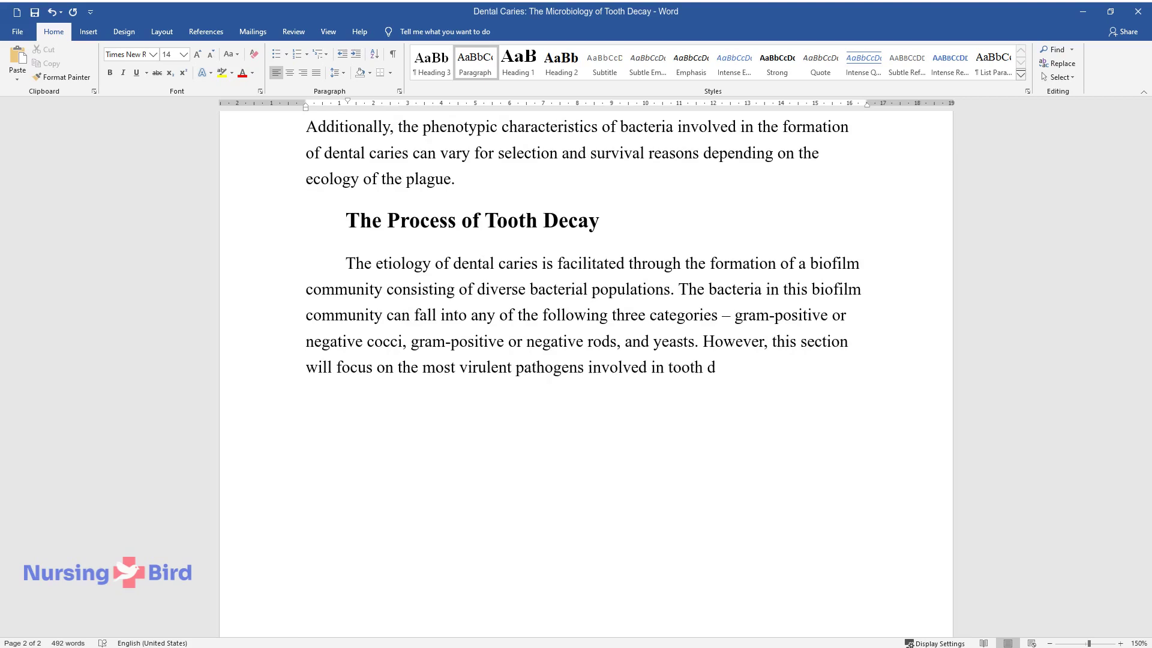
pyautogui.write('ecay, namely Mutans streptococc')
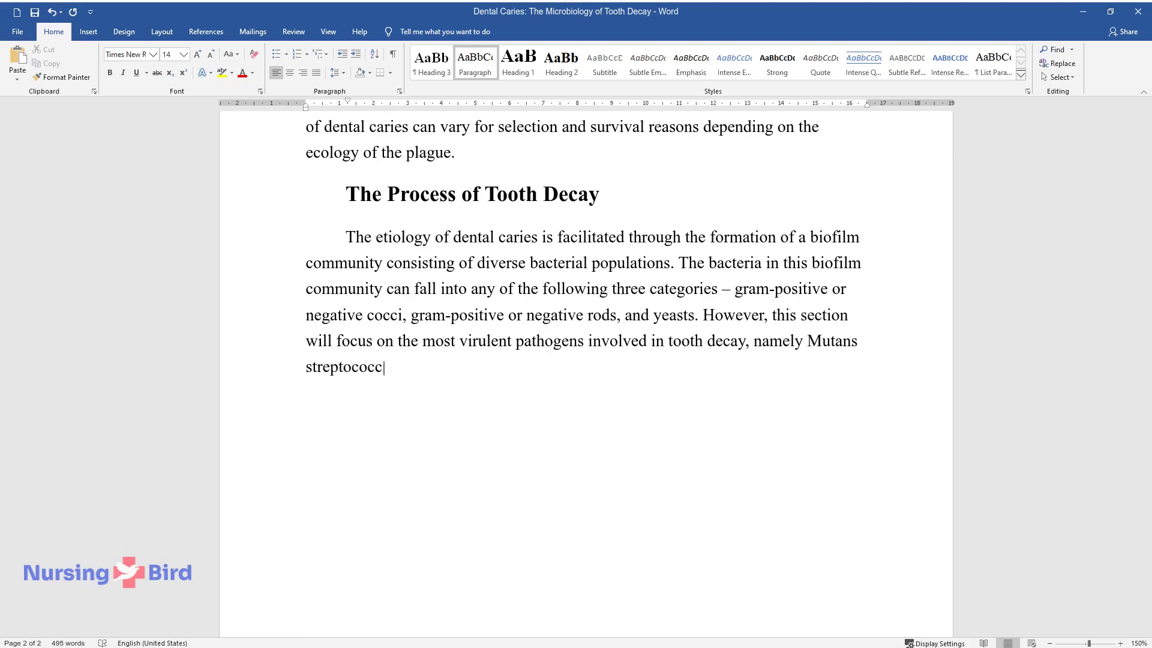
pyautogui.write('i (MS) with the common ones be')
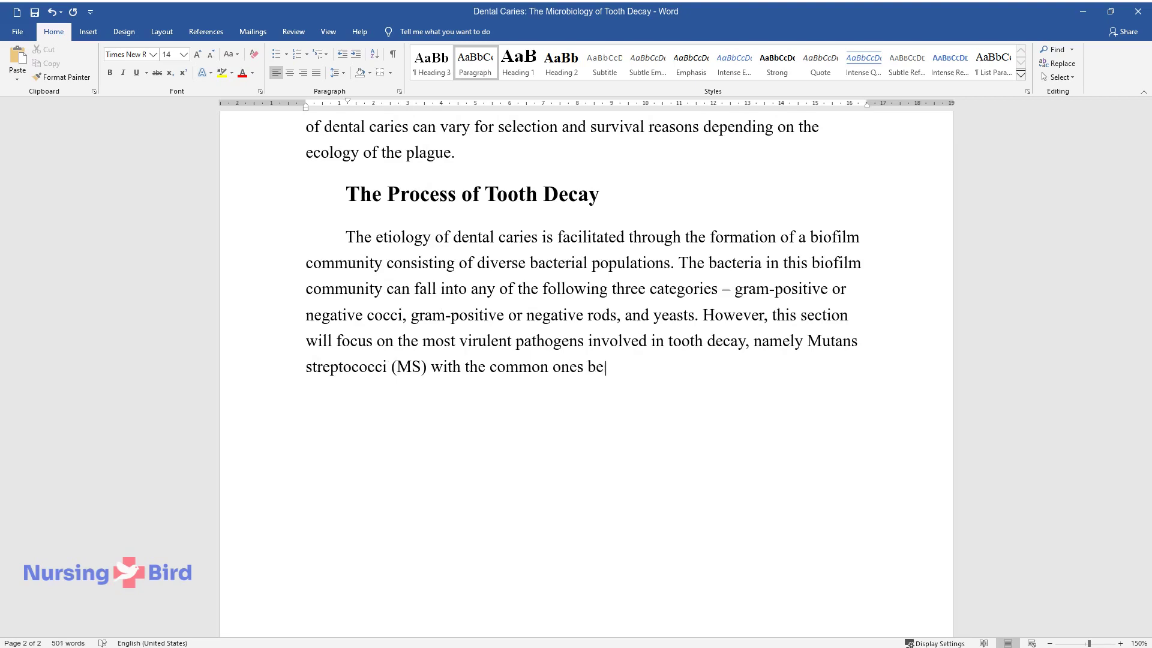
pyautogui.write('ing S. mutans and S. sobrinus.')
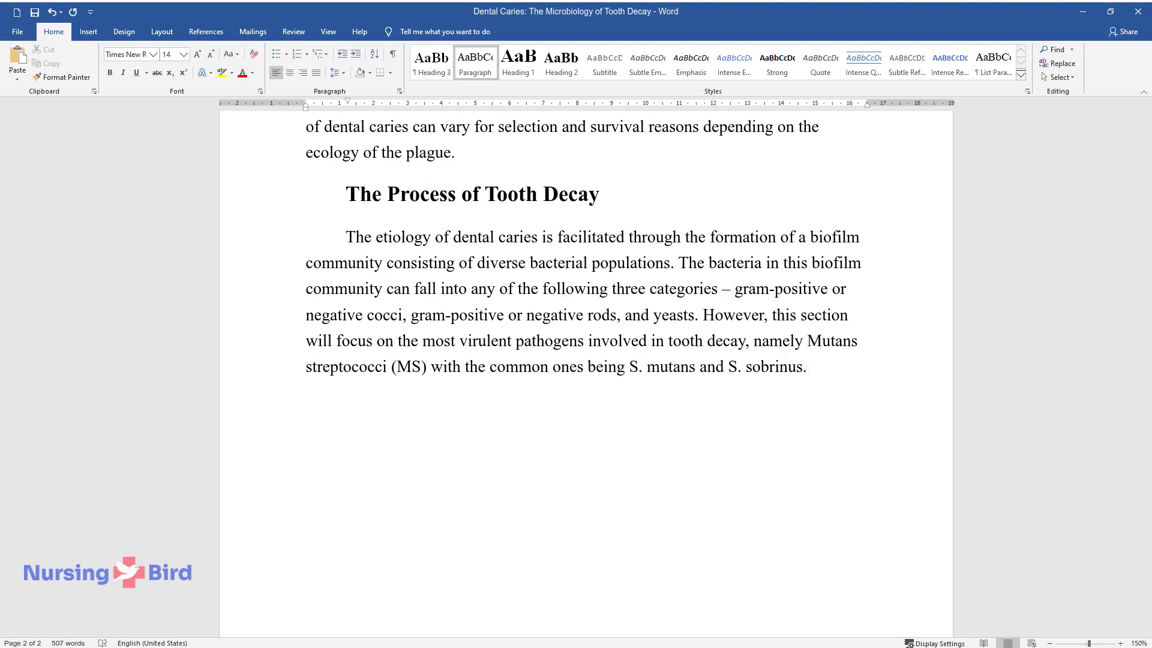
# Write that MS pathogens produce large amounts of short-chain acids, which ultimately soften the hard tissues of teeth.
pyautogui.write(' MS pathogens produce large am')
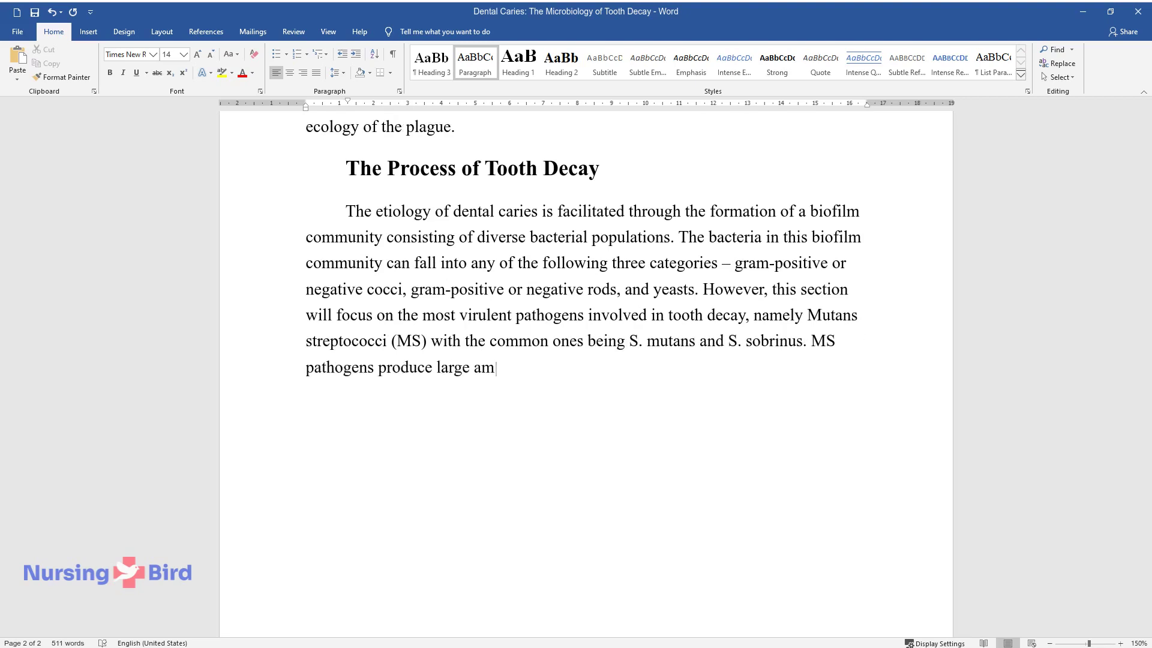
pyautogui.write('ounts of short-chain acids, wh')
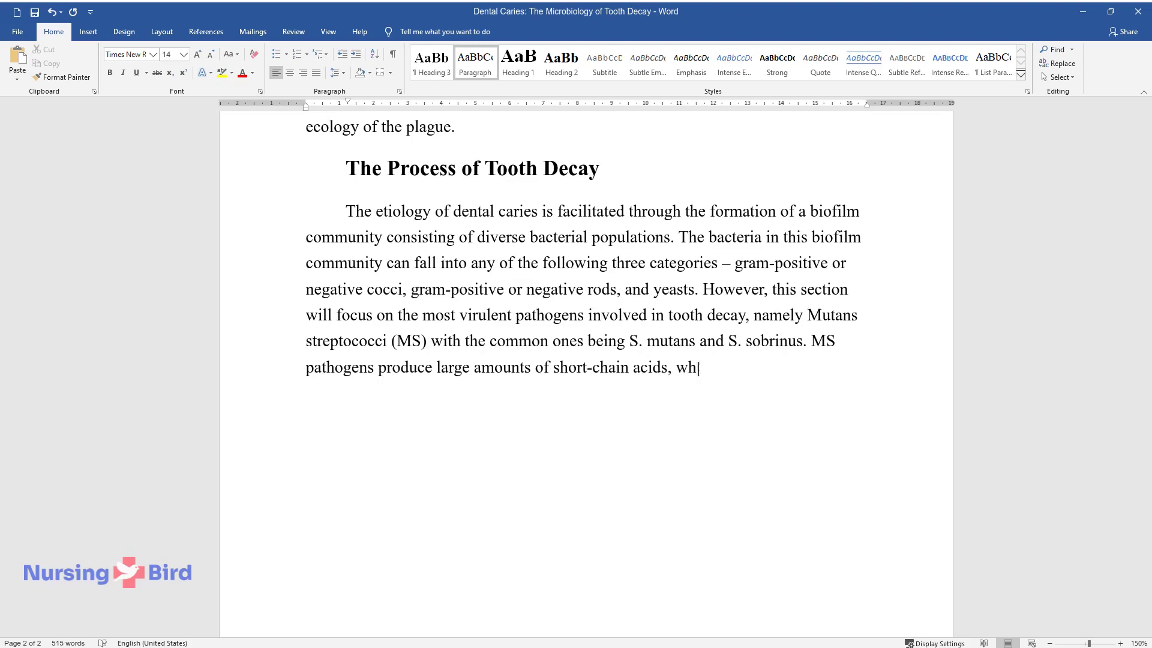
pyautogui.write('ich ultimately soften the hard ')
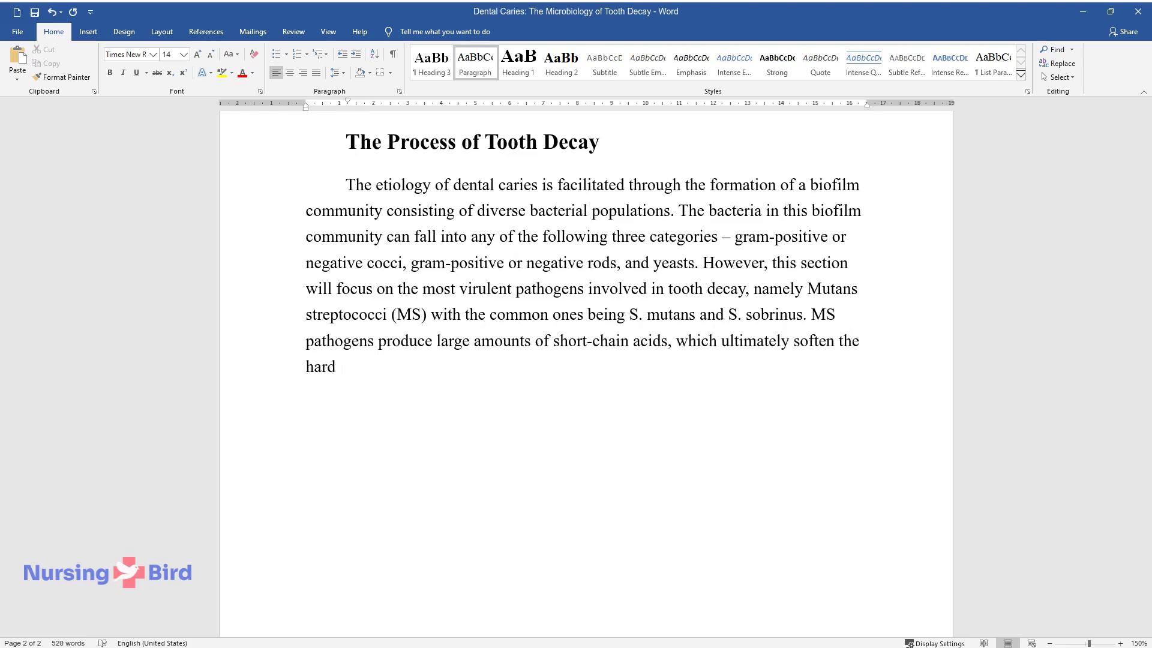
pyautogui.write('tissues of teeth.')
# Start a new paragraph stating that after softening the hard teeth tissues, different isozymes catalyze the metabolism of sucrose to form insoluble extracellular polysaccharides.
pyautogui.press('Return')
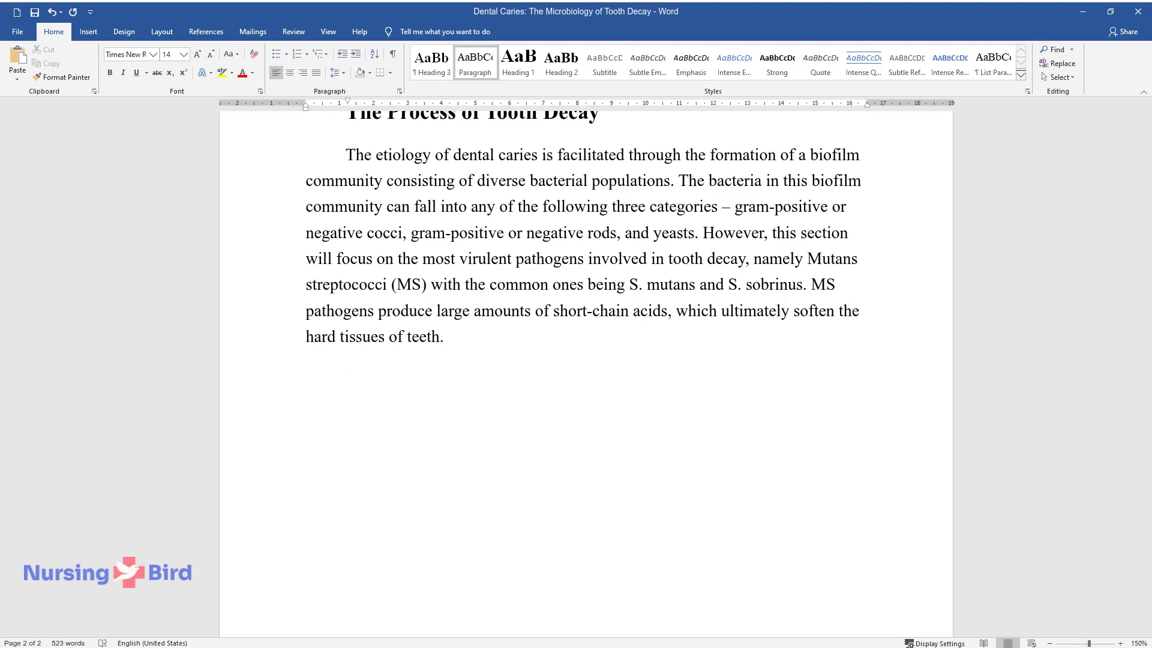
pyautogui.write('After softening the hard')
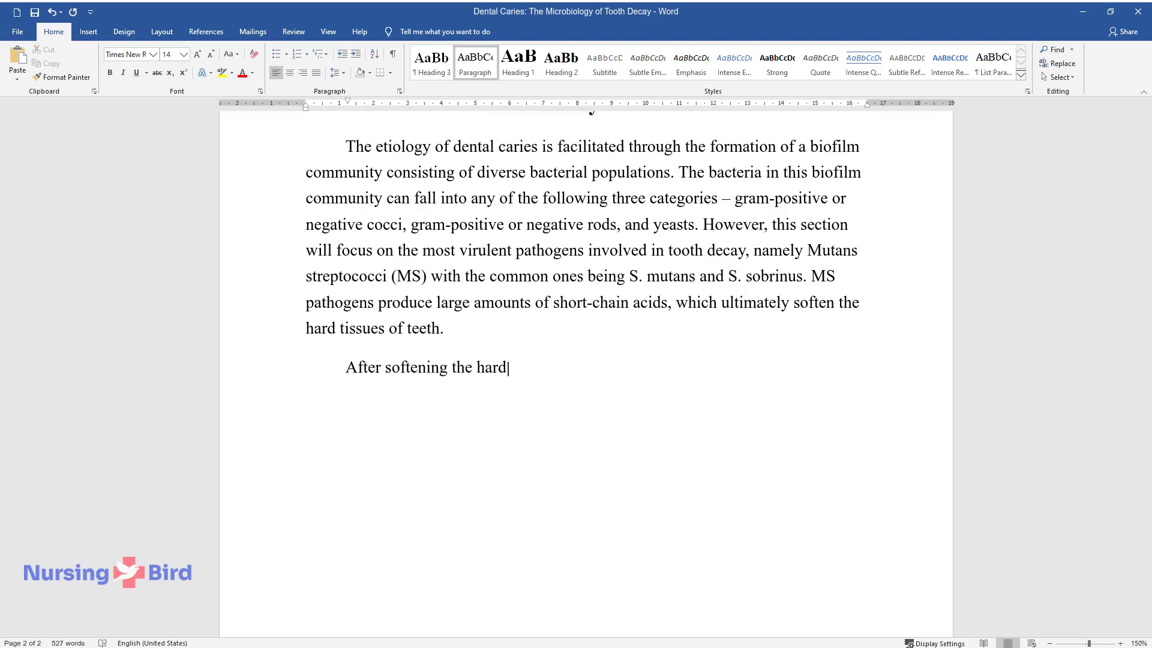
pyautogui.write(' teeth tissues, different isozym')
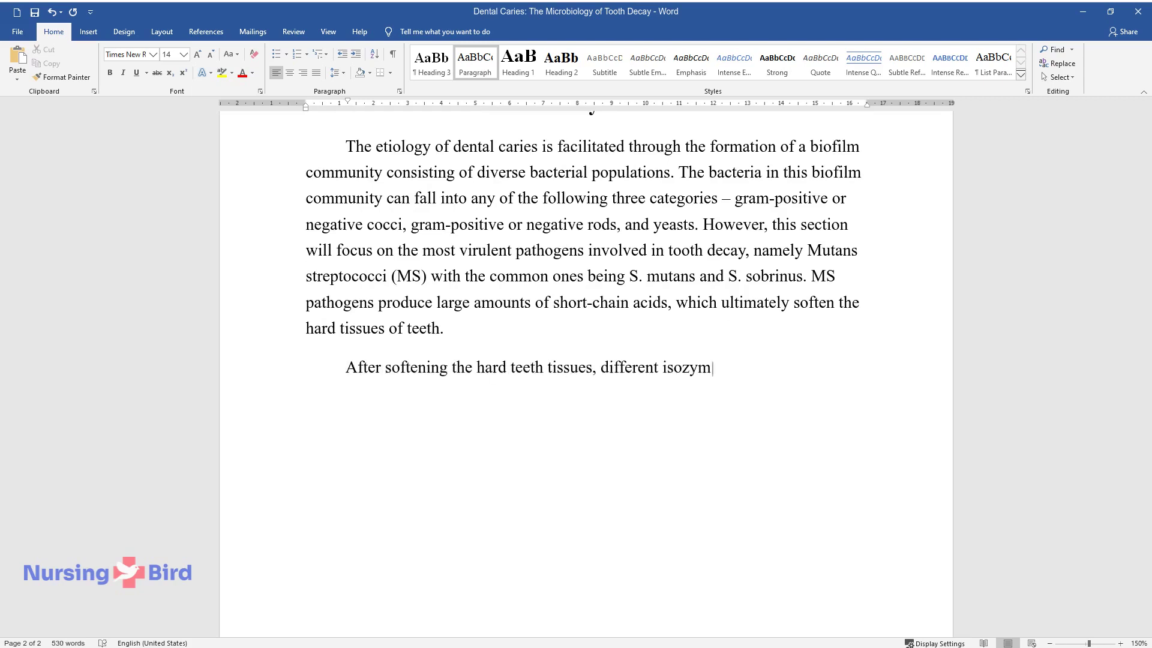
pyautogui.write('es catalyze the metabolism of su')
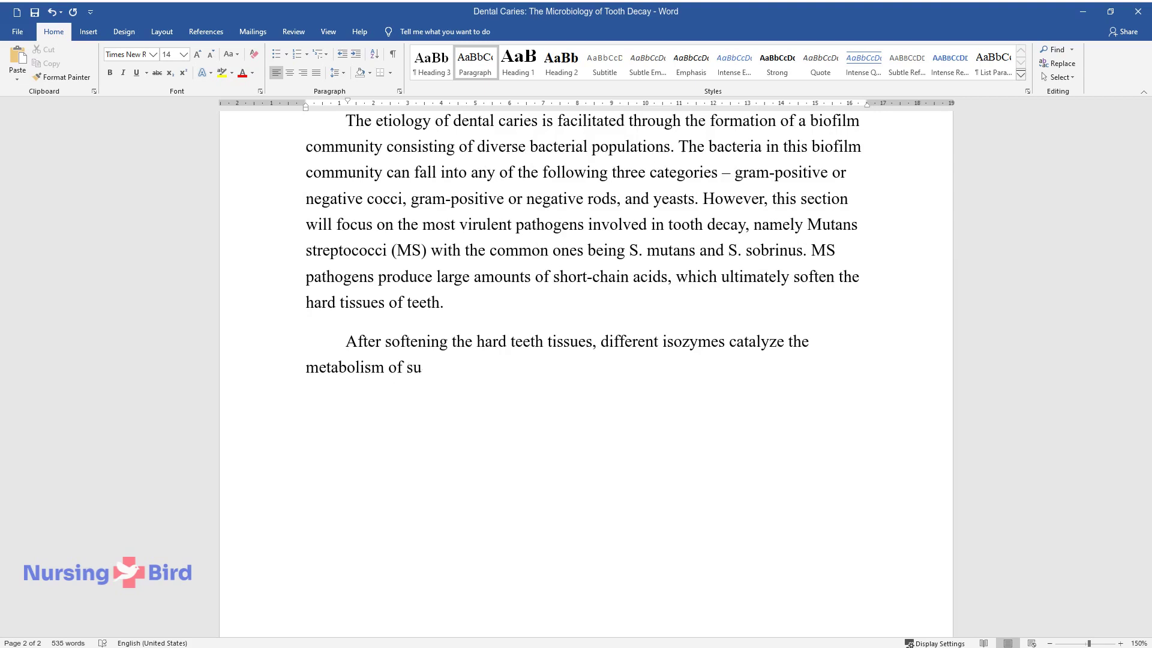
pyautogui.write('crose to form insoluble extracel')
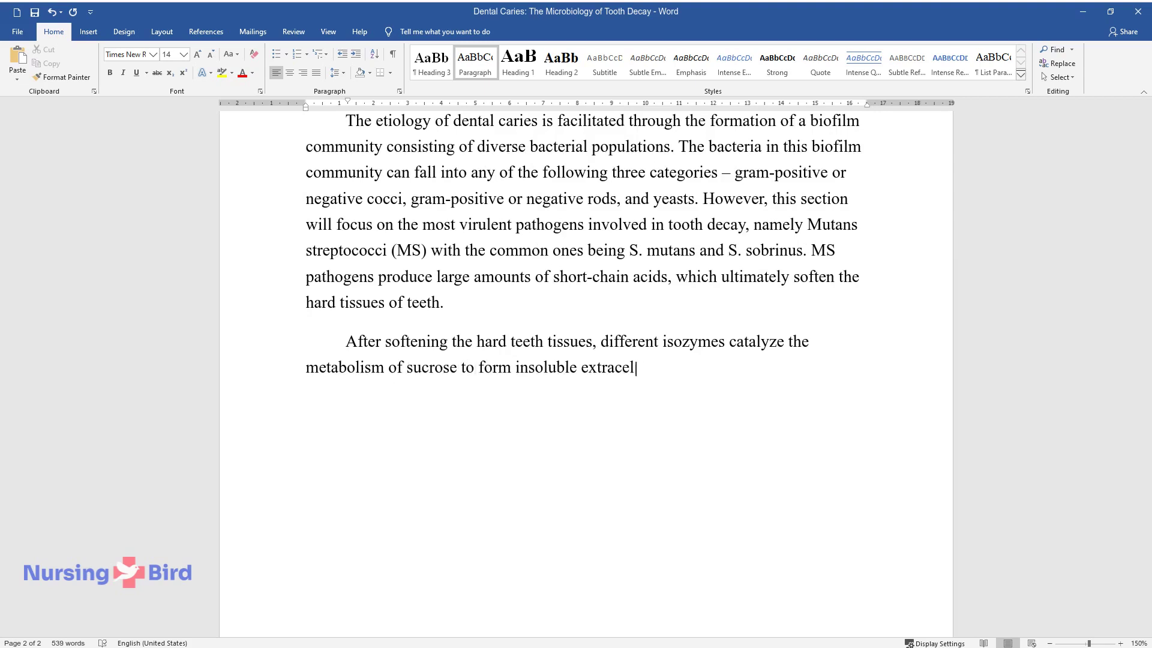
pyautogui.write('lular polysaccharides. The formed polysa')
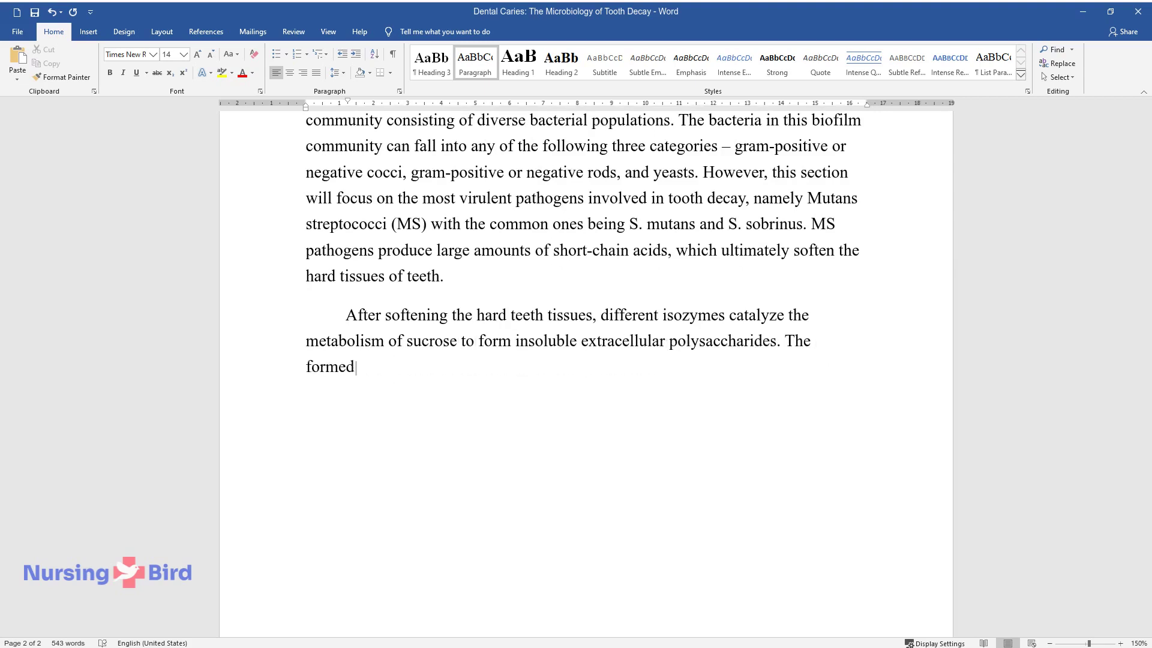
# Write that the formed polysaccharides facilitate the adherence of MS to the tooth surface, thus resulting in the formation of biofilm.
pyautogui.write('ccharides facilitate the')
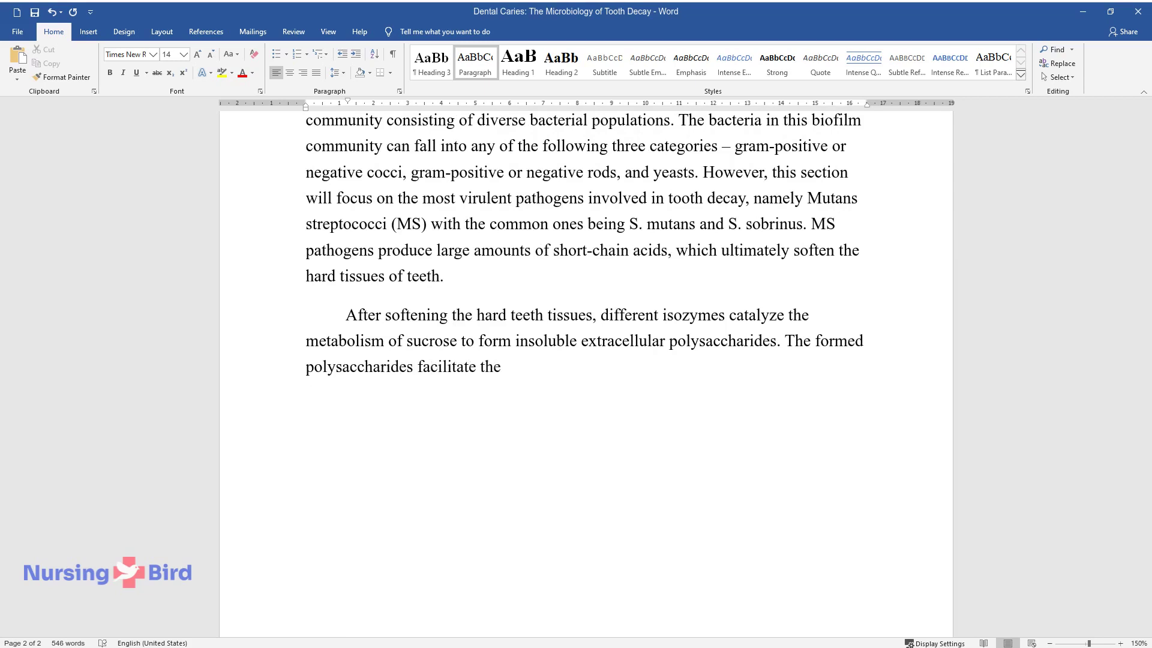
pyautogui.write(' adherence of MS to the tooth sur')
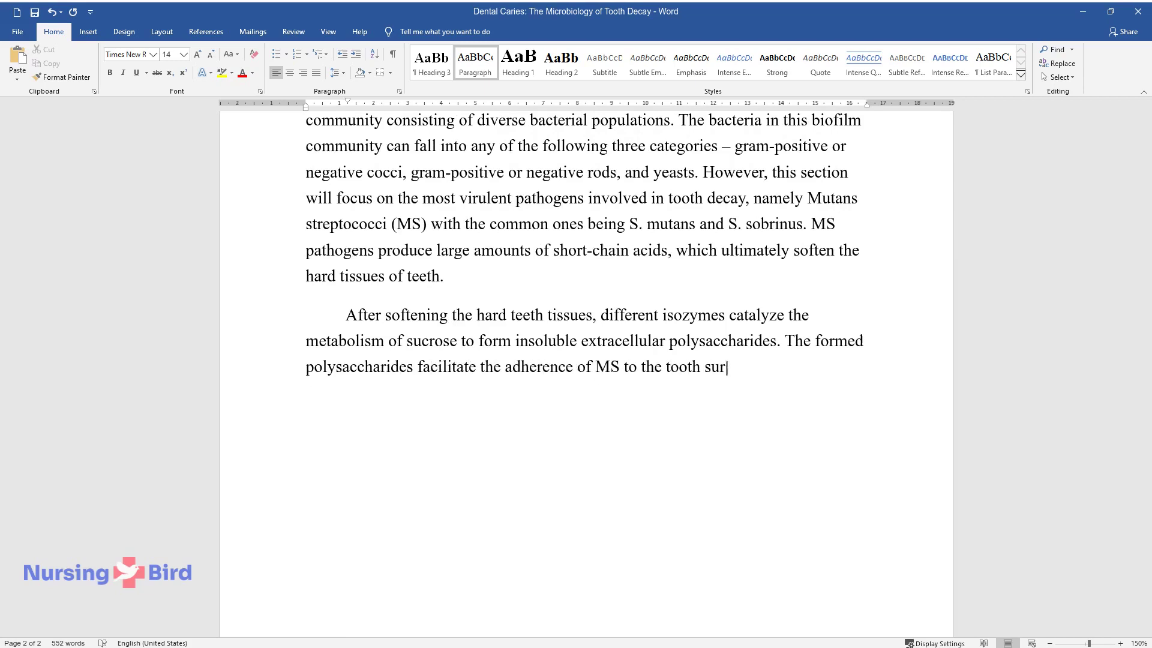
pyautogui.write('face, thus resulting in the form')
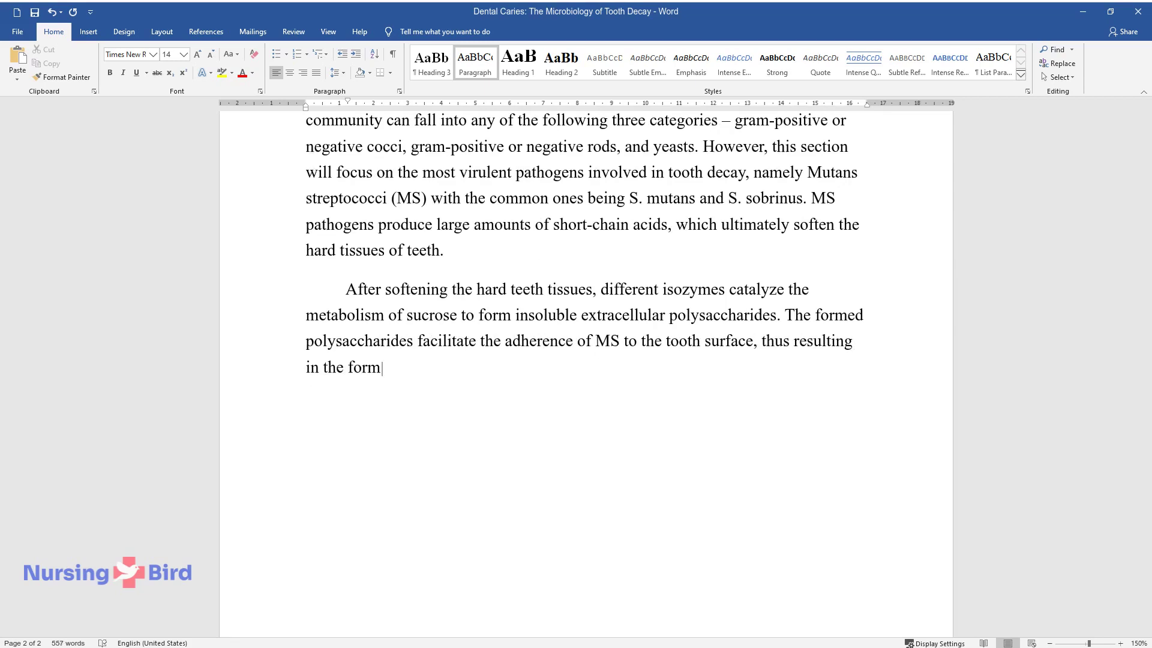
pyautogui.write('ation of biofilm. This process is')
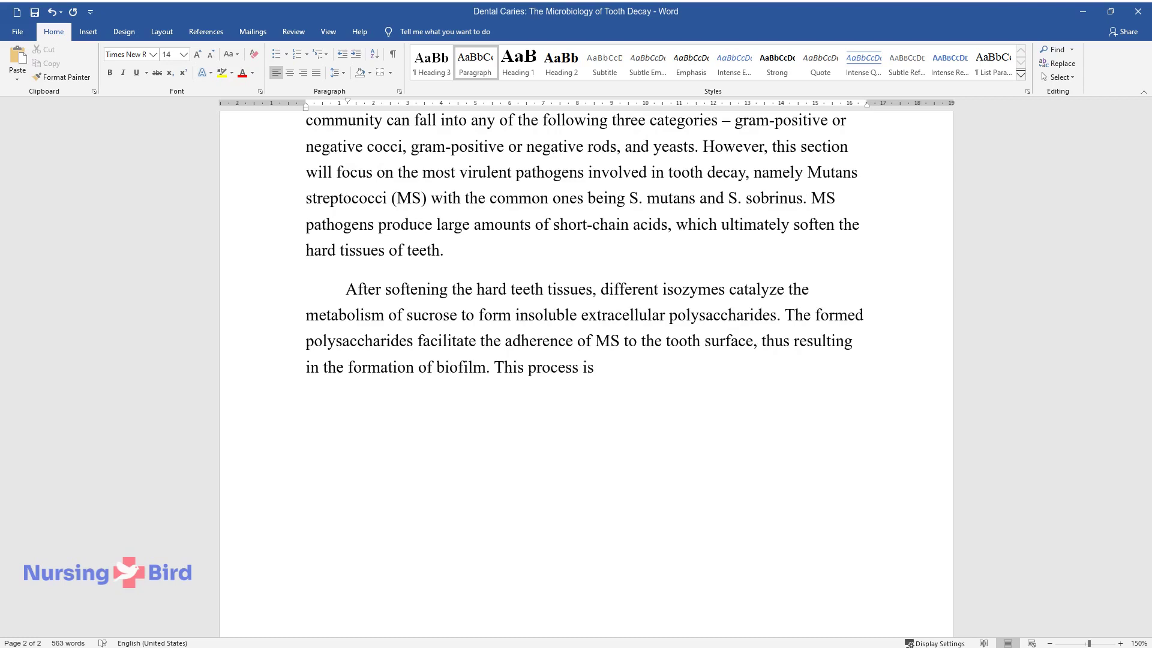
# State that this process is termed sucrose-dependent adhesion, which is the first part of bacterial colonization in the mouth.
pyautogui.write(' termed sucrose-dependent adhesi')
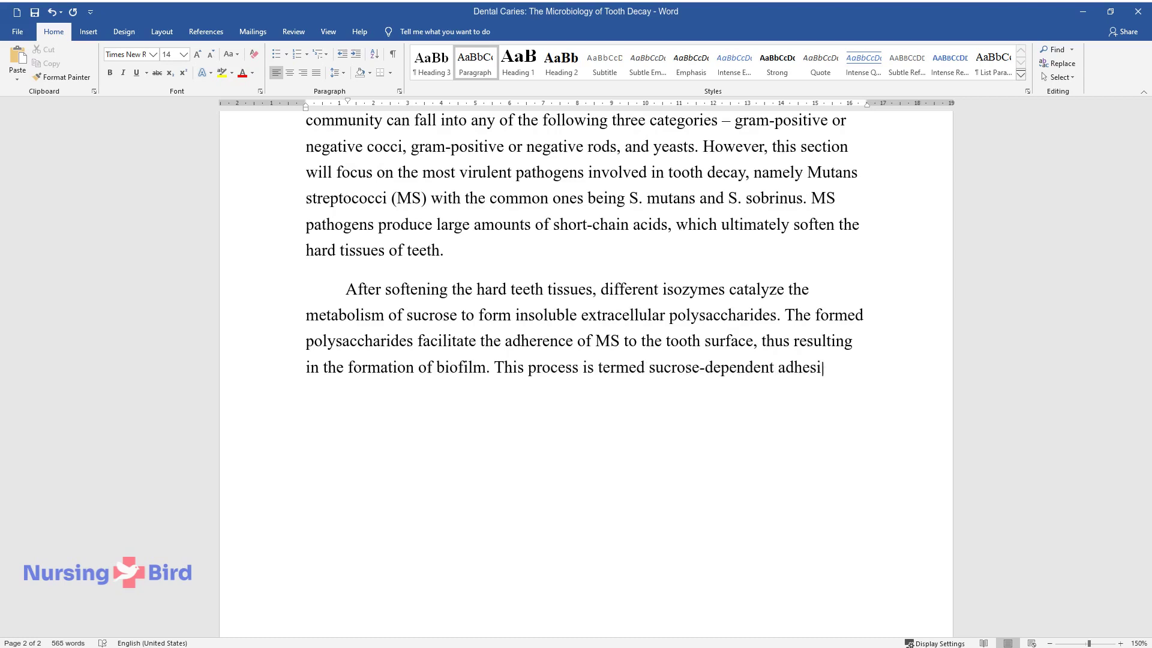
pyautogui.write('on, which is the first part of b')
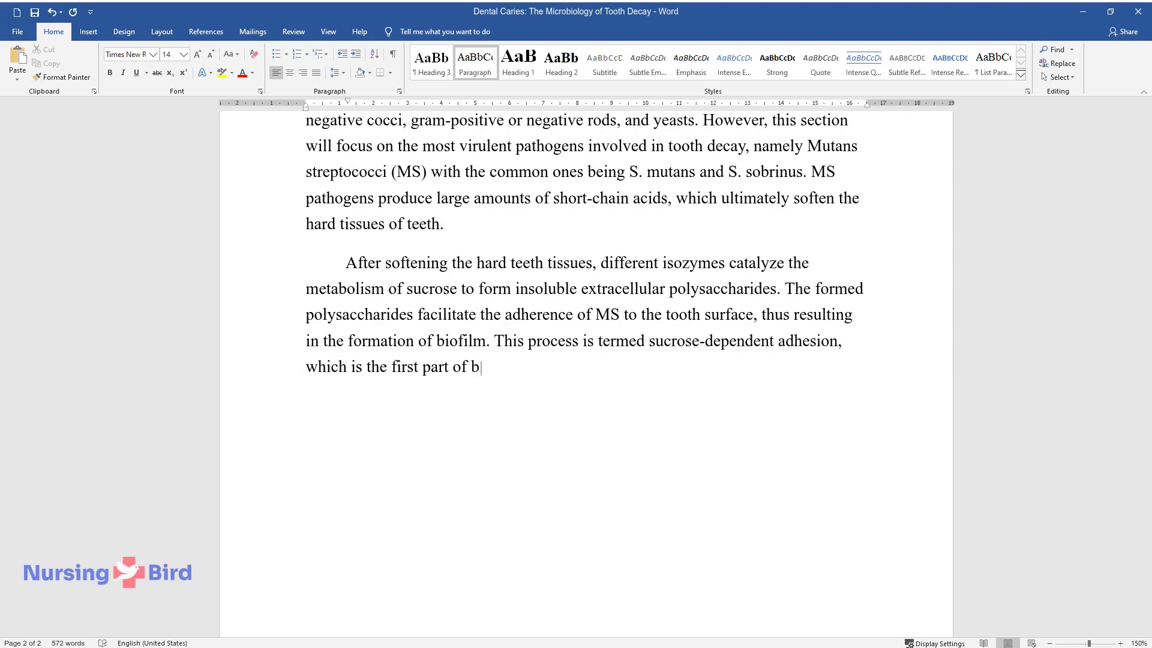
pyautogui.write('acterial colonization in the mou')
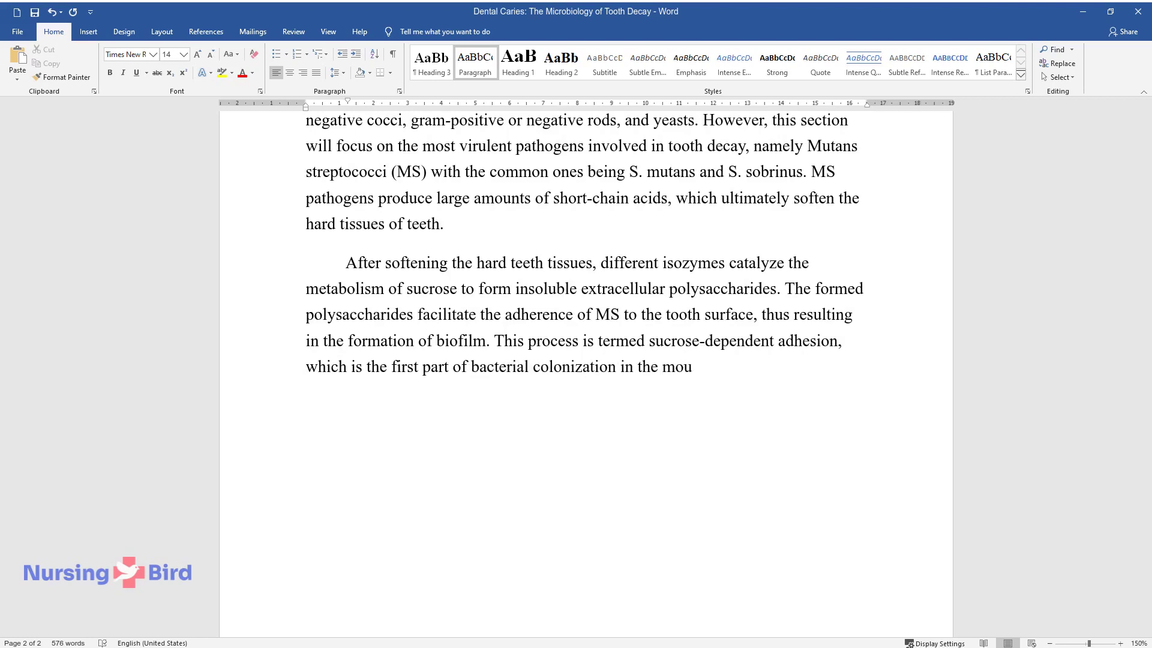
# Write that S. mutans has specific cell-surface proteins enabling quick adherence to teeth surfaces, making it more virulent than S. sobrinus, which lacks such binding proteins.
pyautogui.write('th. S. mutans has specific cell-s')
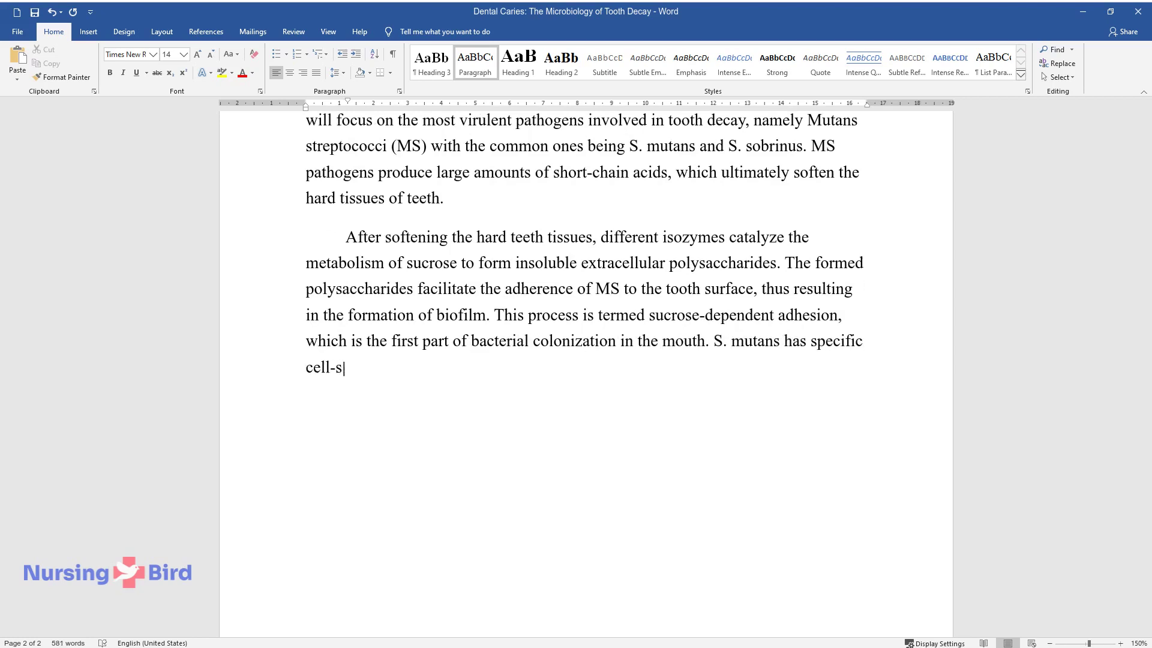
pyautogui.write('urface proteins, which enable i')
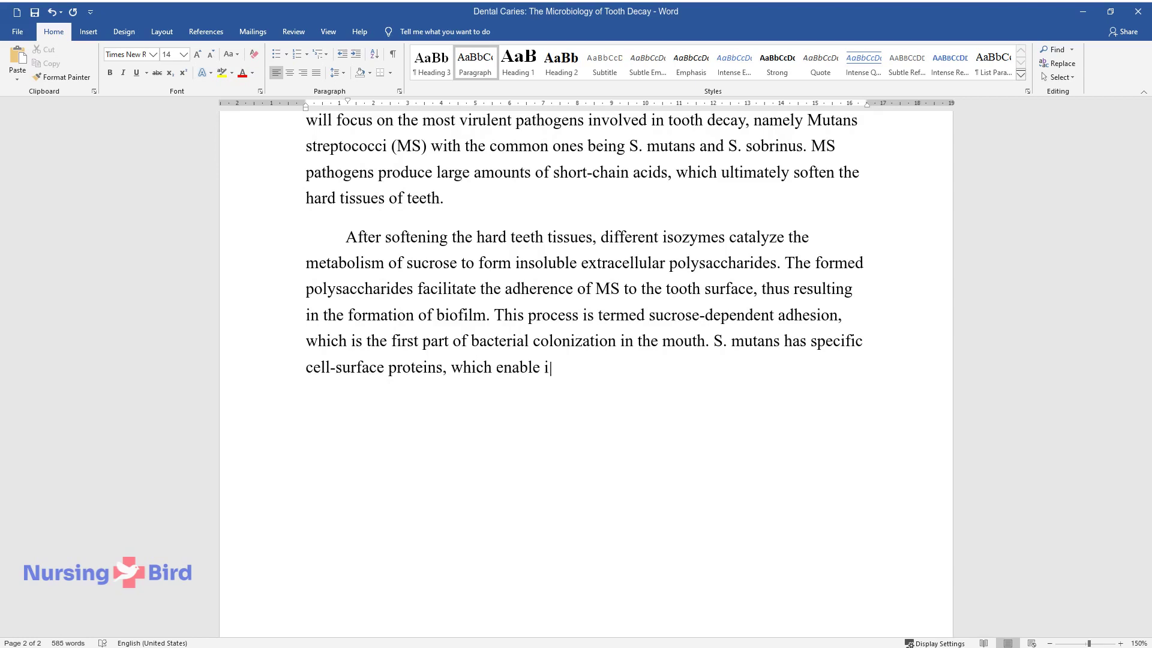
pyautogui.write('ts quick adherence to teeth surf')
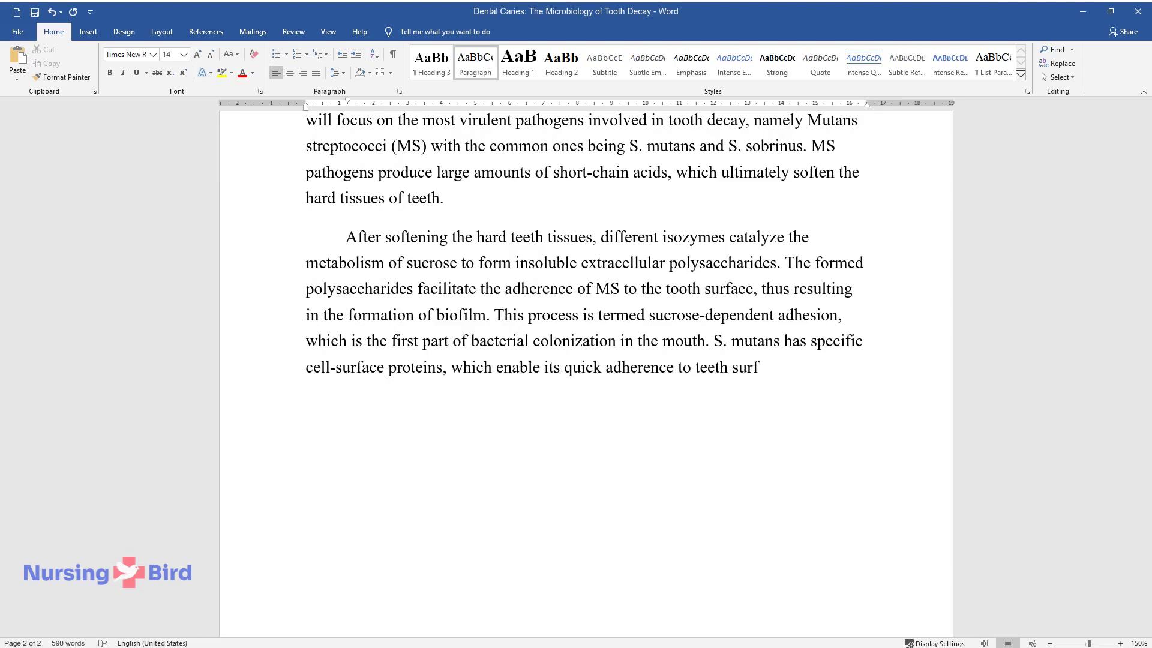
pyautogui.write('aces, and thus it is more virulen')
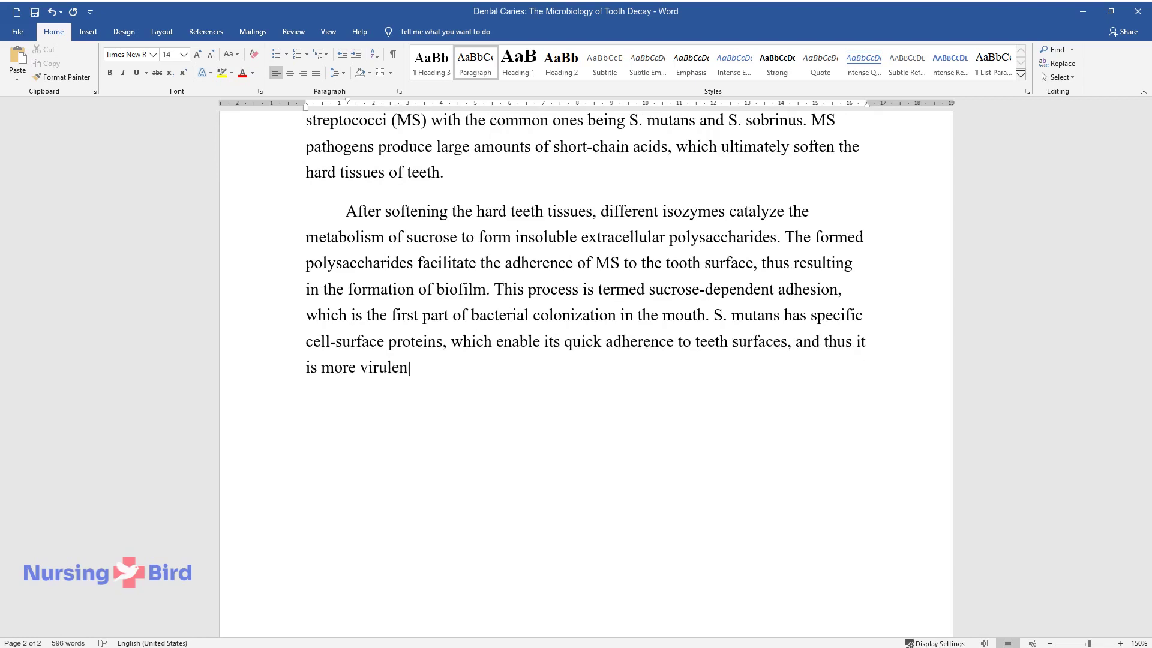
pyautogui.write('t as compared to S. sobrinus whic')
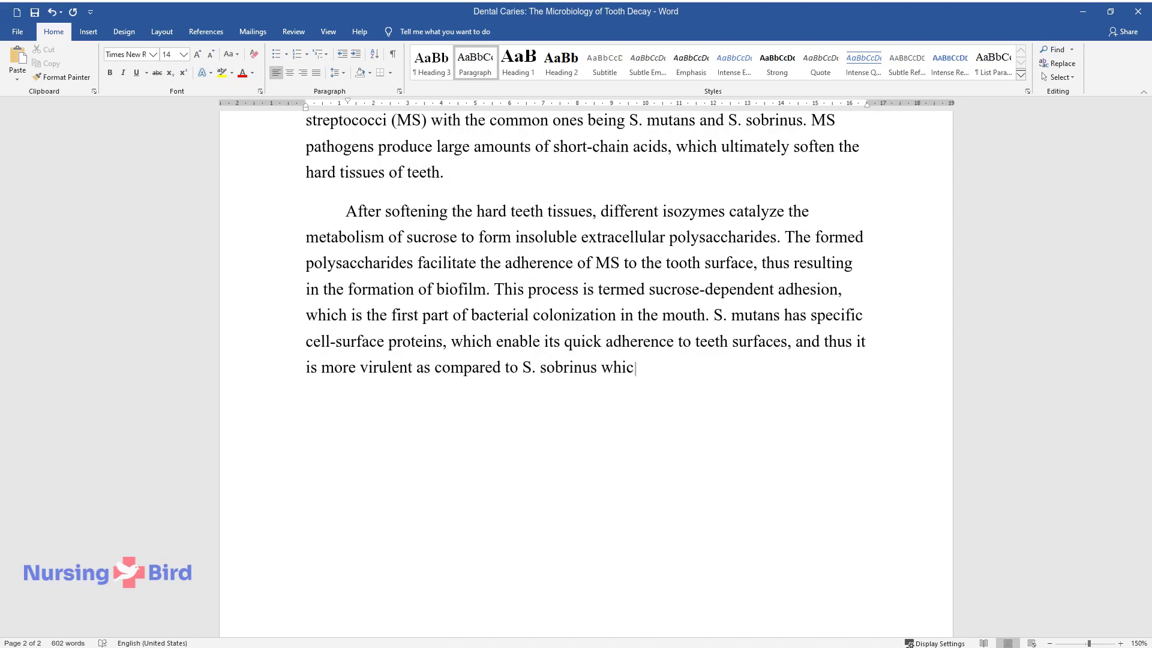
pyautogui.write('h lacks such binding proteins. T')
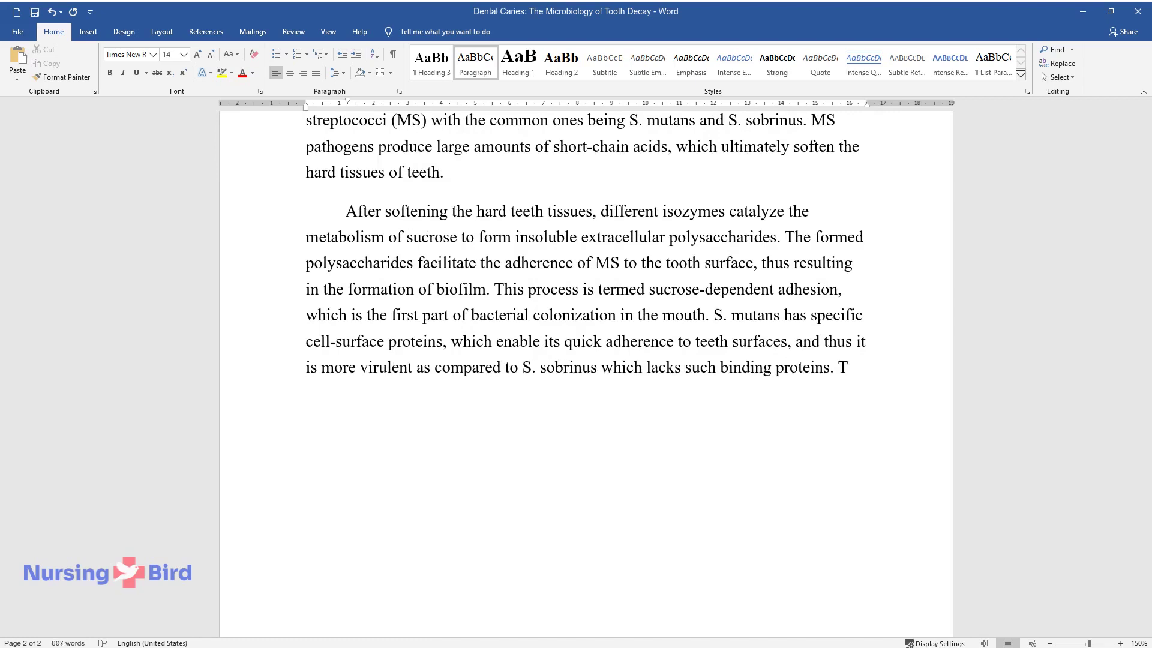
# Write that the two major microbial processes involved in dental caries are adherence and biofilm formation, which underscore the colonization of teeth by bacteria.
pyautogui.write('he two major microbial processes')
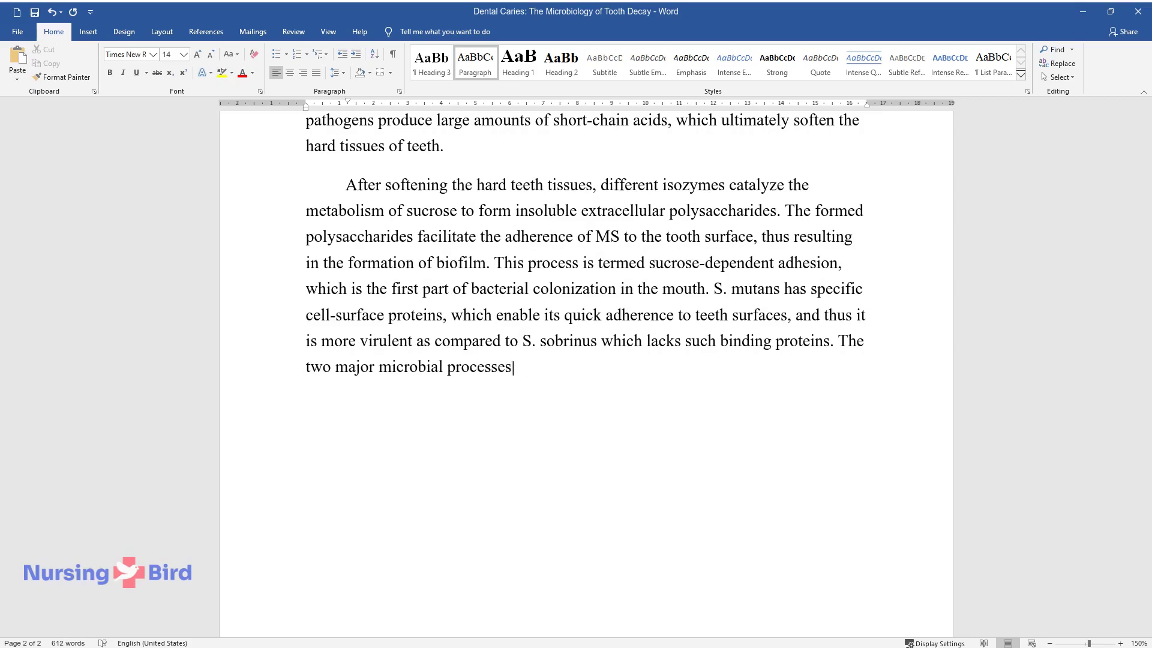
pyautogui.write(' involved in dental caries are a')
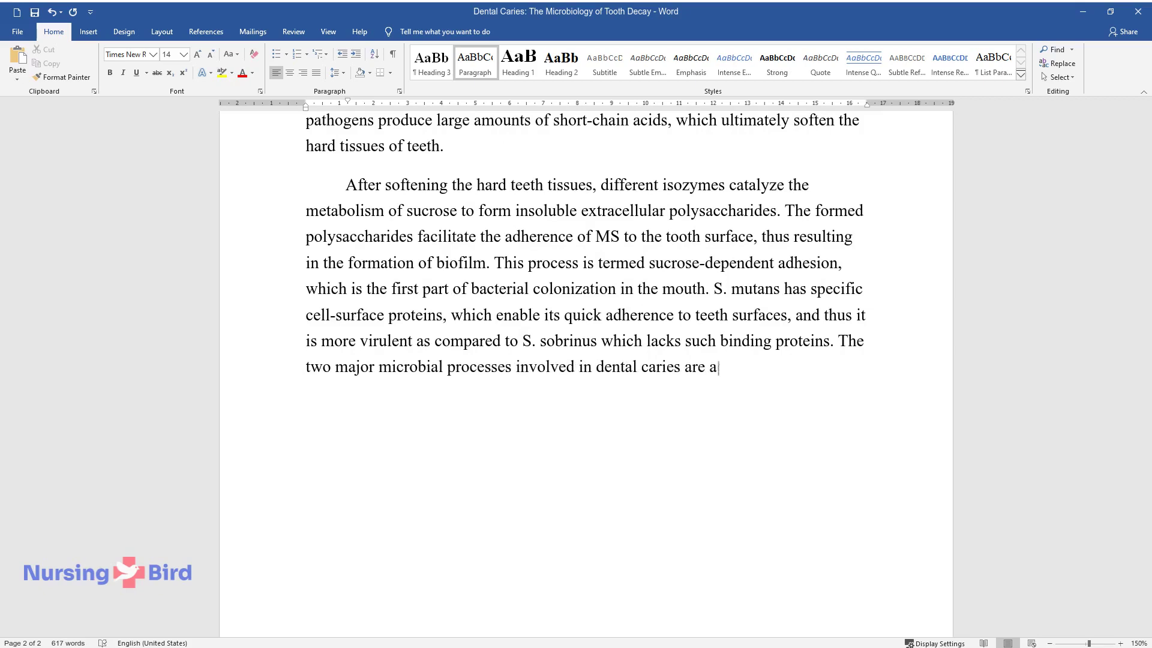
pyautogui.write('dherence and biofilm formation, w')
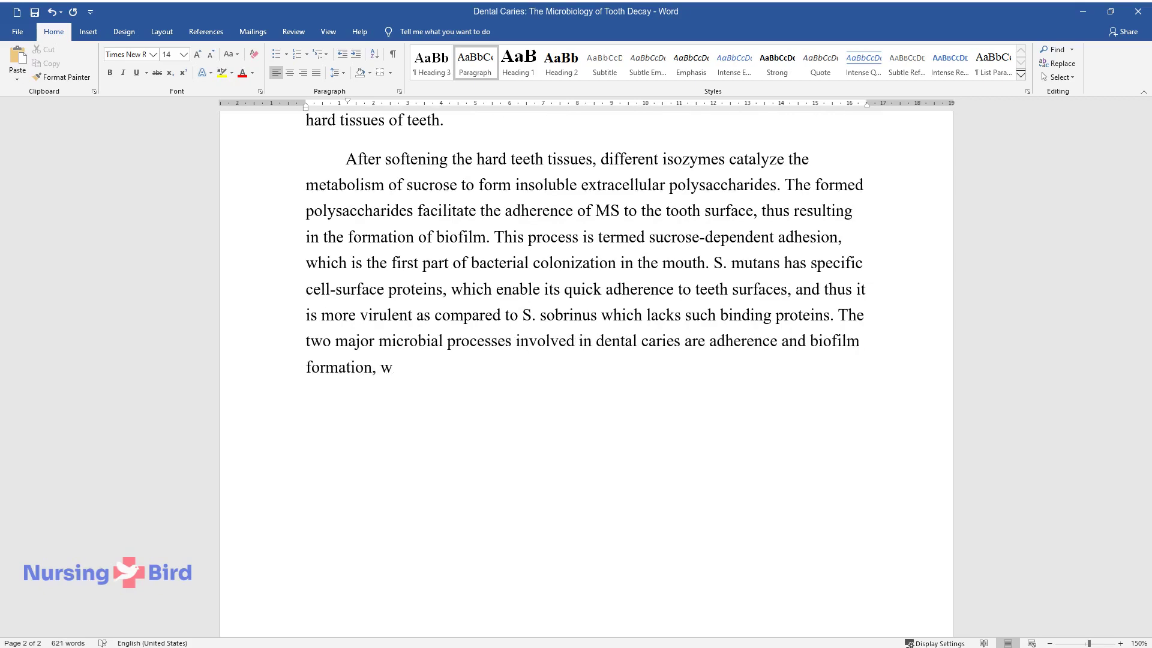
pyautogui.write('hich underscore the colonization')
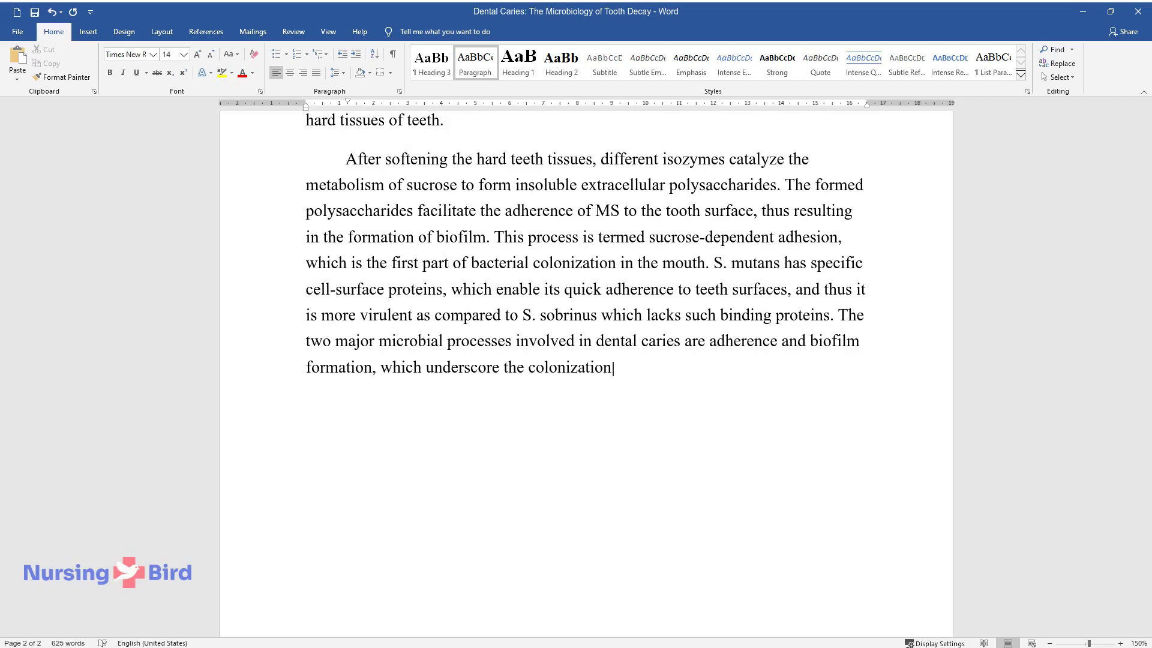
pyautogui.write(' of teeth by bacteria. The prese')
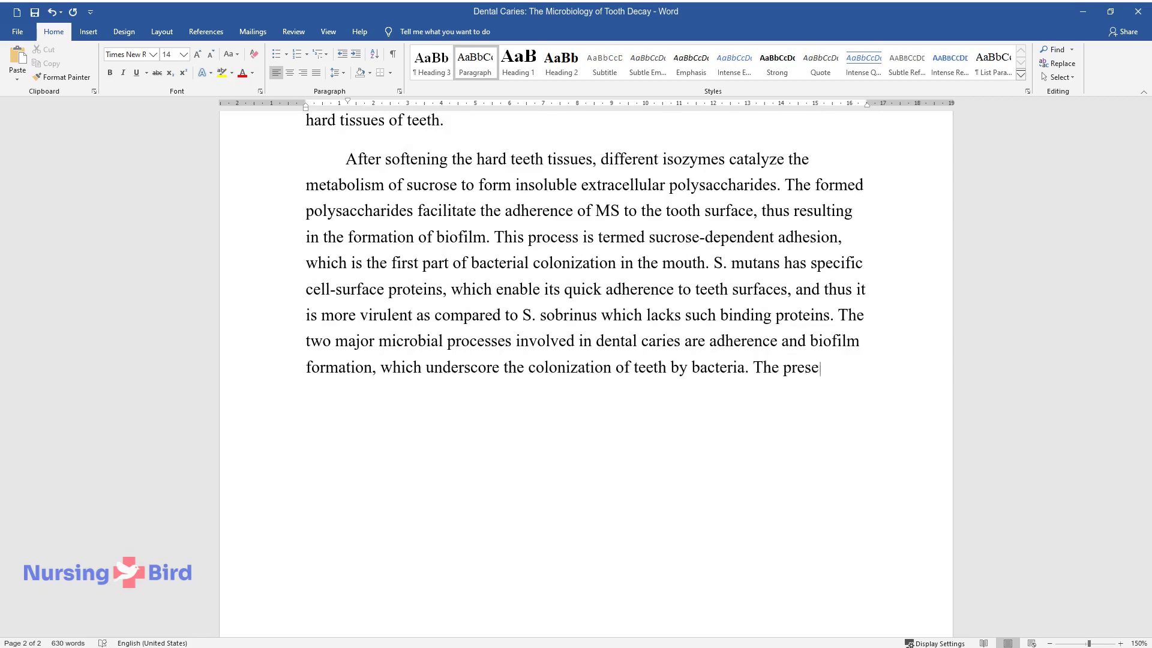
# State that the presence of different sugars and glycosides in the mouth facilitates this process.
pyautogui.write('nce of different sugars and glyc')
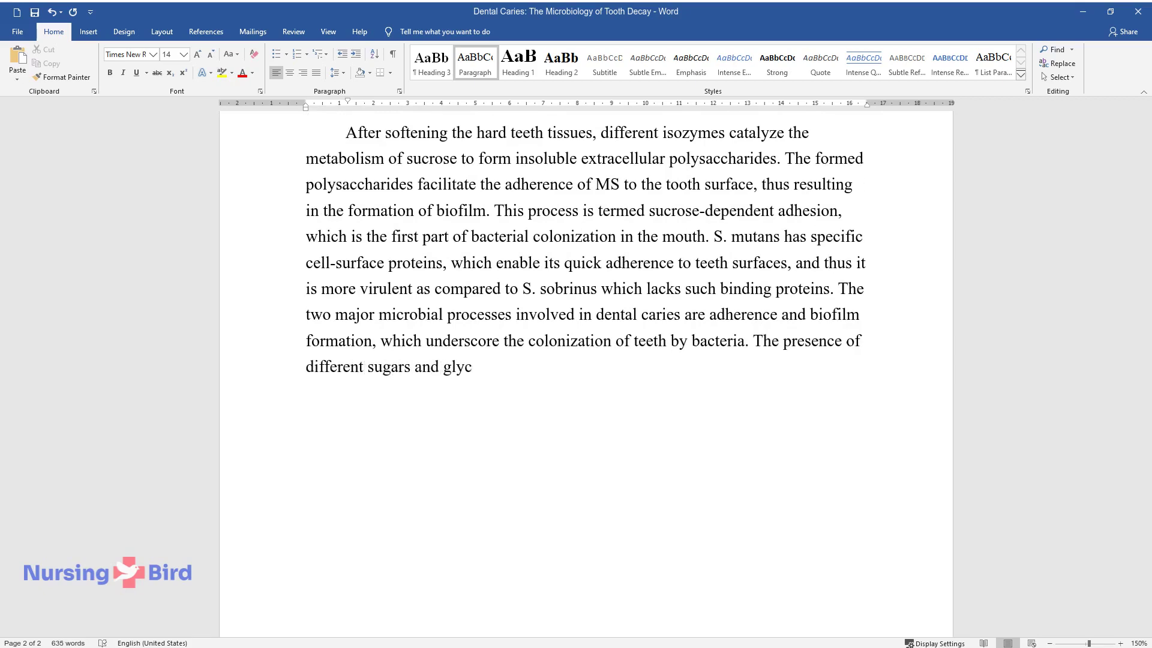
pyautogui.write('osides in the mouth facilitates t')
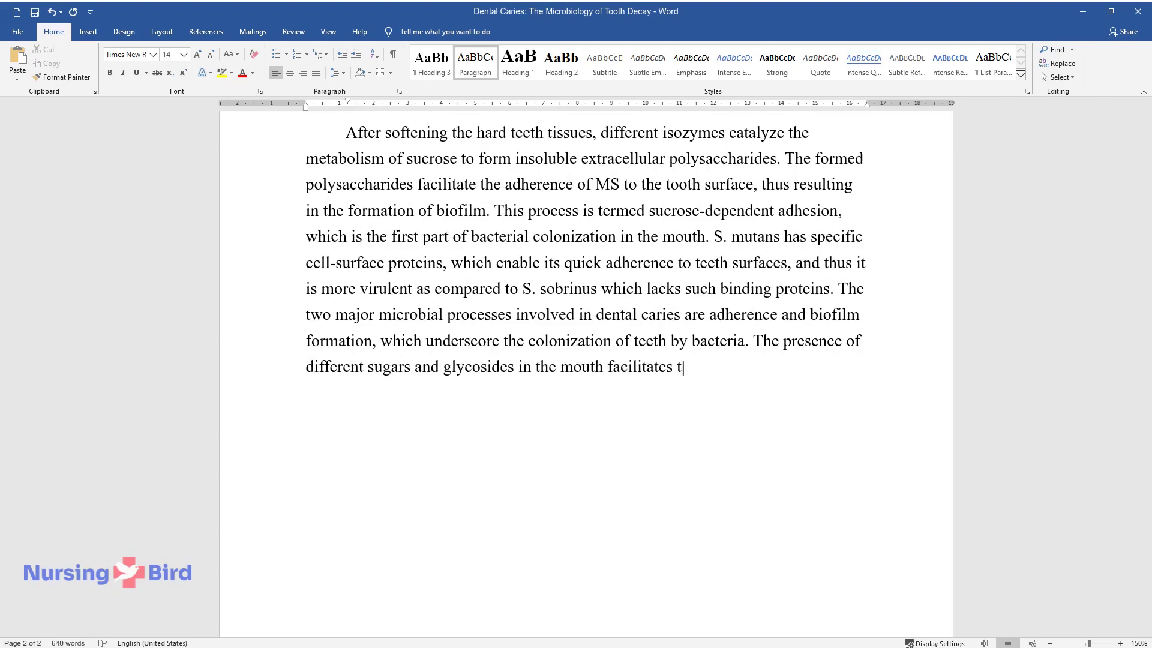
pyautogui.write('his process. The adhesion proces')
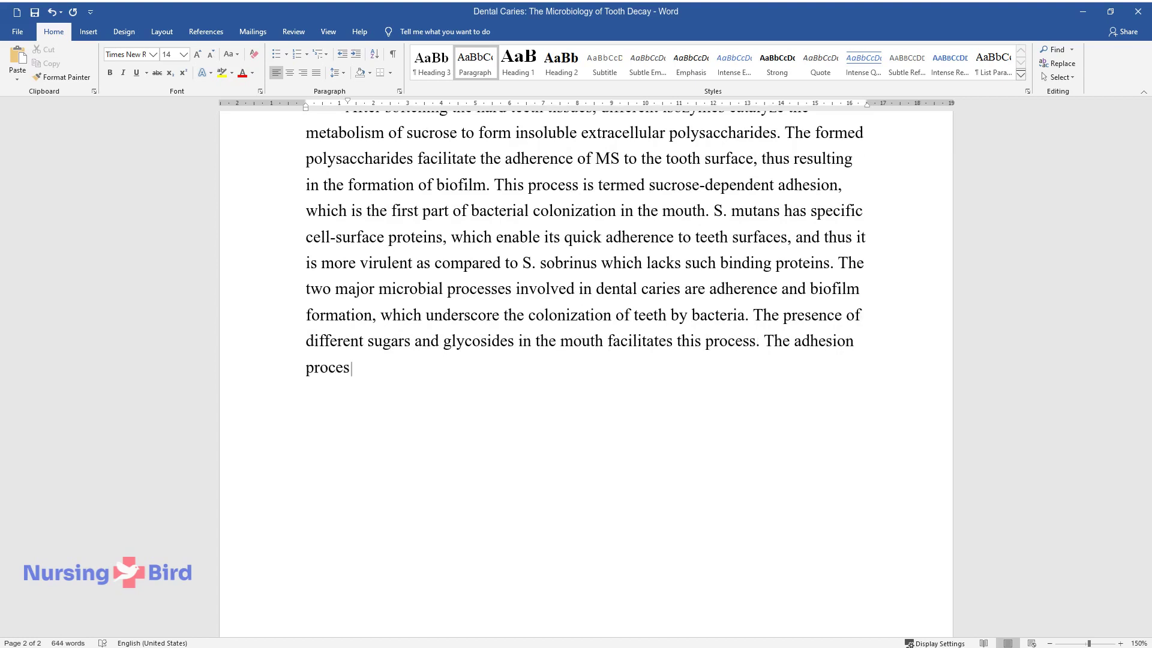
# Write that the adhesion process occurs through sucrose-dependent and sucrose-independent mechanisms.
pyautogui.write('s occurs through sucrose-depende')
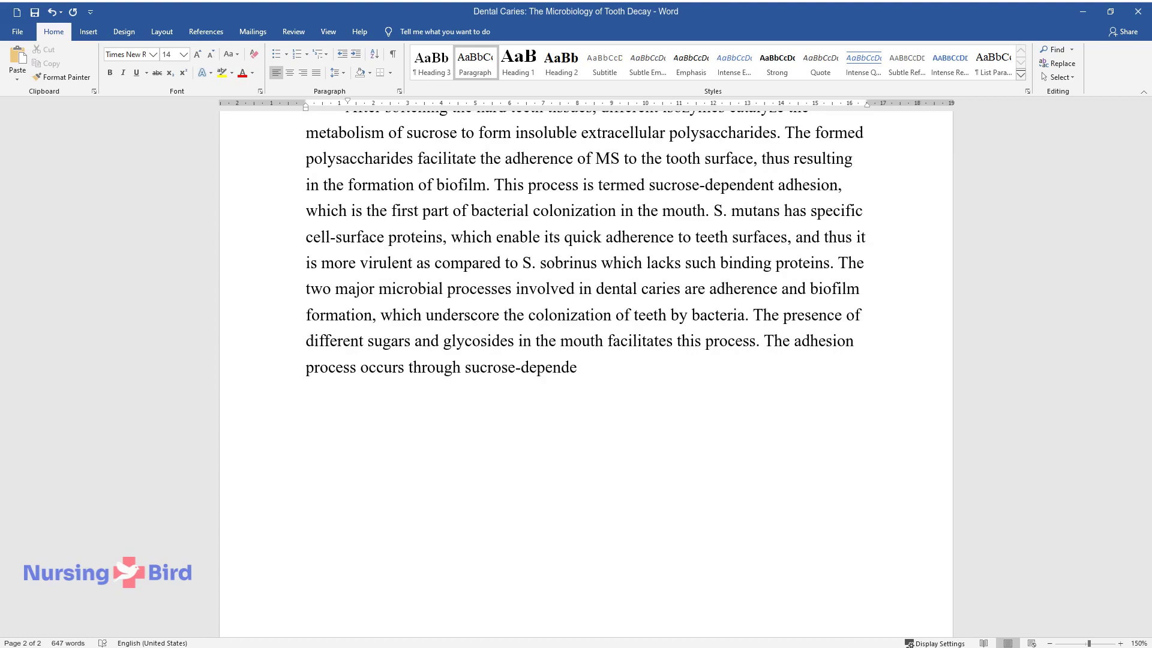
pyautogui.write('nt and sucrose-independent mecha')
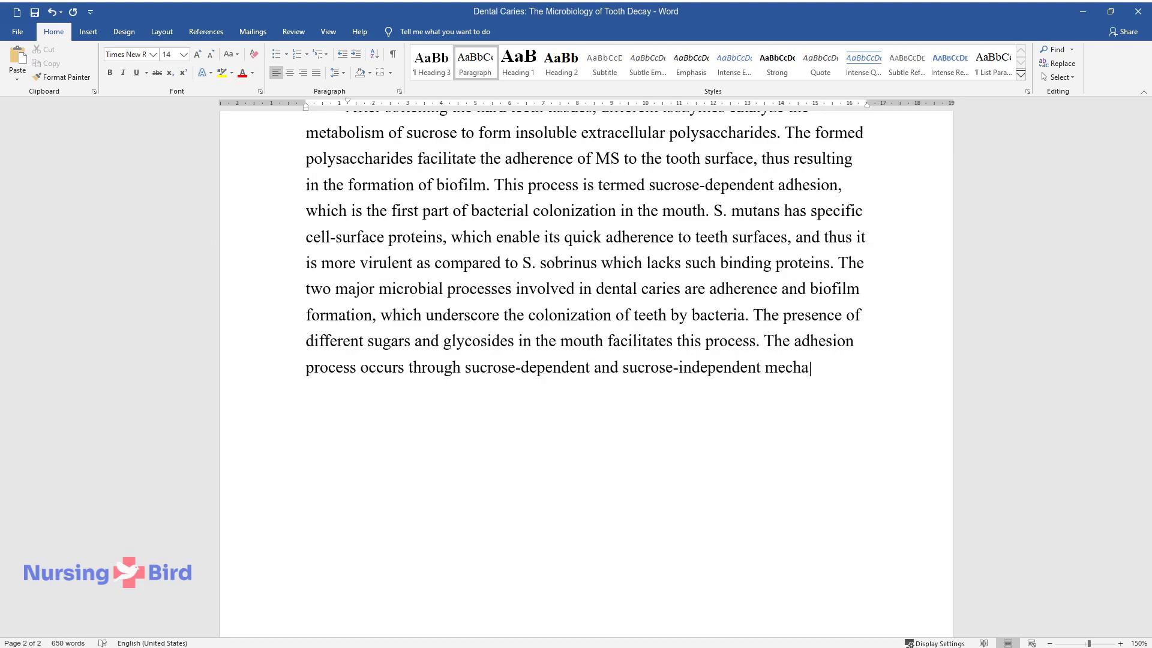
pyautogui.write('nisms. In sucrose-dependent adhes')
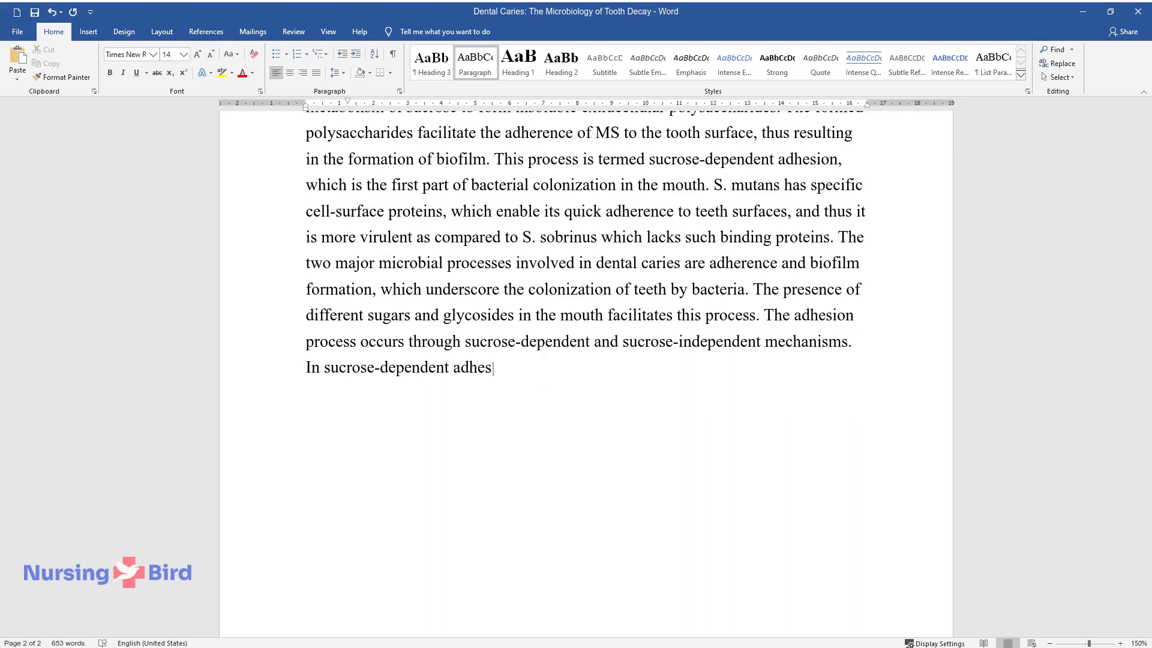
# Explain that in sucrose-dependent adhesion, sucrose is metabolized into polysaccharides, which aid in the adhesion process.
pyautogui.write('ion, sucrose is metabolized into')
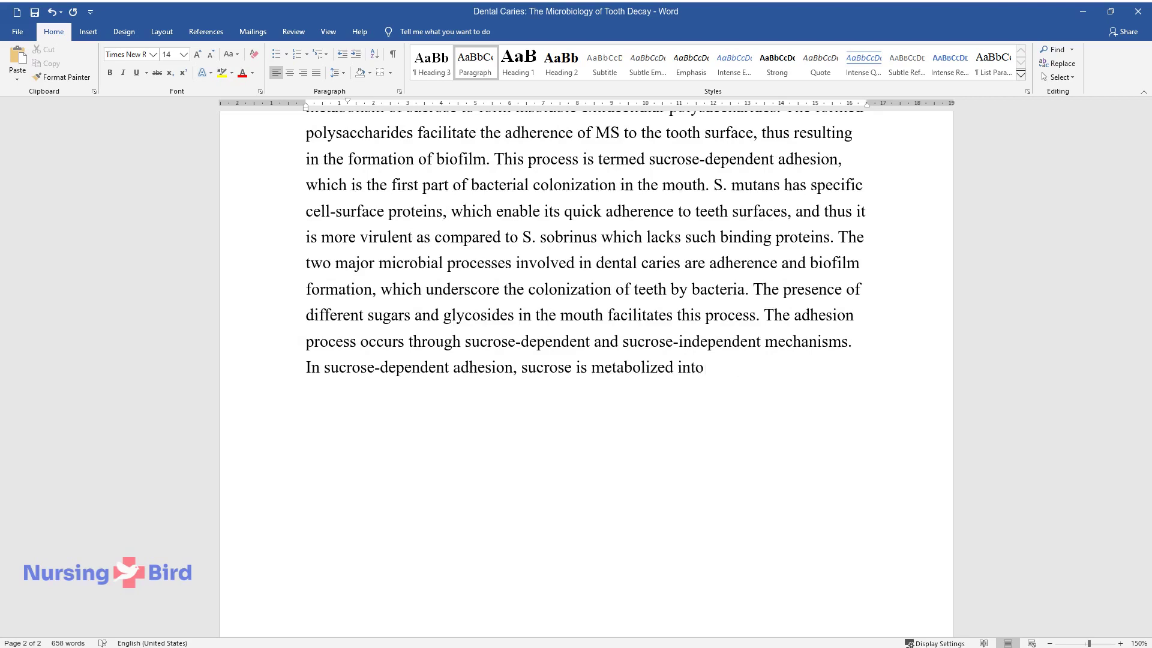
pyautogui.write(' polysaccharides, which ')
pyautogui.write('aid in ')
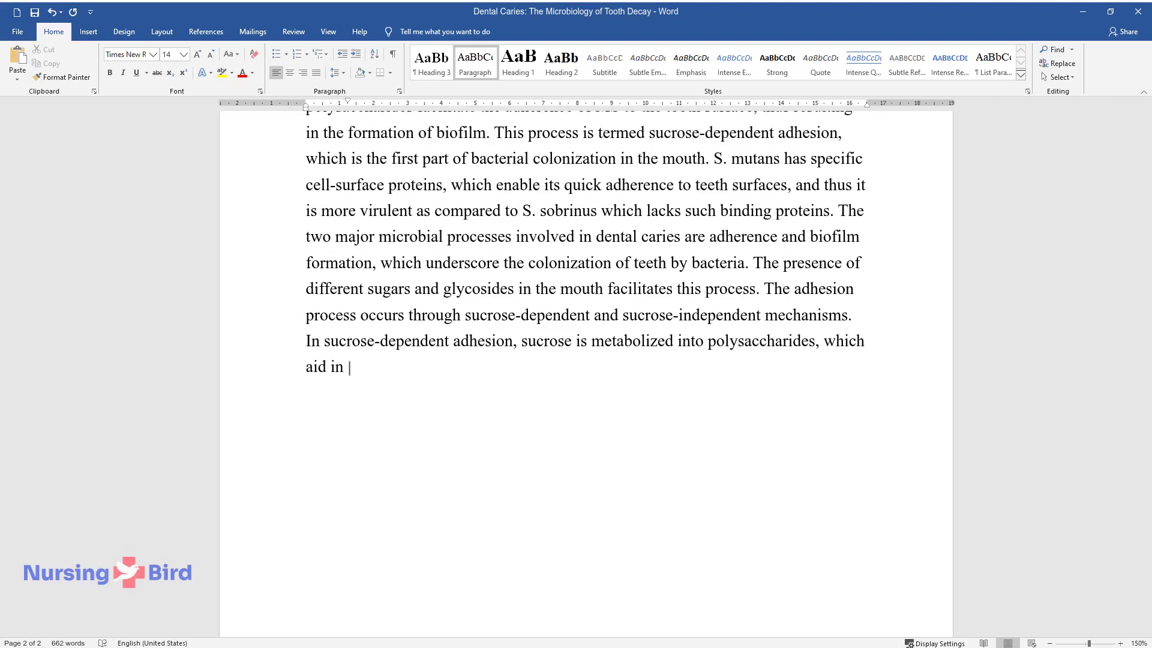
pyautogui.write('the adhesion process.')
# Start a new paragraph stating that, on the other hand, sucrose-independent adhesion occurs when components in saliva initiate the attachment process.
pyautogui.press('Return')
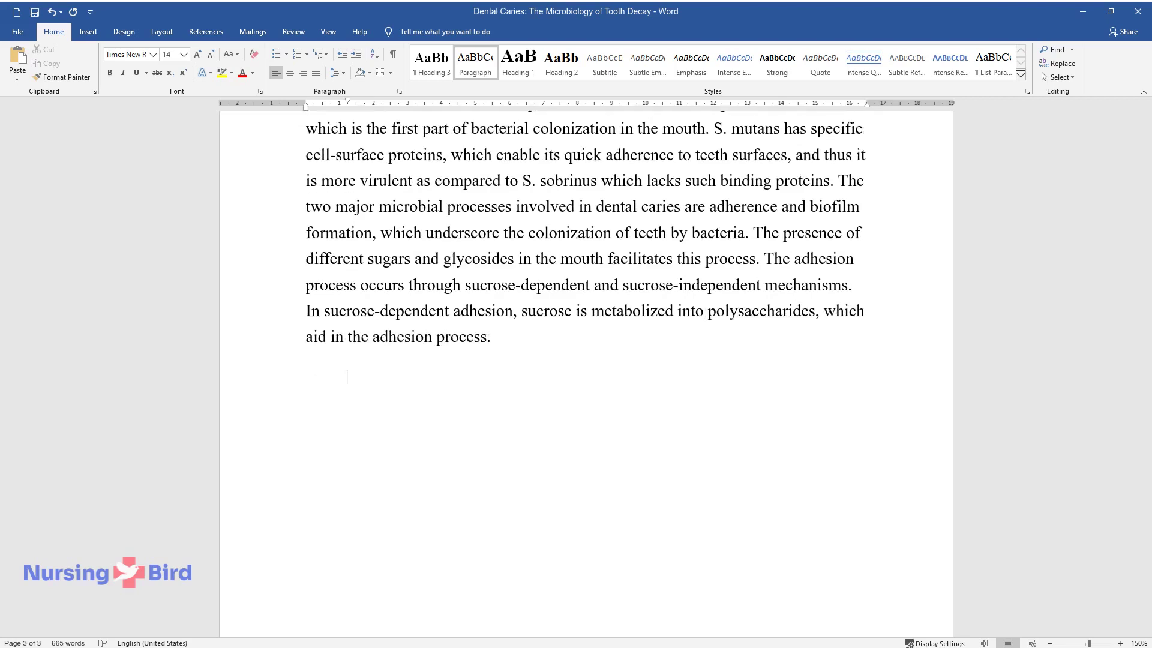
pyautogui.write('On the other hand, sucrose-i')
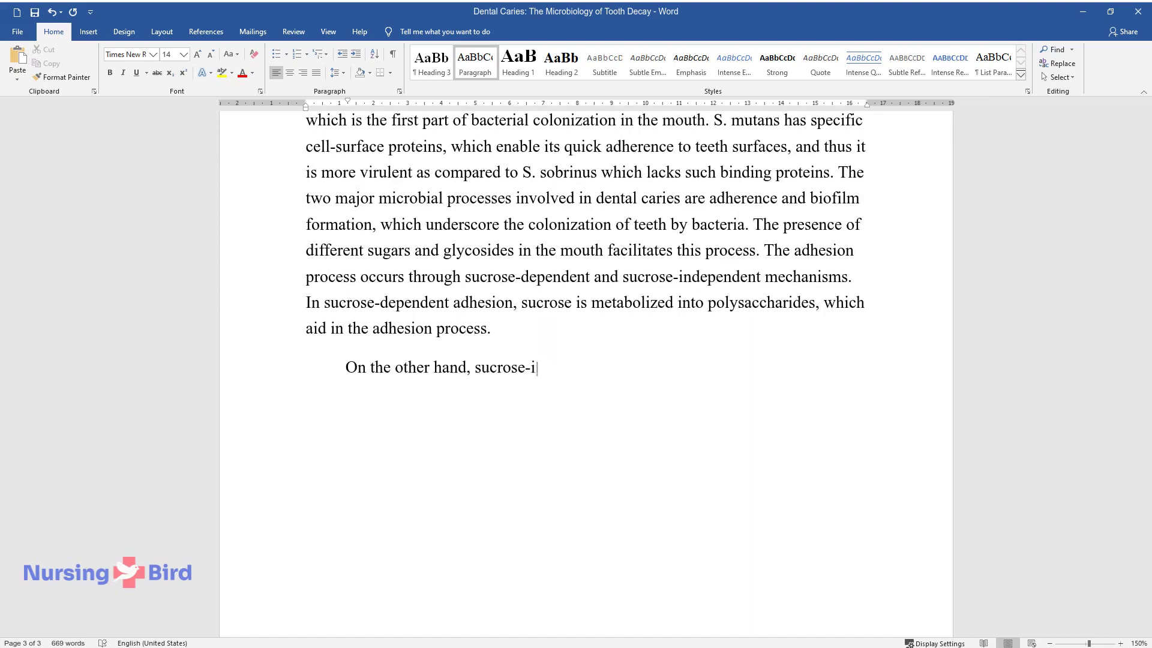
pyautogui.write('ndependent adhesion occurs when ')
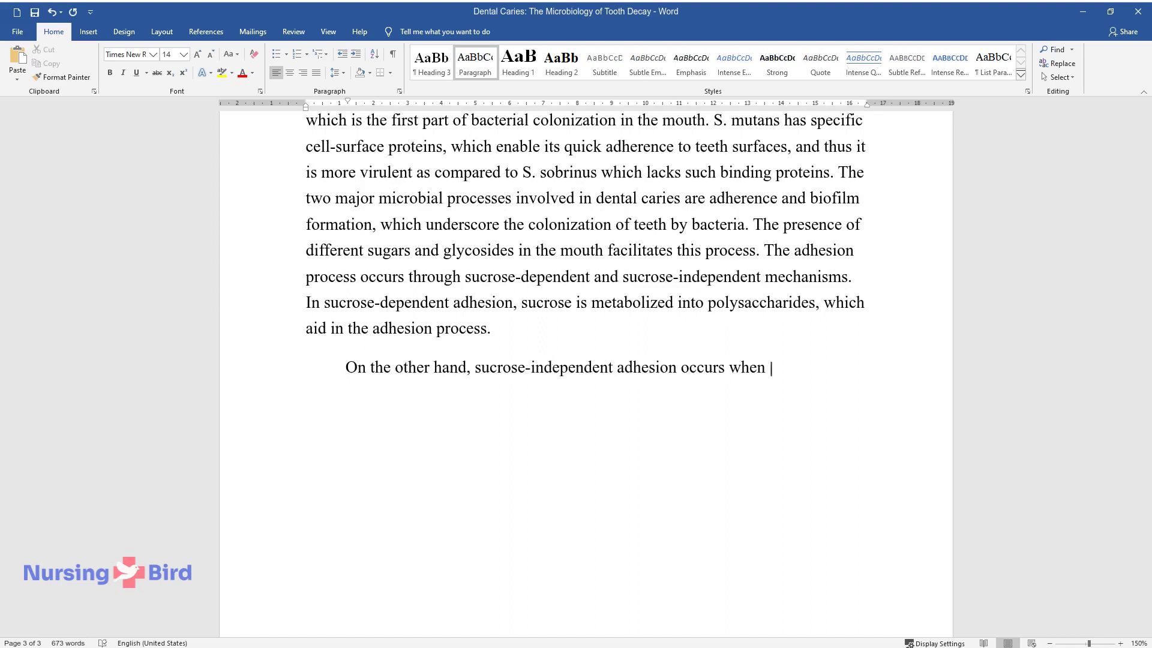
pyautogui.write('components in saliva initiate the')
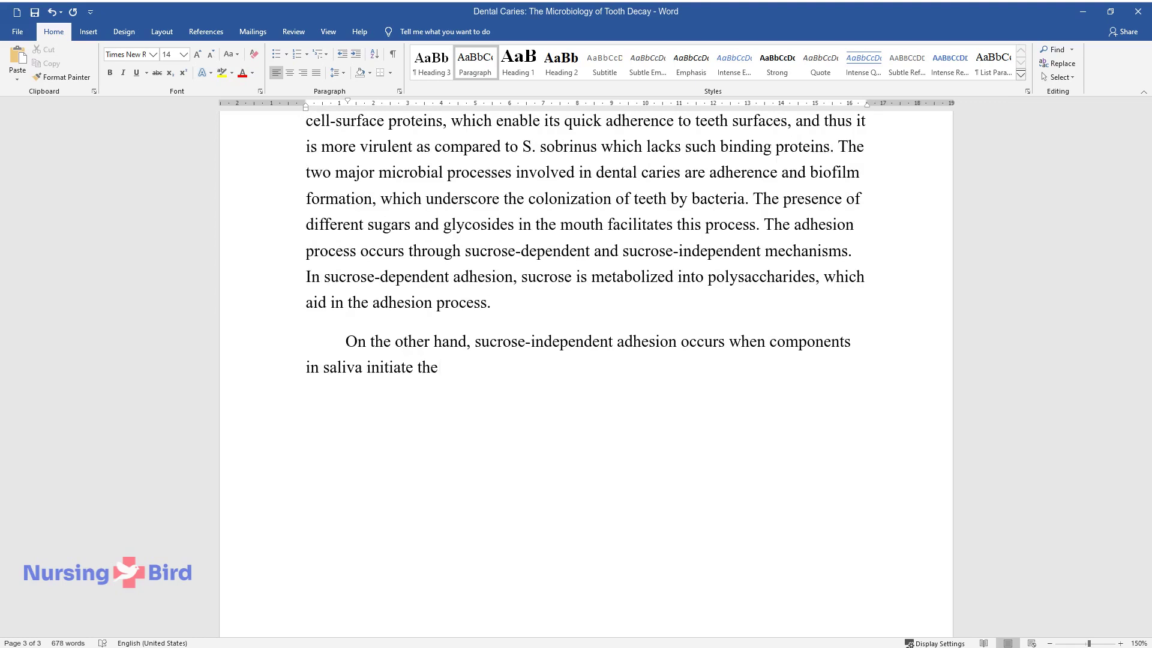
pyautogui.write(' attachment process. Normally, v')
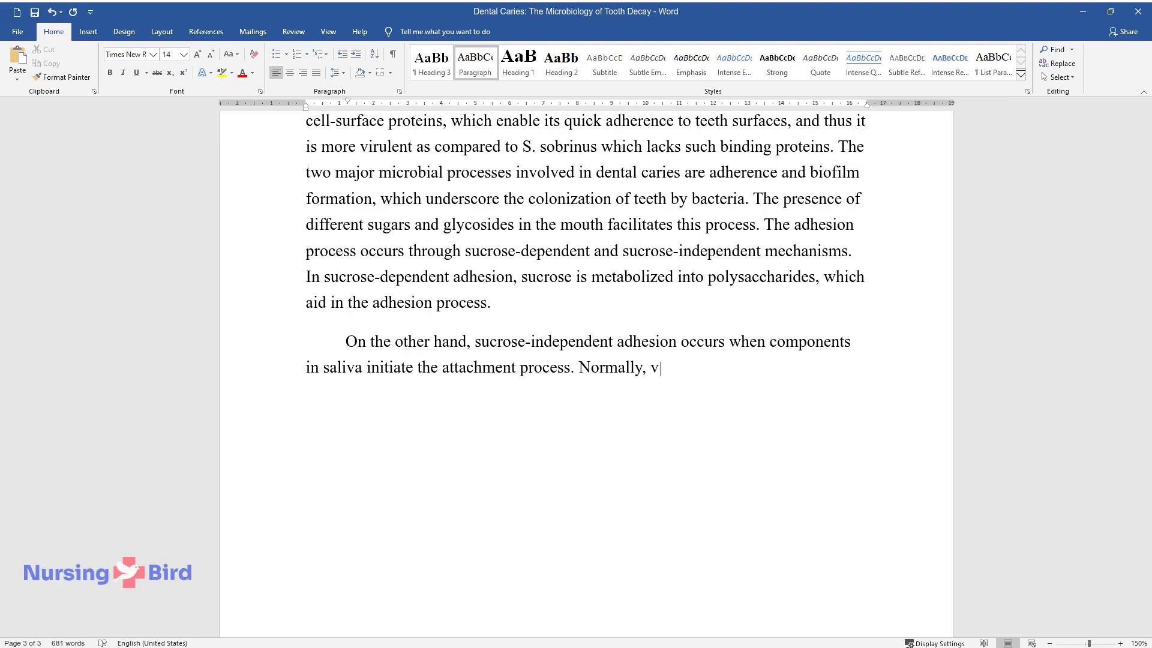
# Write that normally, vicious saliva facilitates the protection of teeth by ensuring the presence of carbohydrates in the mouth, which act as antibacterial agents by neutralizing acids after ingestion.
pyautogui.write('icious saliva facilitates the pr')
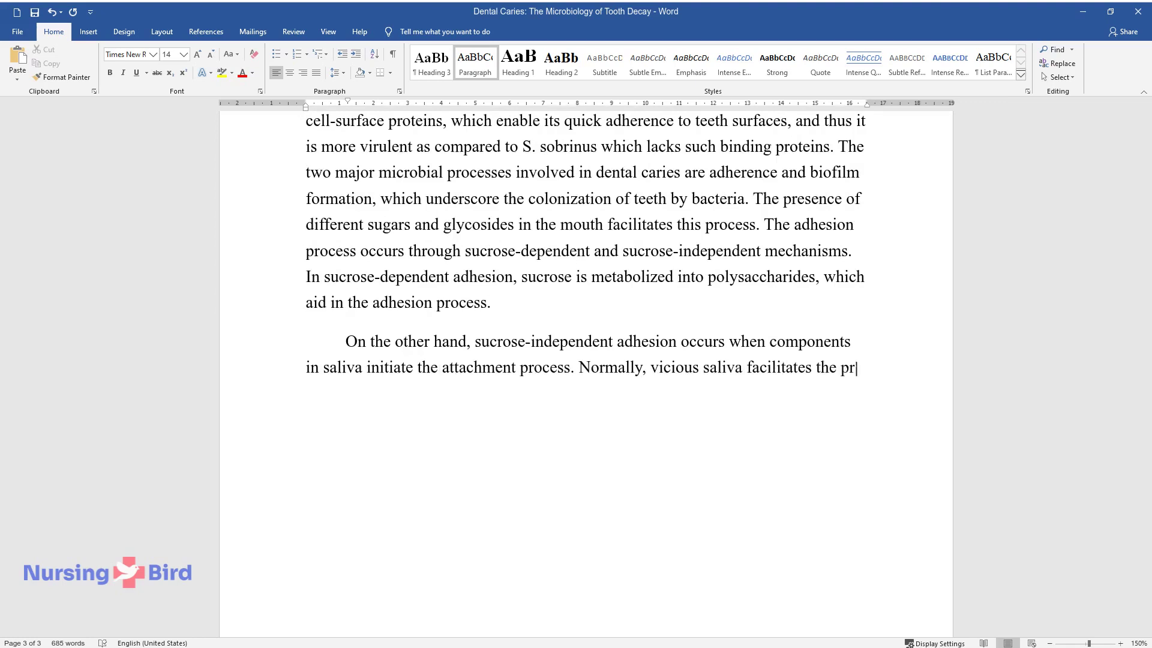
pyautogui.write('otection of teeth by ensuring th')
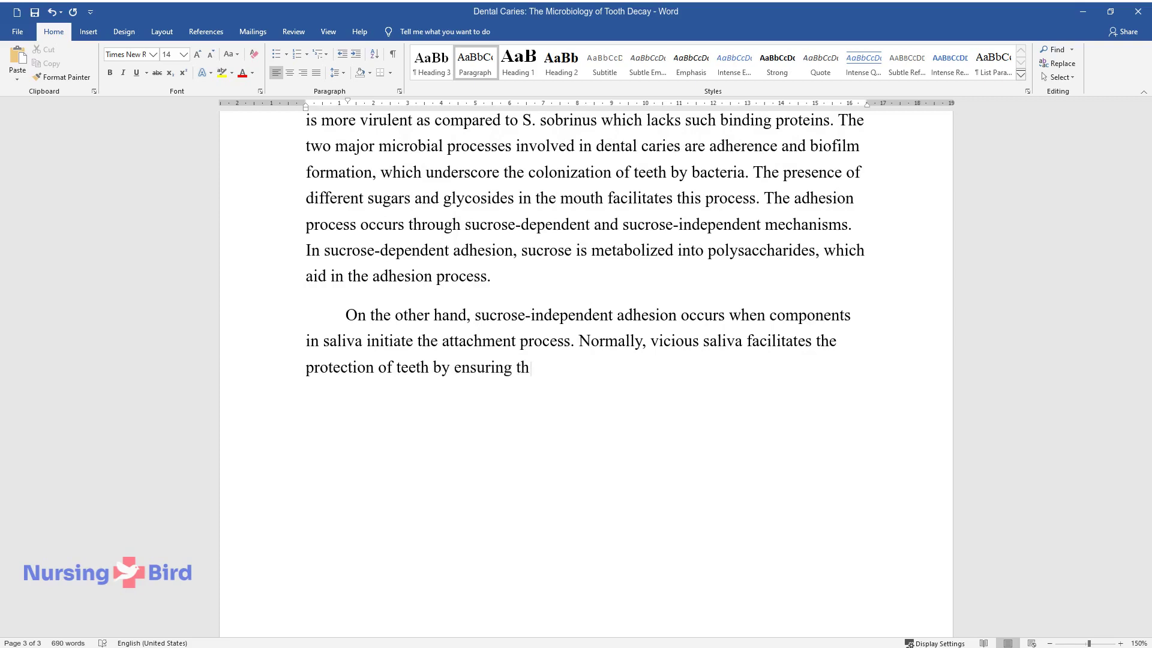
pyautogui.write('e presence of carbohydrates in th')
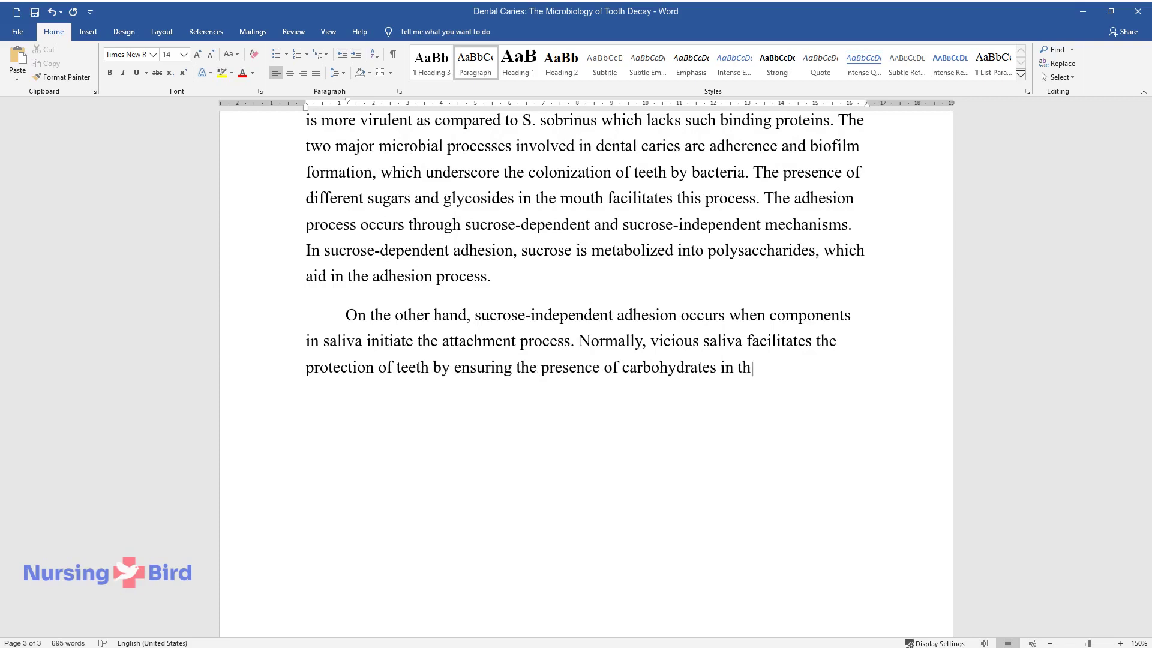
pyautogui.write('e mouth, which act as antibacter')
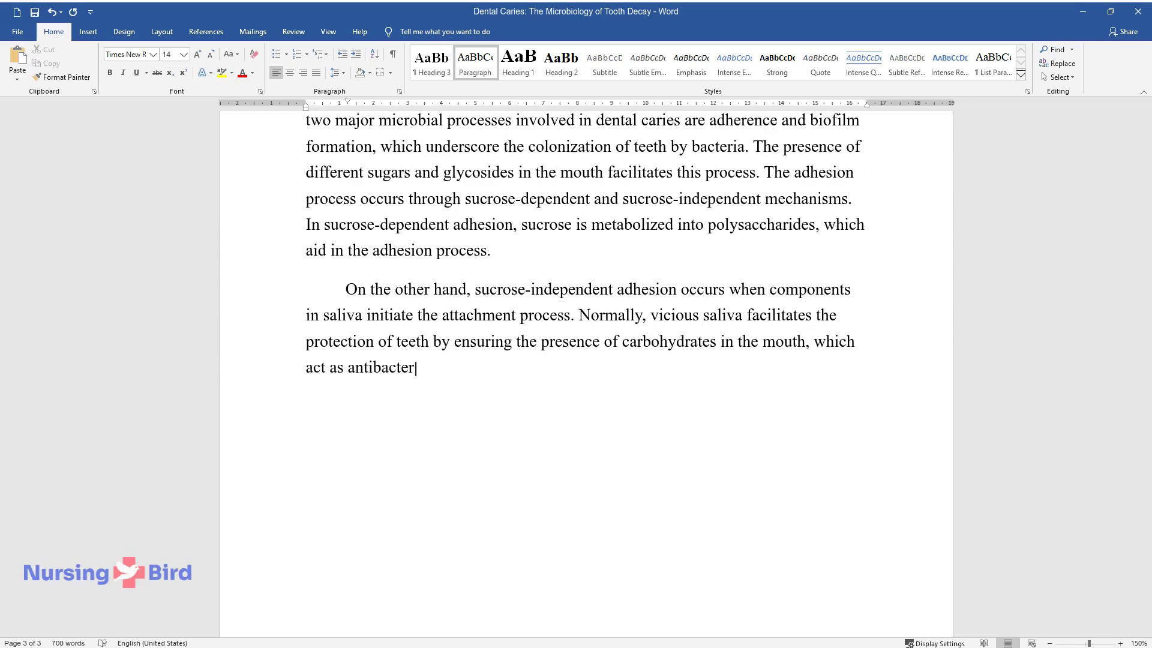
pyautogui.write('ial agents by neutralizing acids')
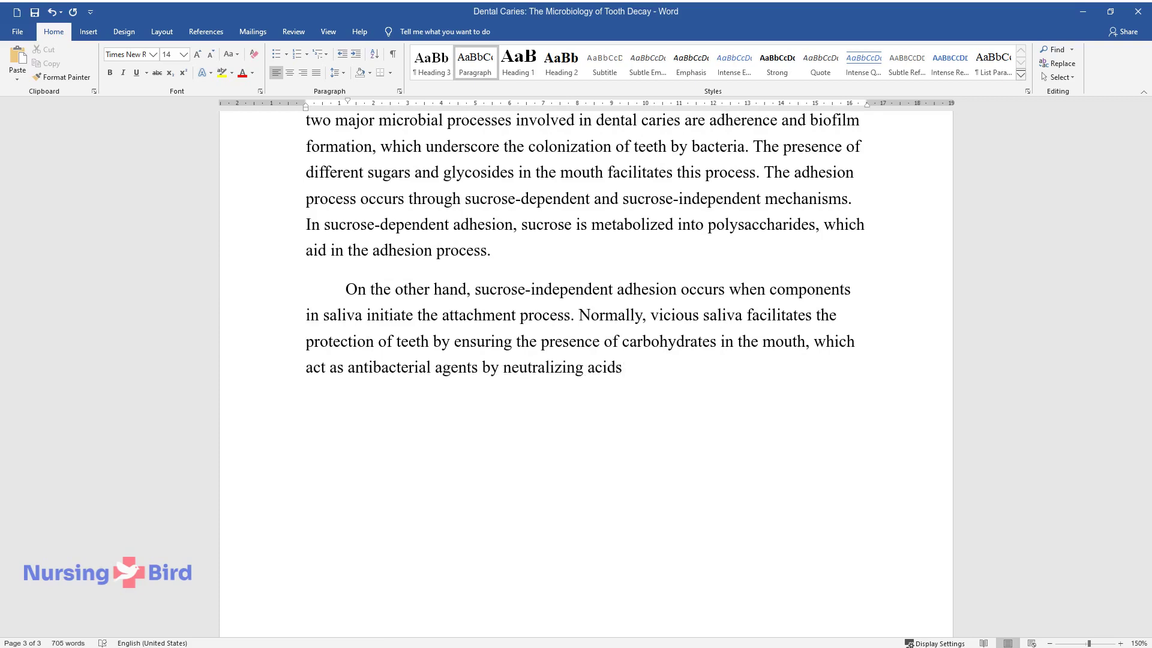
pyautogui.write(' after ingestion. Therefore, low')
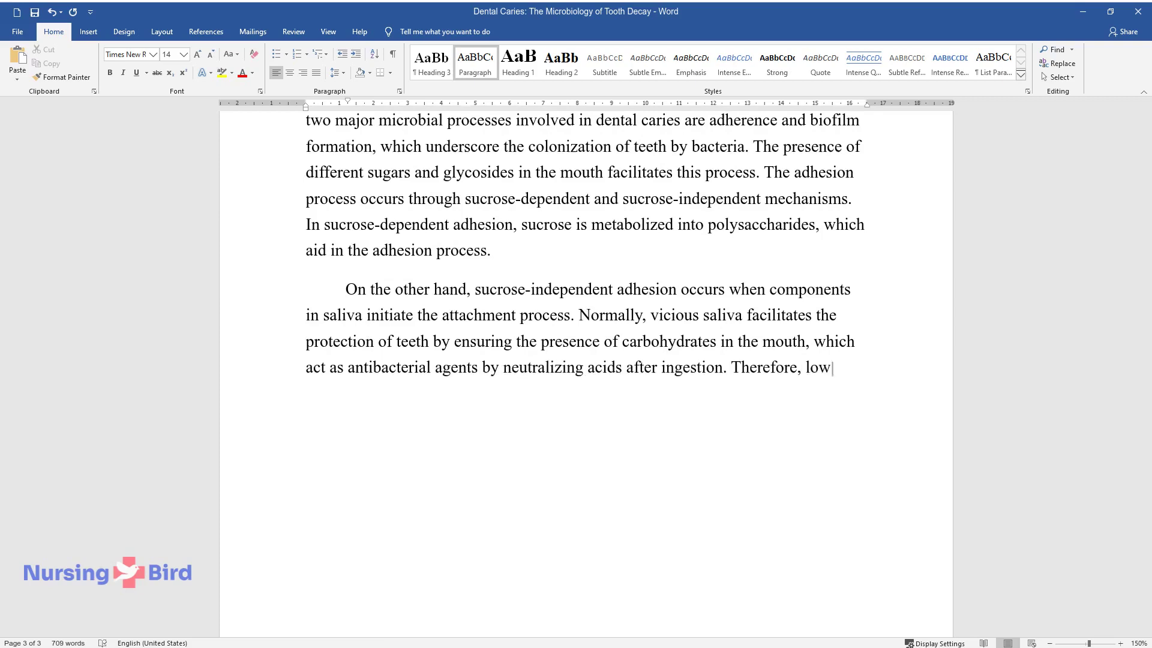
# Conclude that, therefore, low production of saliva reduces this protective effect, and the bacterial adhesion process is expedited.
pyautogui.write(' production of saliva reduces thi')
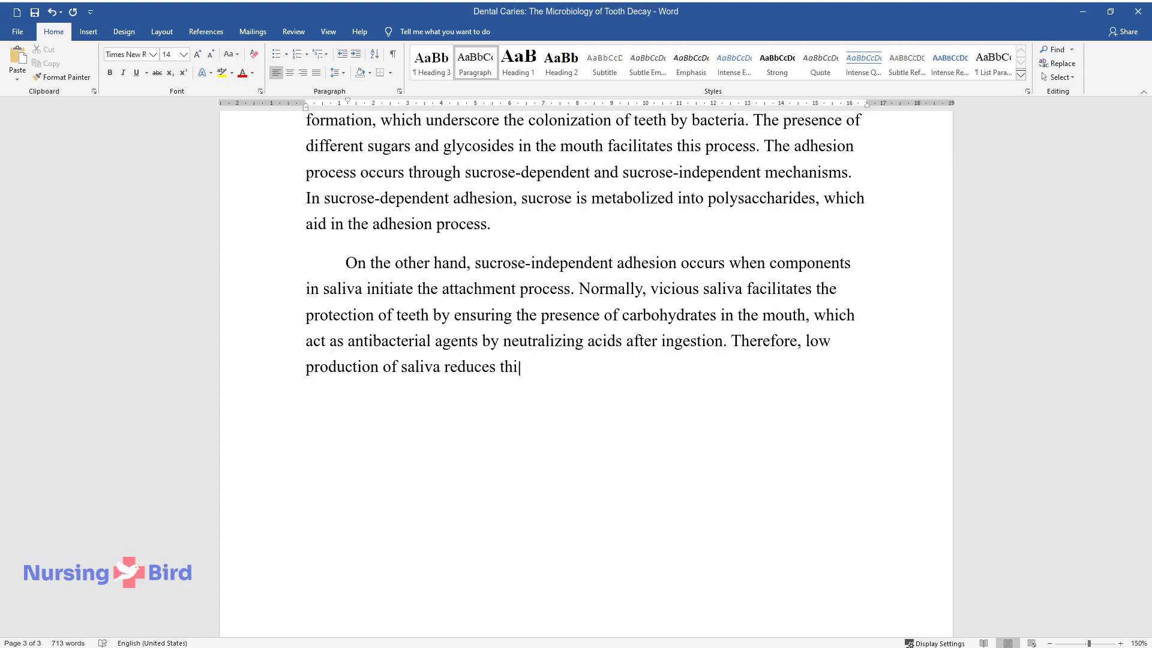
pyautogui.write('s protective effect, and the bac')
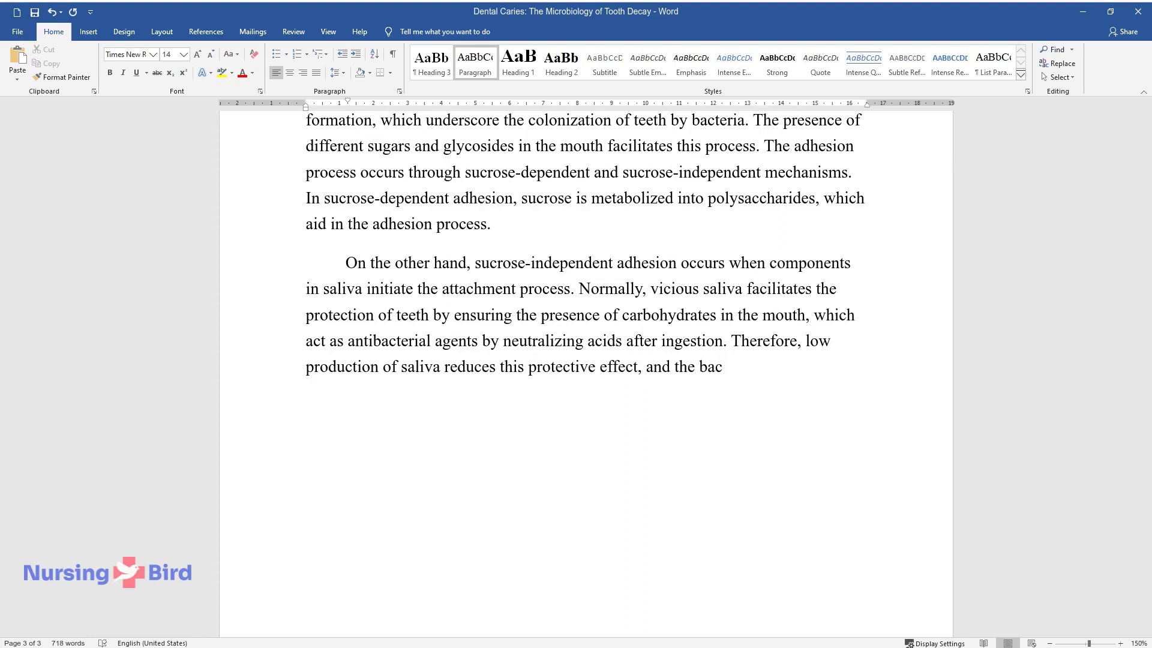
pyautogui.write('terial adhesion process is exped')
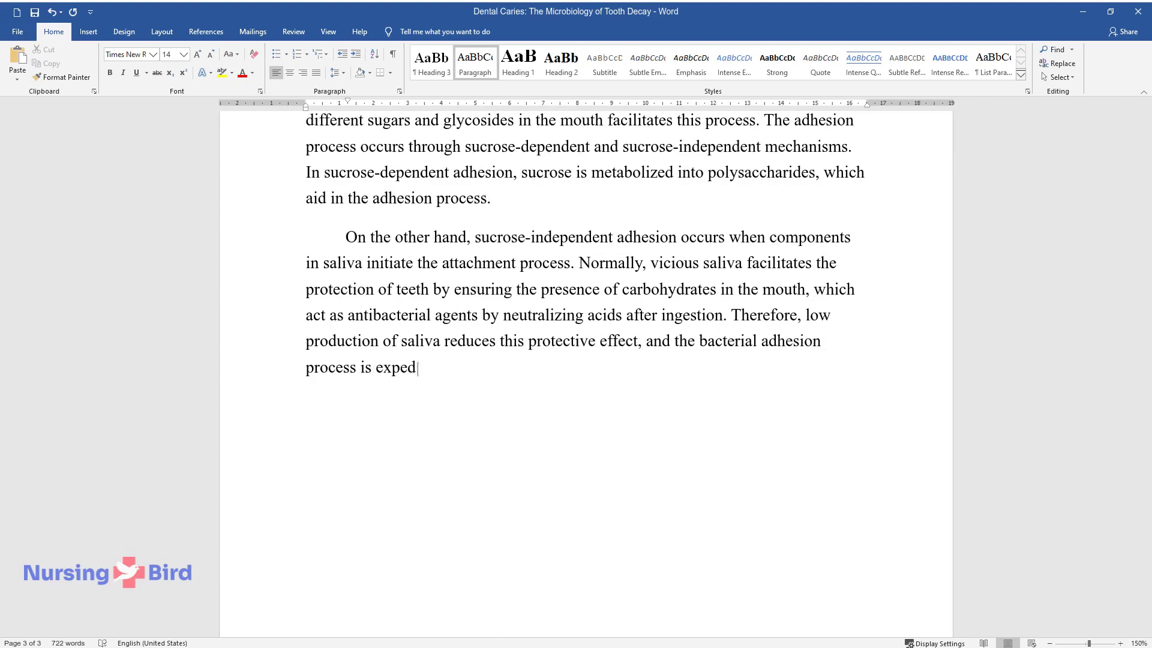
pyautogui.write('ited. Biofilm formation occurs i')
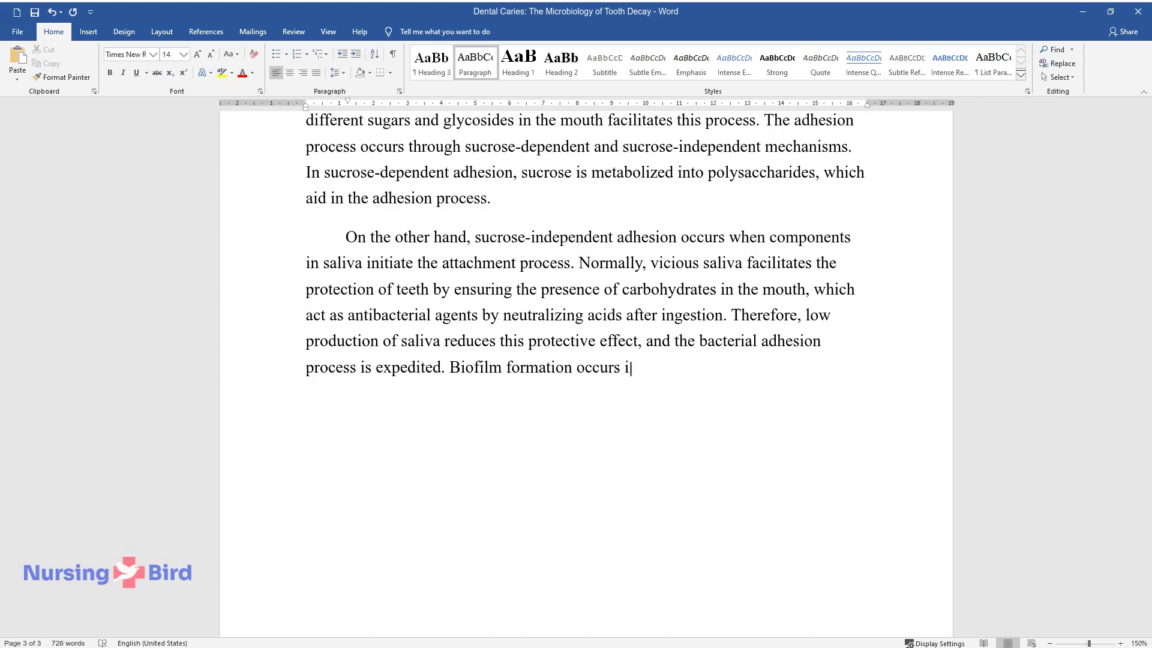
# Write that biofilm formation occurs in a series of stages including association, adhesion, proliferation, the creation of micro-colonies, and maturation.
pyautogui.write('n a series of stages including a')
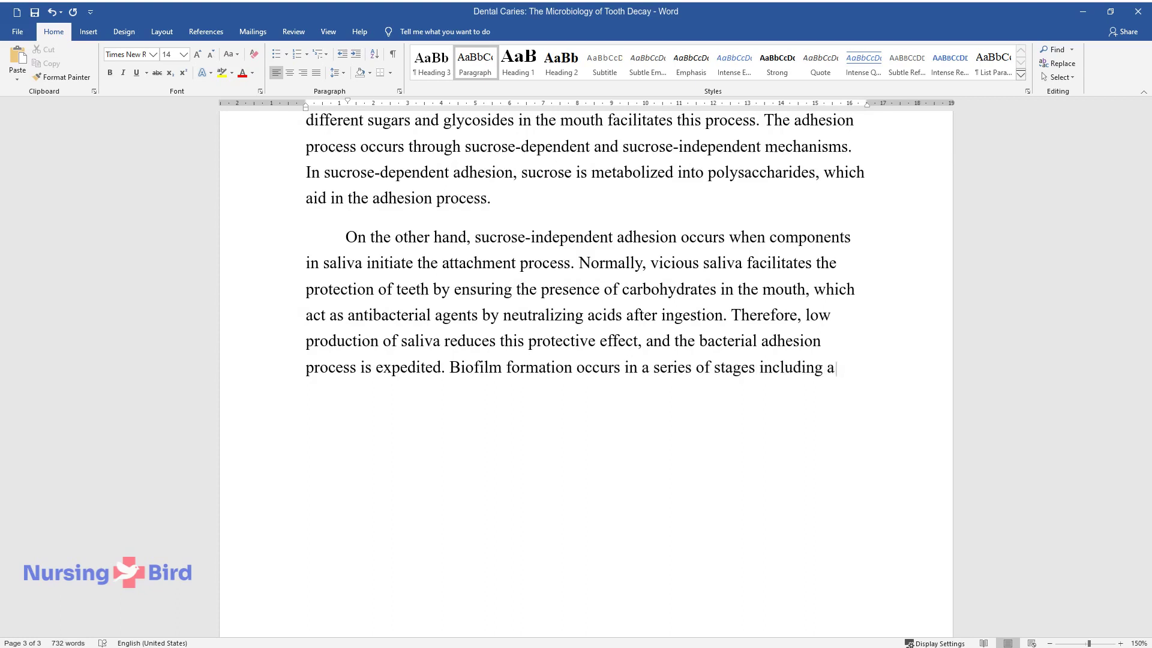
pyautogui.write('ssociation, adhesion, proliferat')
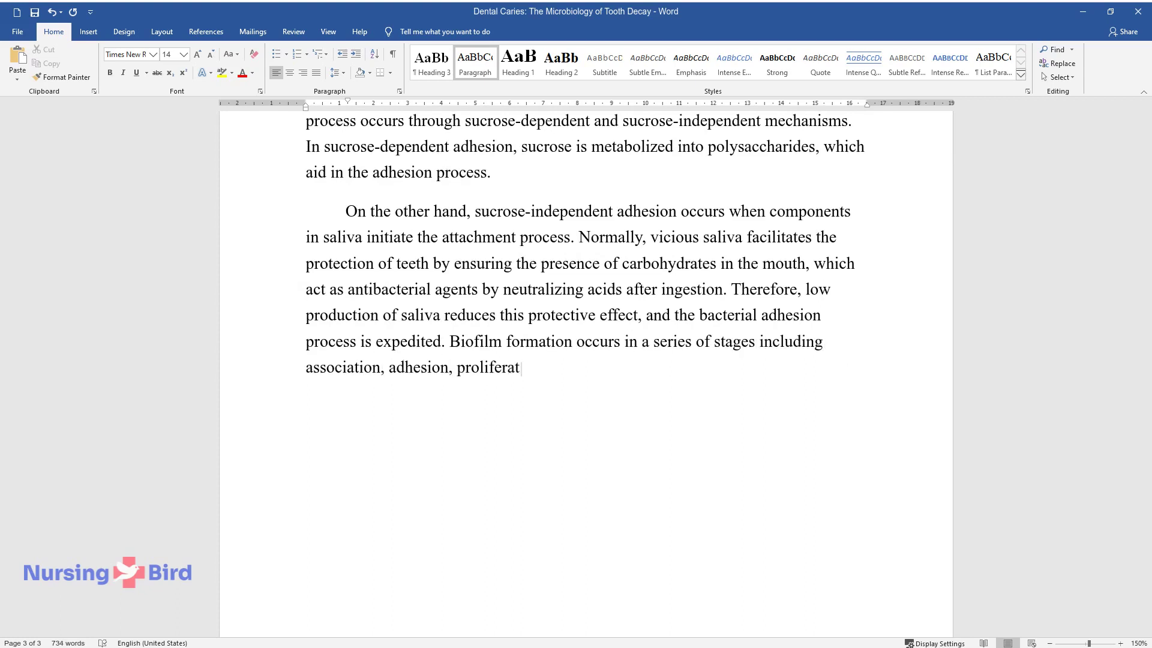
pyautogui.write('ion, the creation of micro-coloni')
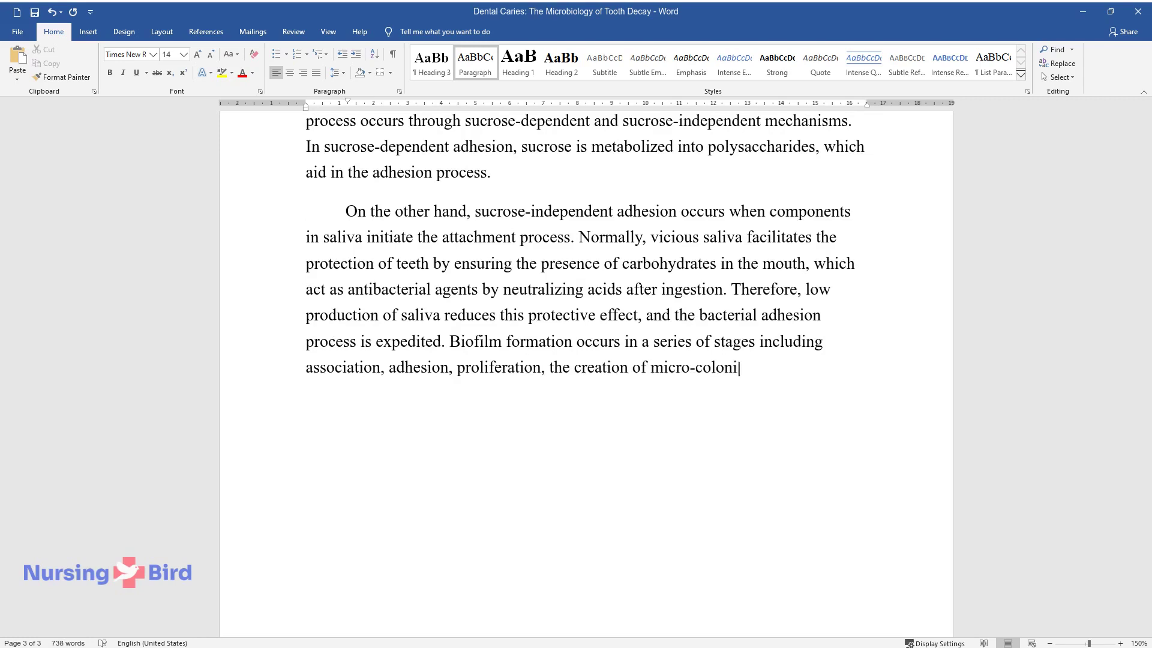
pyautogui.write('es, and maturation. During assoc')
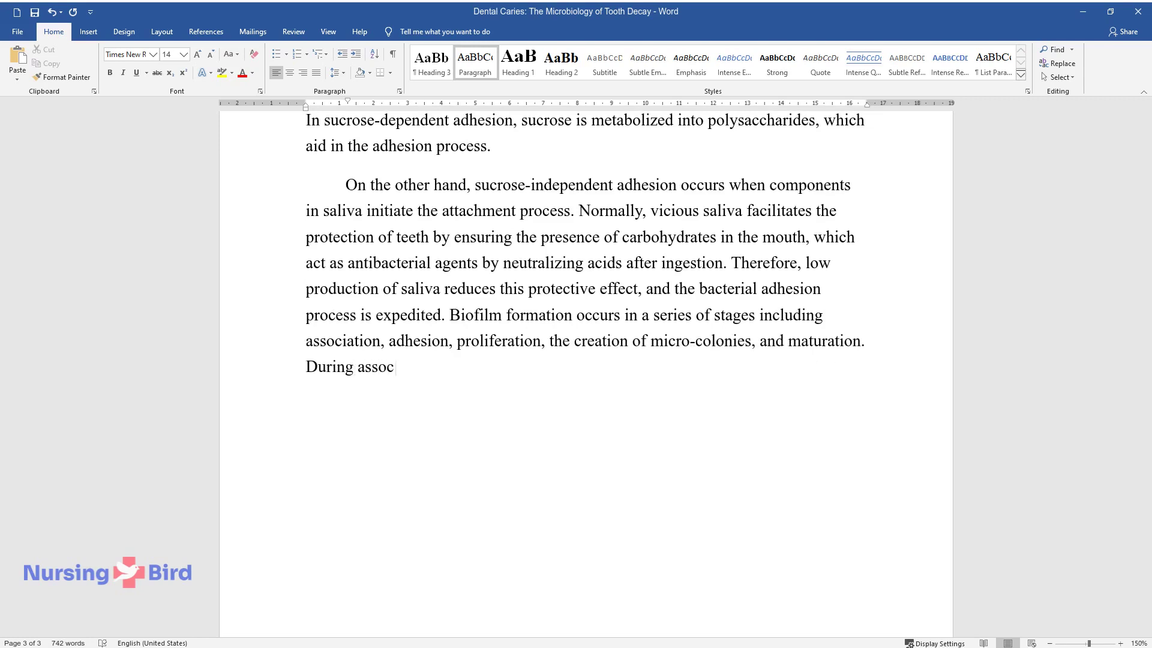
# Write that during association, bacterial attachment surfaces on teeth are created through the formation of a dental pellicle.
pyautogui.write('iation, bacterial attachment surf')
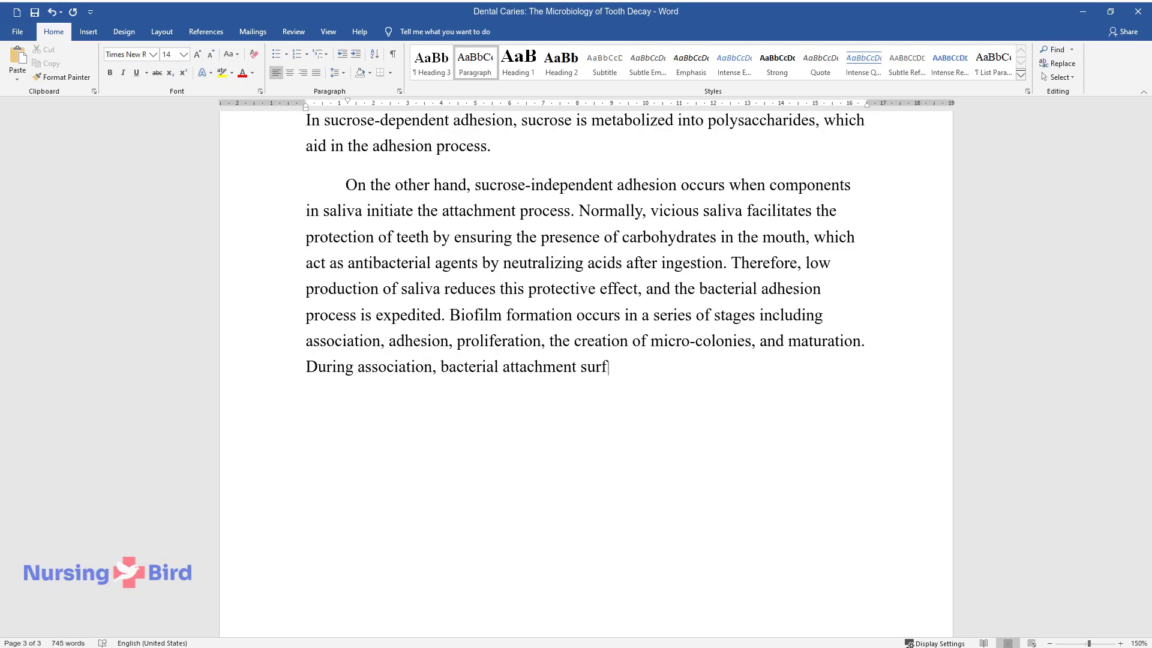
pyautogui.write('aces on teeth are created throug')
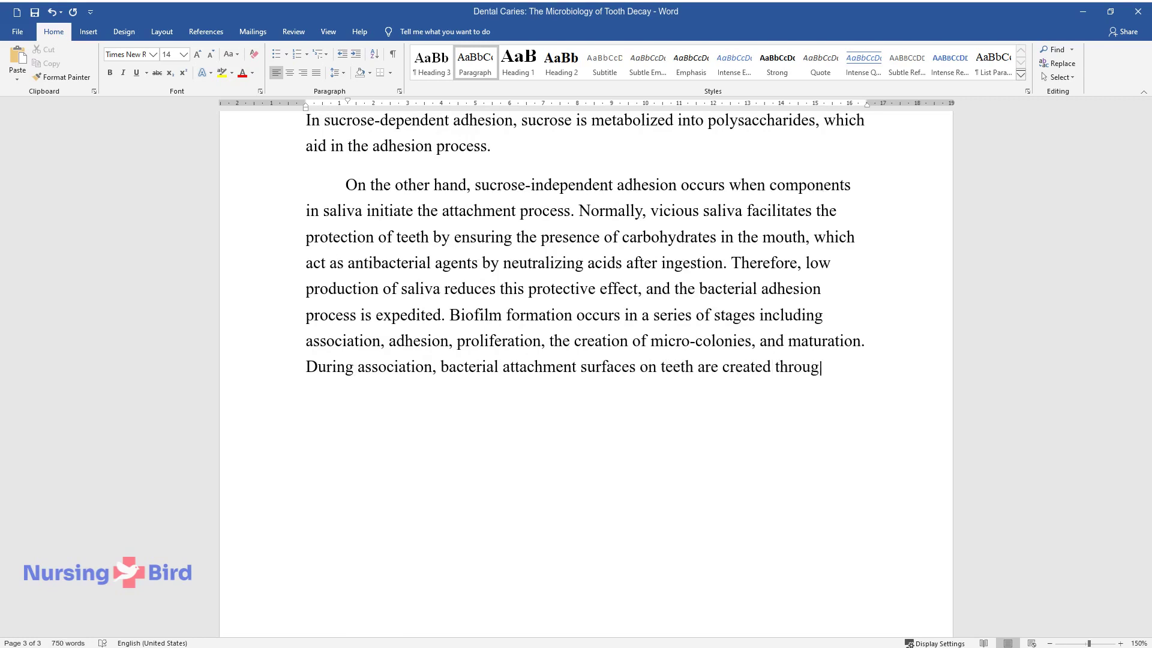
pyautogui.write('h the formation of a den')
pyautogui.write('tal pell')
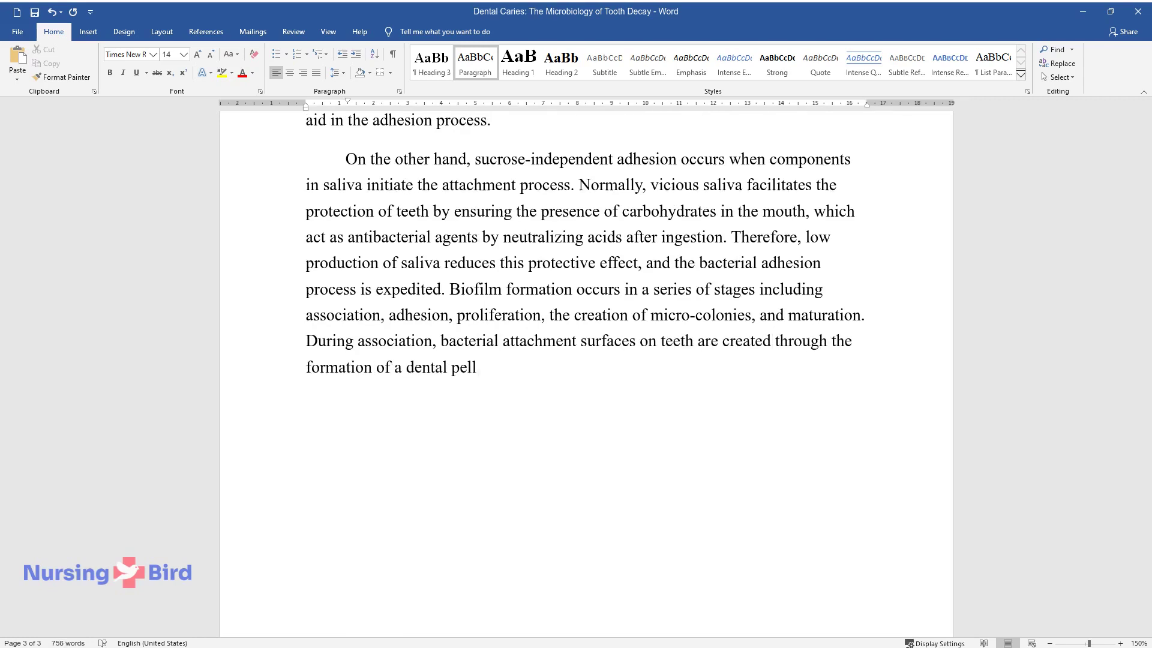
# Write that bacteria then adhere to these surfaces in the second stage, and the repetition of this step leads to the proliferation and multiplication of the microbes.
pyautogui.write('icle. Bacteria then adhere to th')
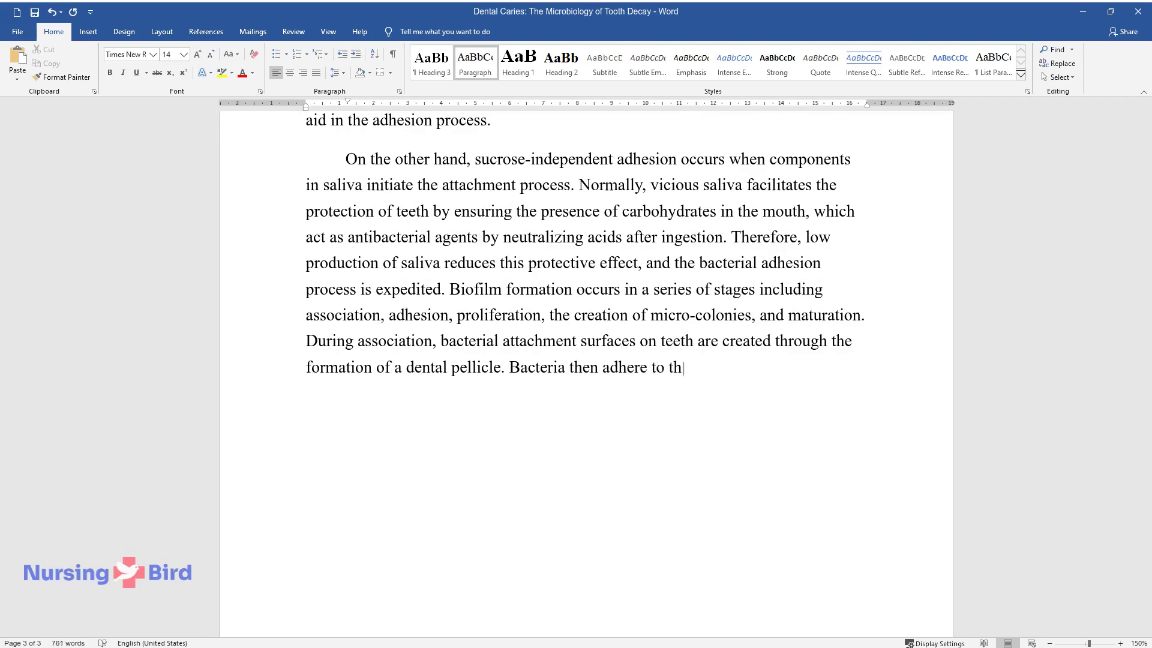
pyautogui.write('ese surfaces in the second stage,')
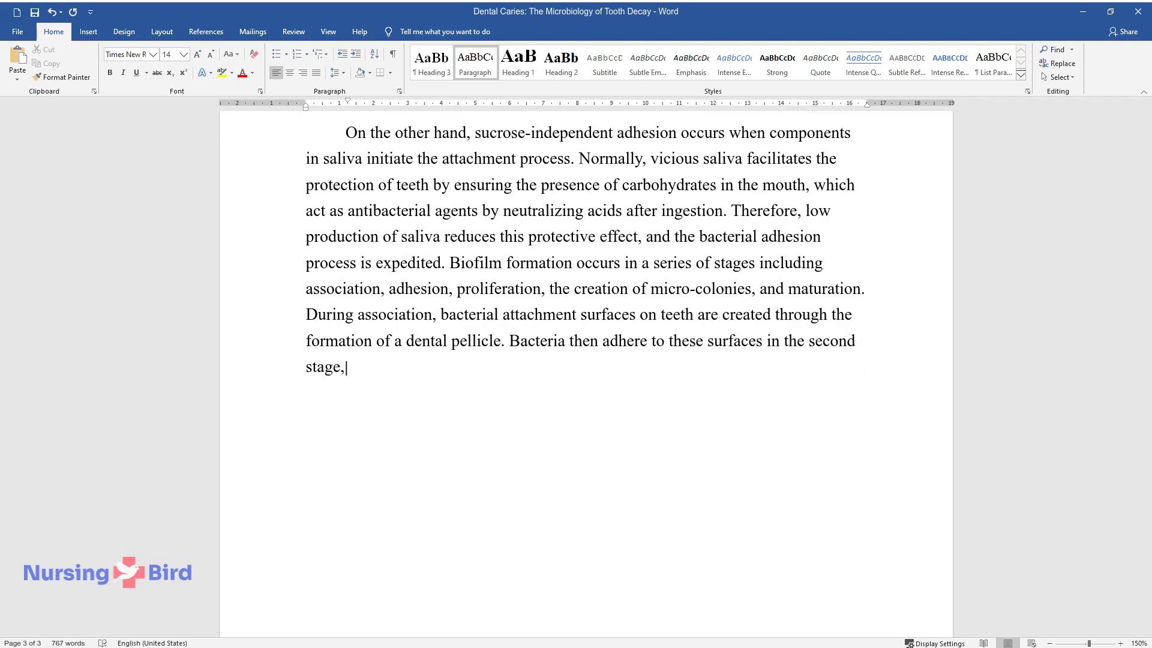
pyautogui.write(' and the repetition of this step')
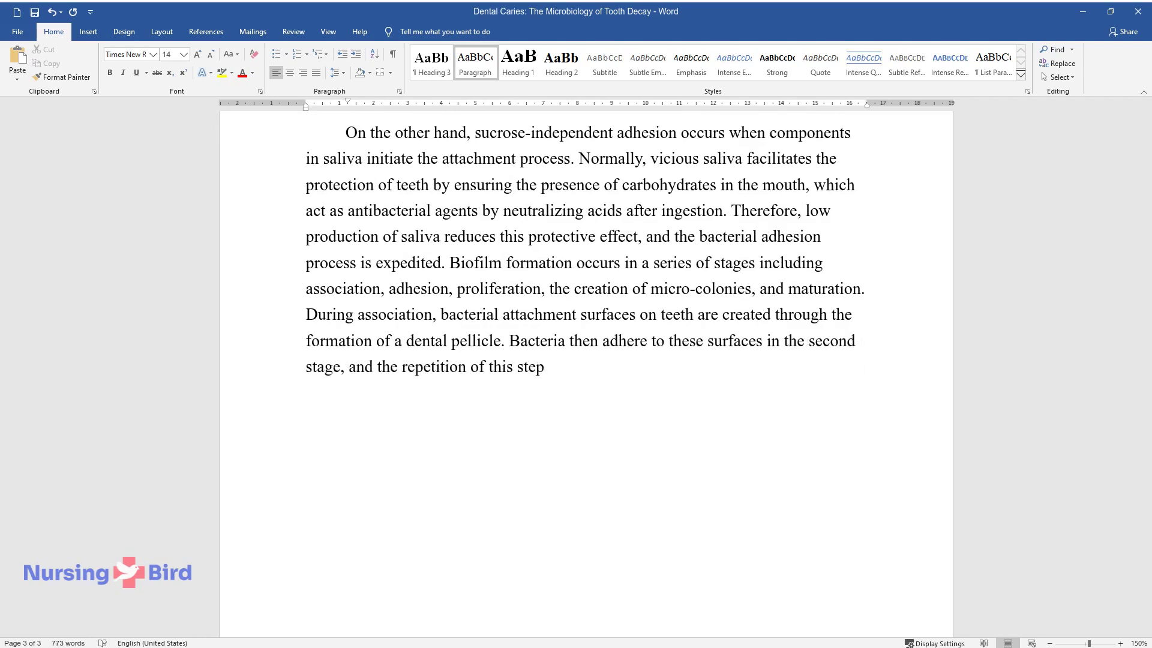
pyautogui.write(' leads to the proliferation and ')
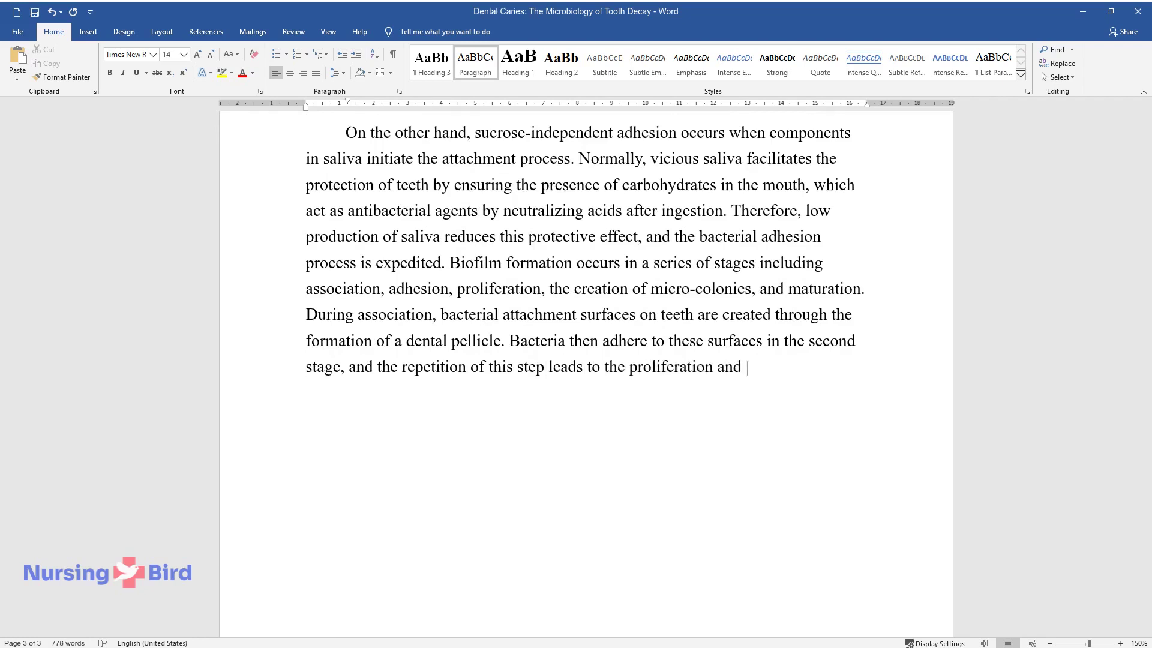
pyautogui.write('multiplication of the microbes. ')
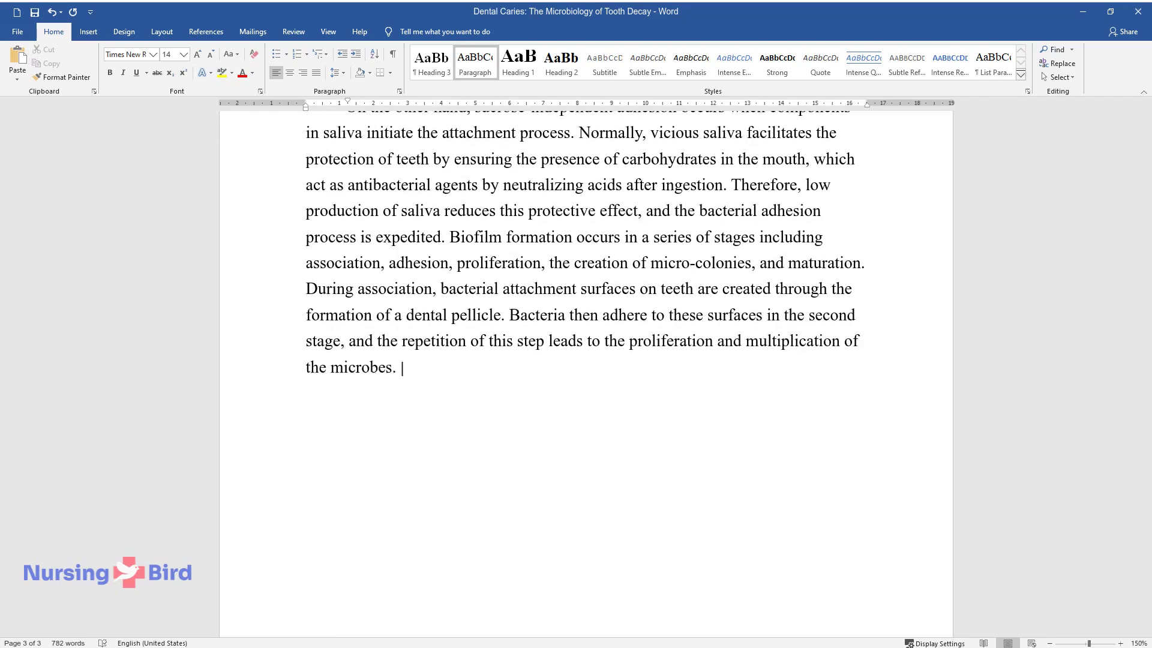
# Write that the microbes then secrete a slime layer for protection, thus forming micro-colonies in the fourth stage.
pyautogui.write('The microbes then secrete a slime')
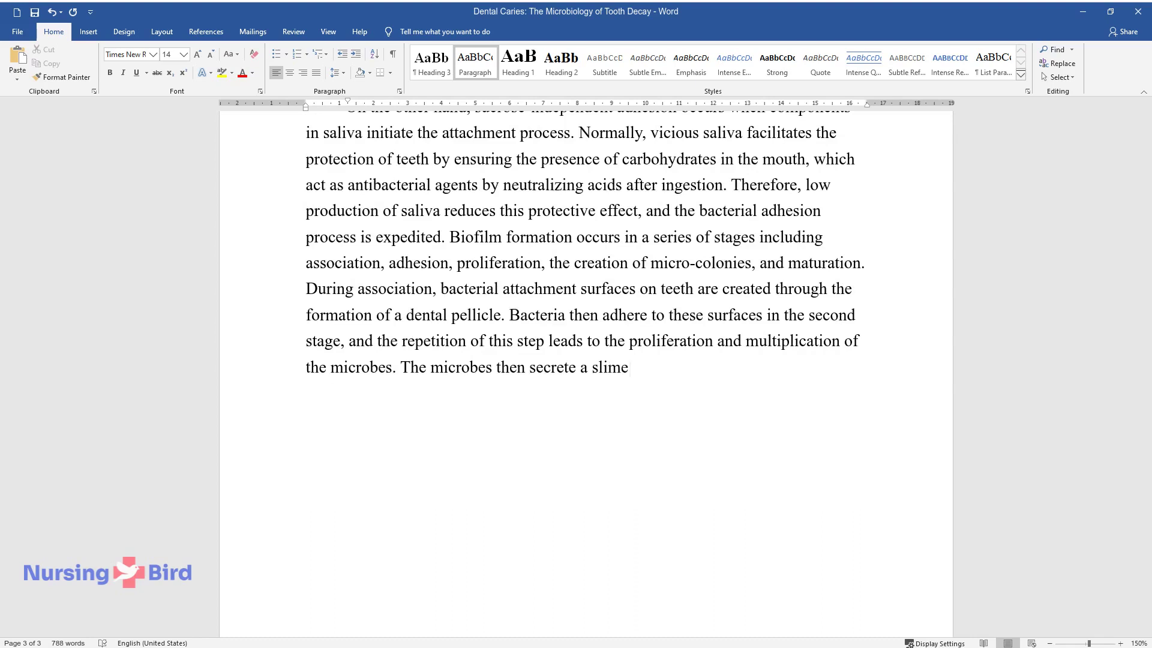
pyautogui.write(' layer for protection, thus form')
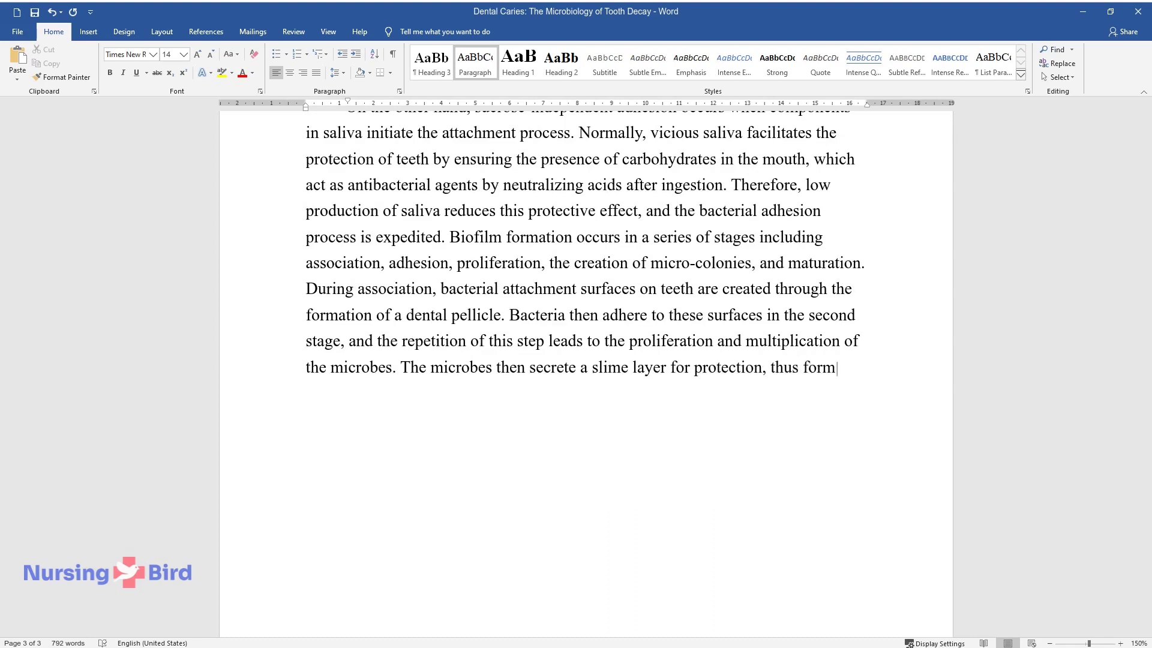
pyautogui.write('ing micro-colonies in the fourth')
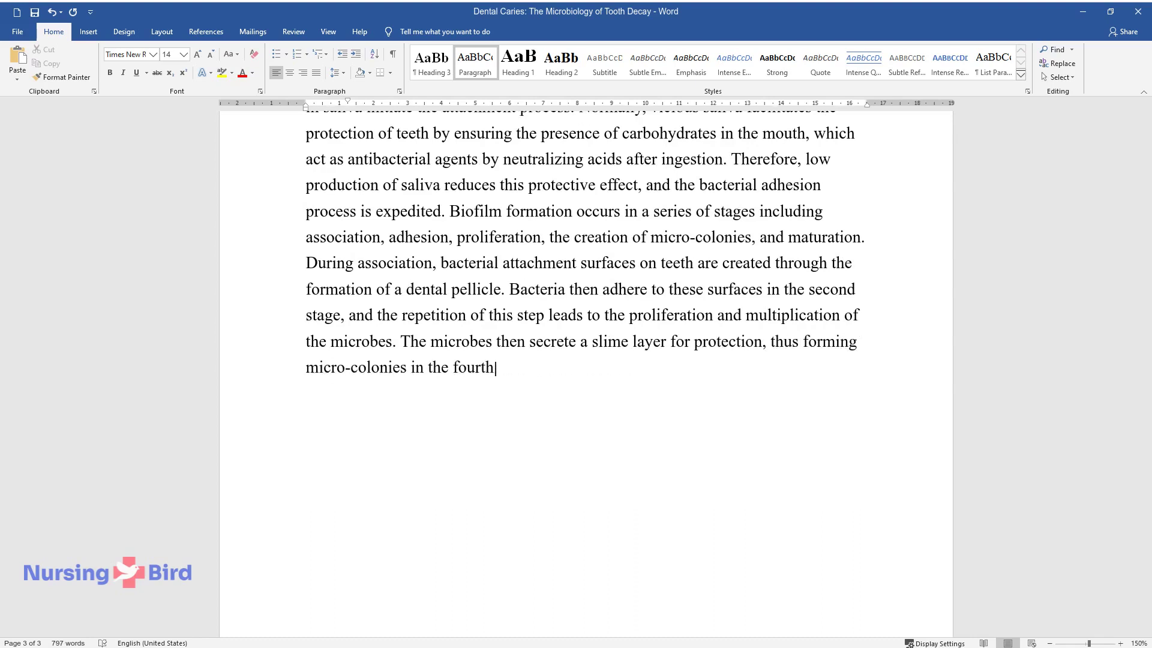
# Write that the micro-colonies then create complex groups before developing a primitive circulatory system in the final stage of biofilm formation.
pyautogui.write(' stage. The micro-colonies then ')
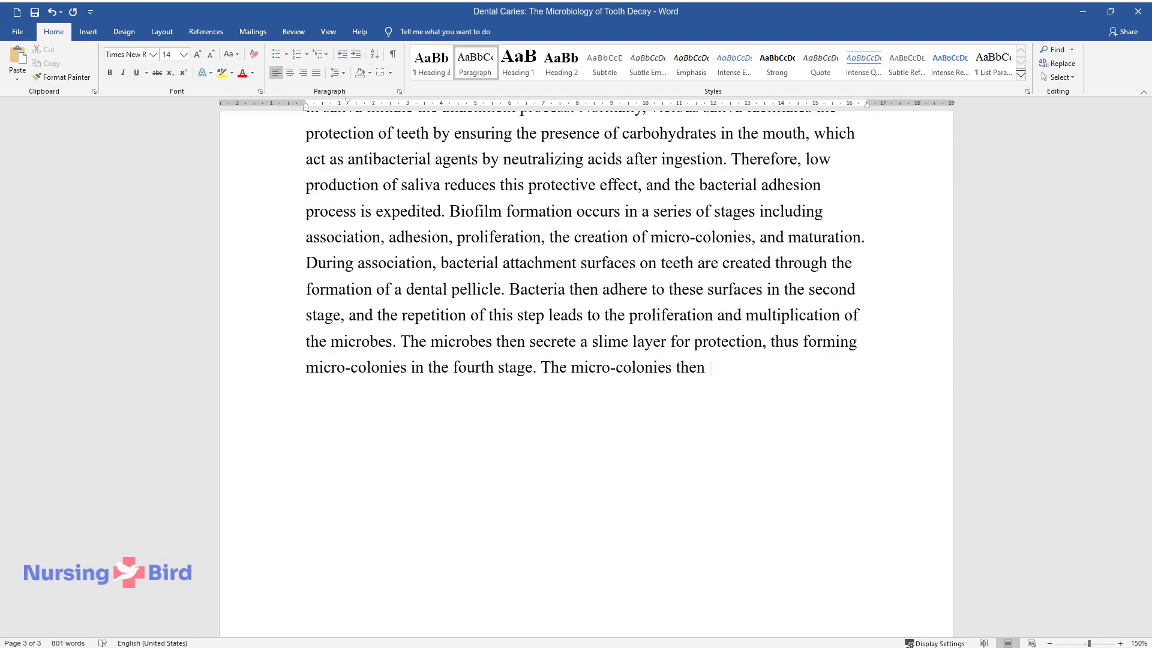
pyautogui.write('create complex groups before deve')
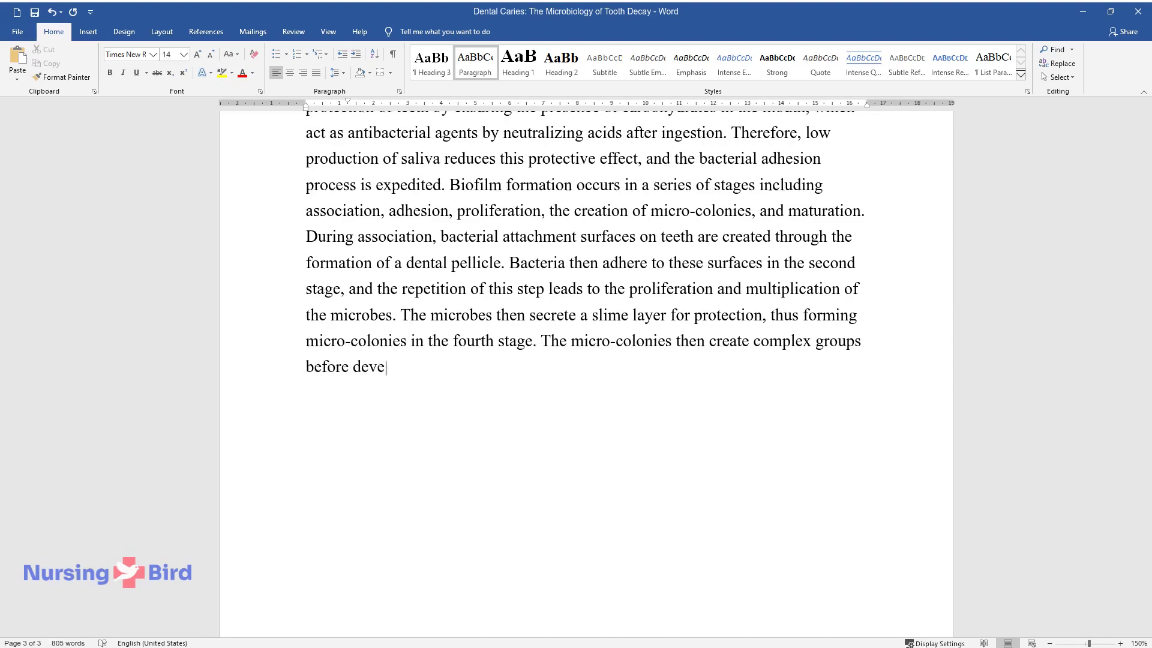
pyautogui.write('loping a primitive circulatory ')
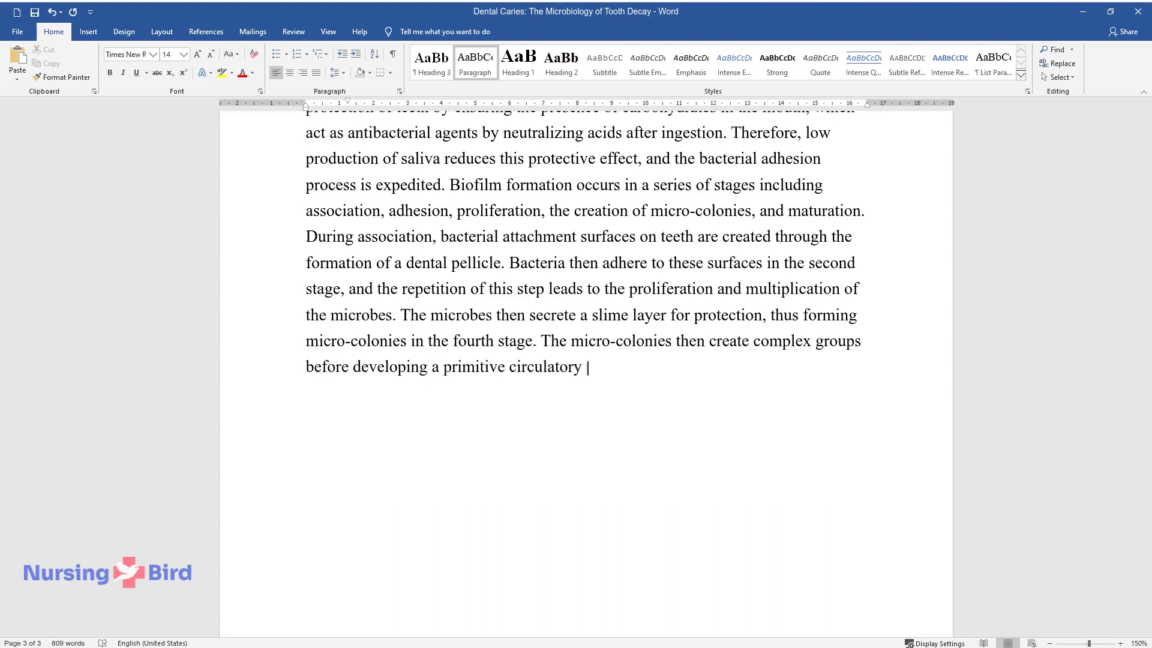
pyautogui.write('system in the final stage of bio')
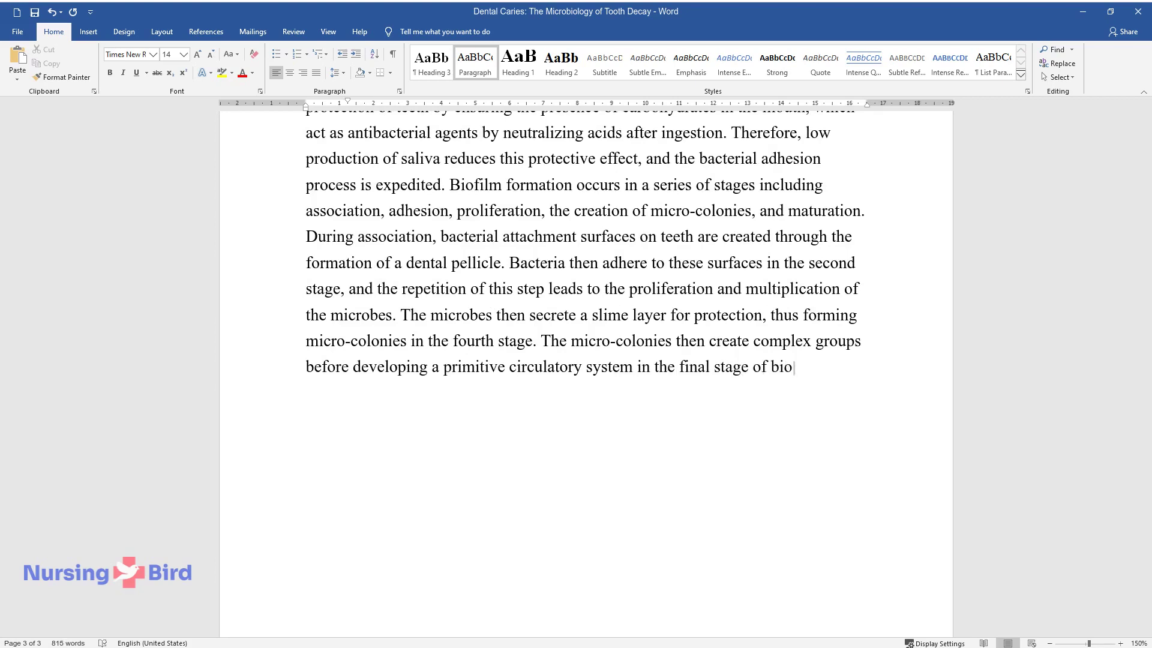
# End the paragraph by stating that biofilm formation is the basic process of tooth decay through bacterial colonization.
pyautogui.write('film formation')
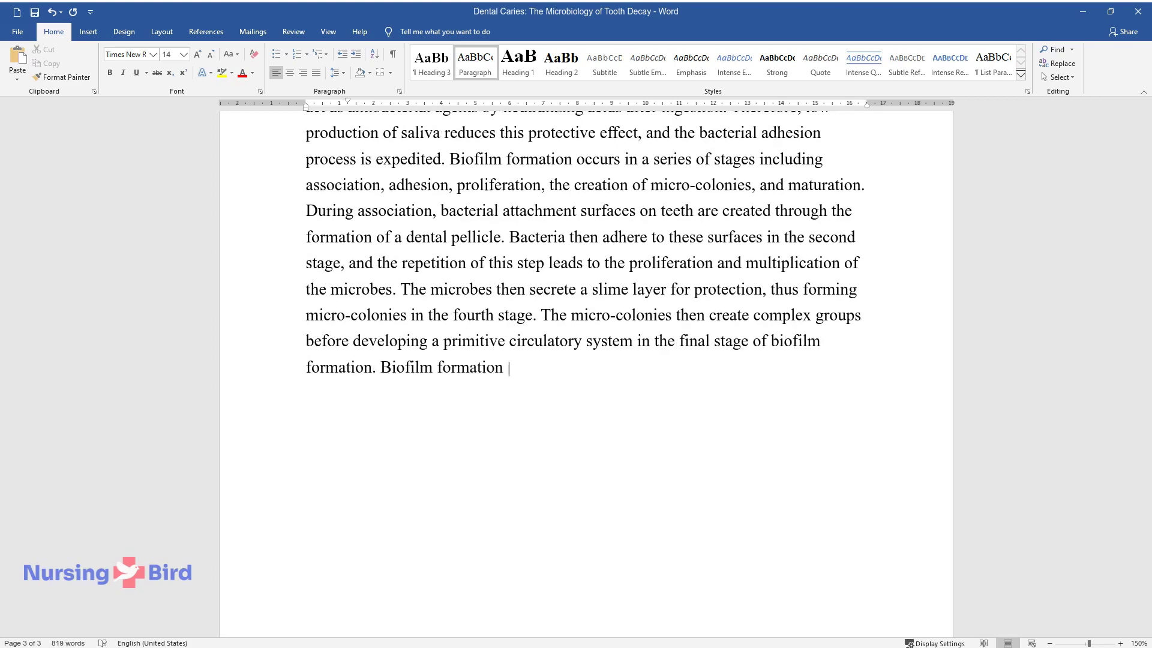
pyautogui.write('. Biofilm formation is the basic process of tooth de')
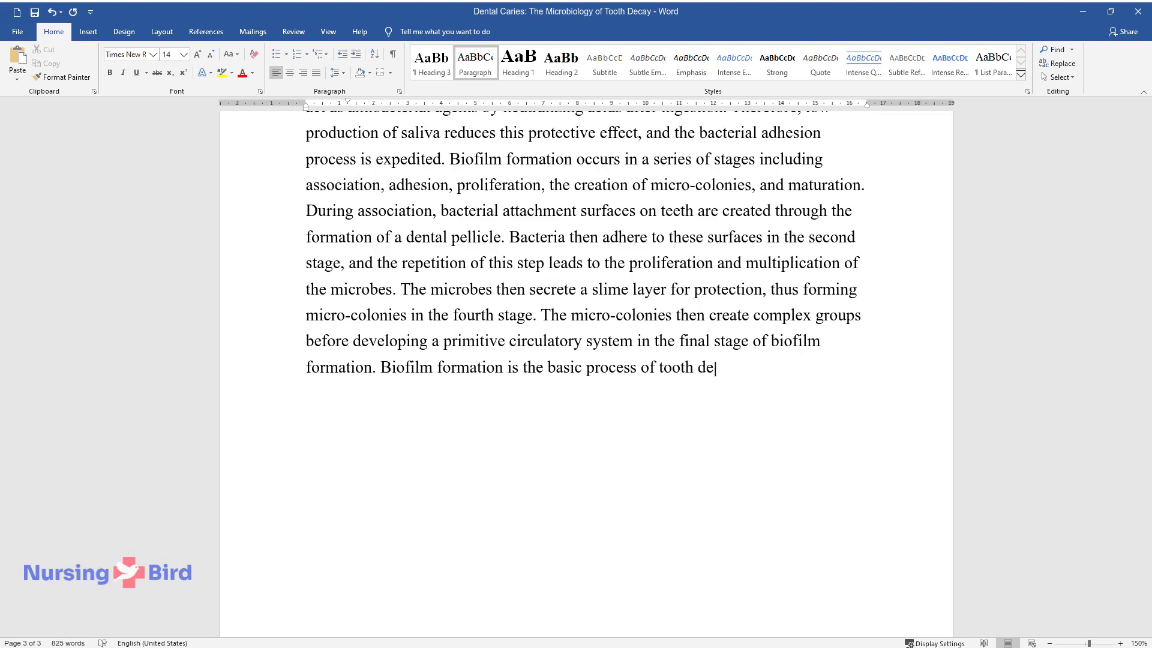
pyautogui.write('cay through bacterial colonization.')
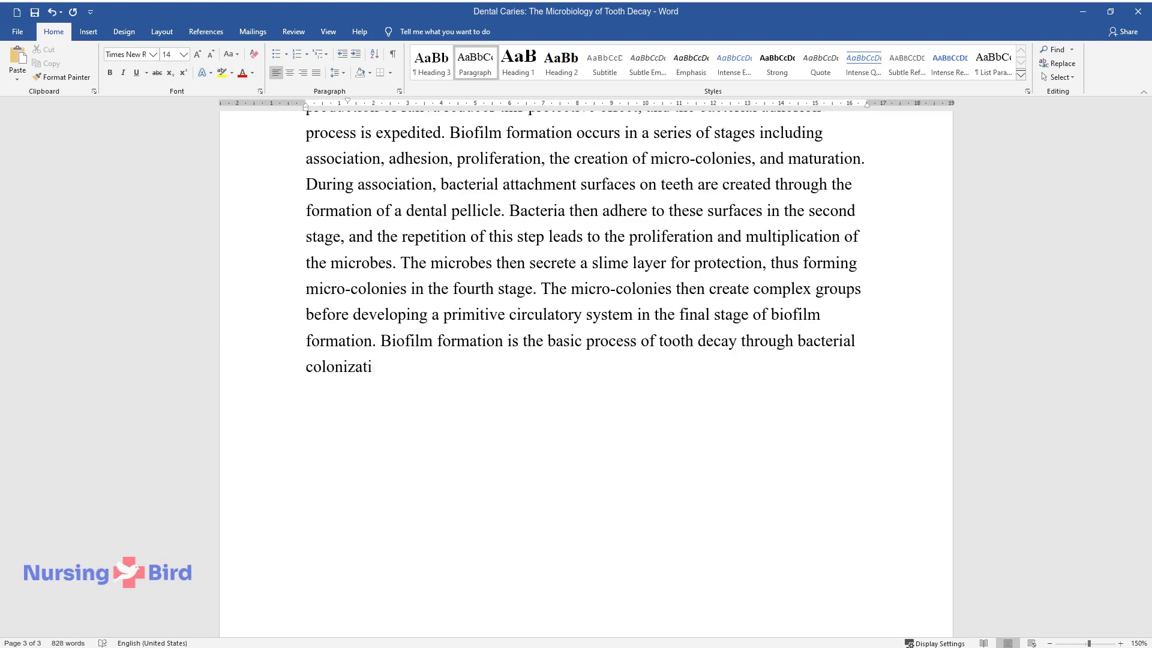
# Add the Heading 2 section title "Prevention of Dental Caries" below the biofilm paragraph and start a body paragraph under it.
pyautogui.press('Return')
pyautogui.write('Prevention')
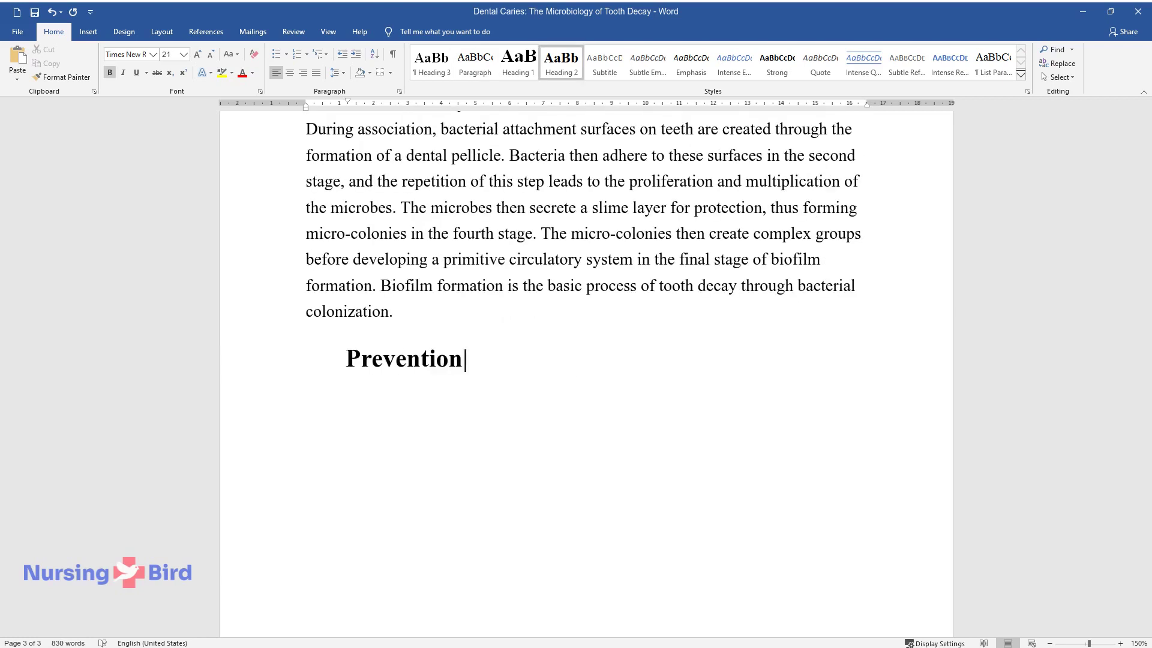
pyautogui.write(' of Dental Caries')
pyautogui.press('Return')
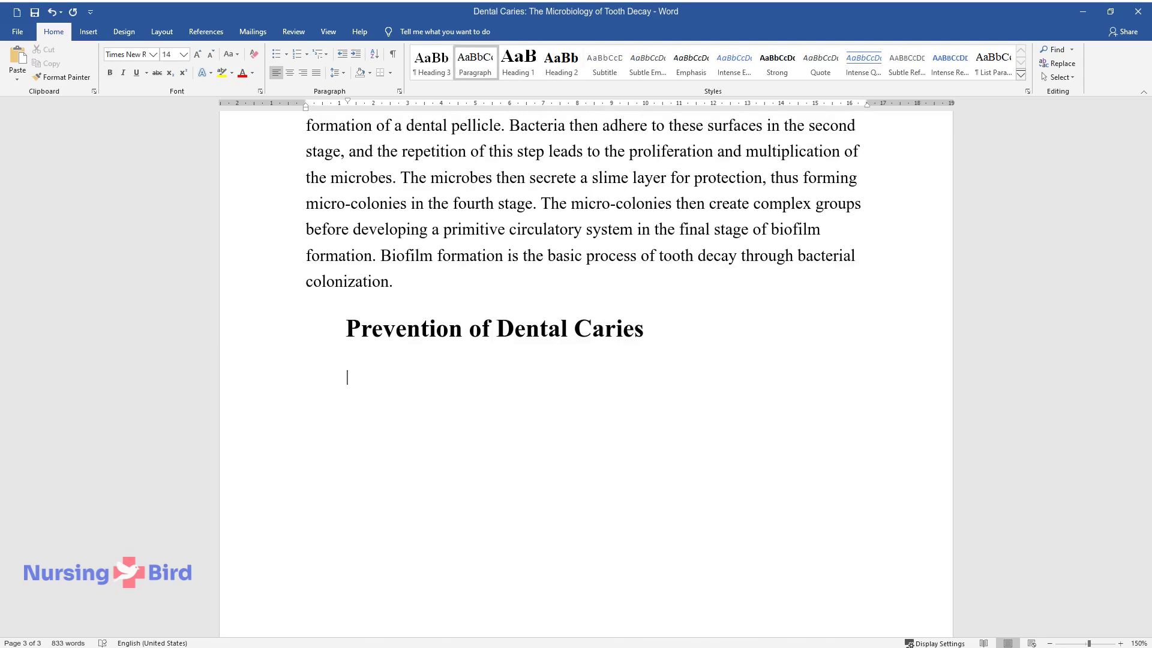
# Write that the first step of dental caries prevention is to understand the relationship between oral hygiene and microbes and the associated risk factors.
pyautogui.write('The first step of dental car')
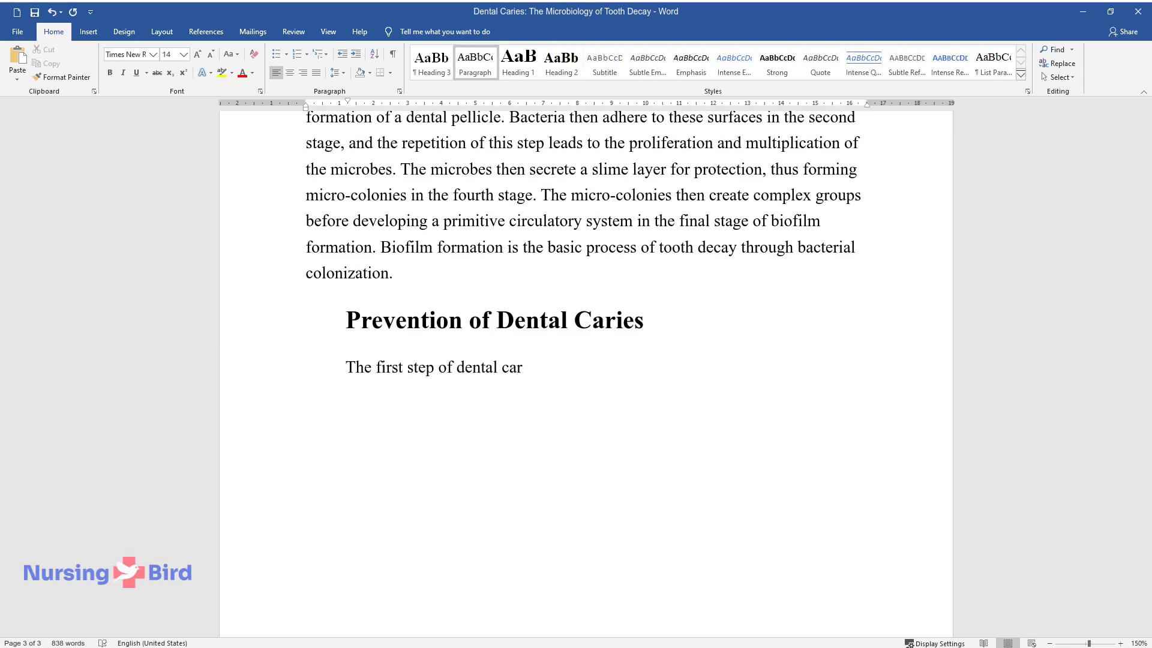
pyautogui.write('ies prevention is to understand t')
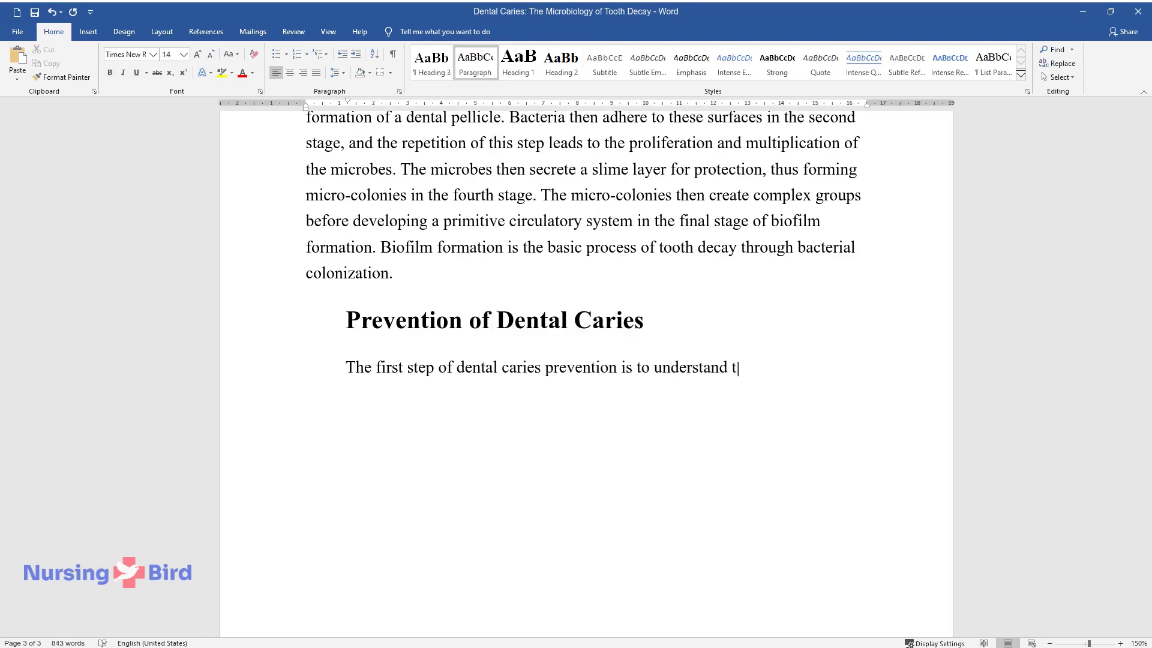
pyautogui.write('he relationship between oral hygi')
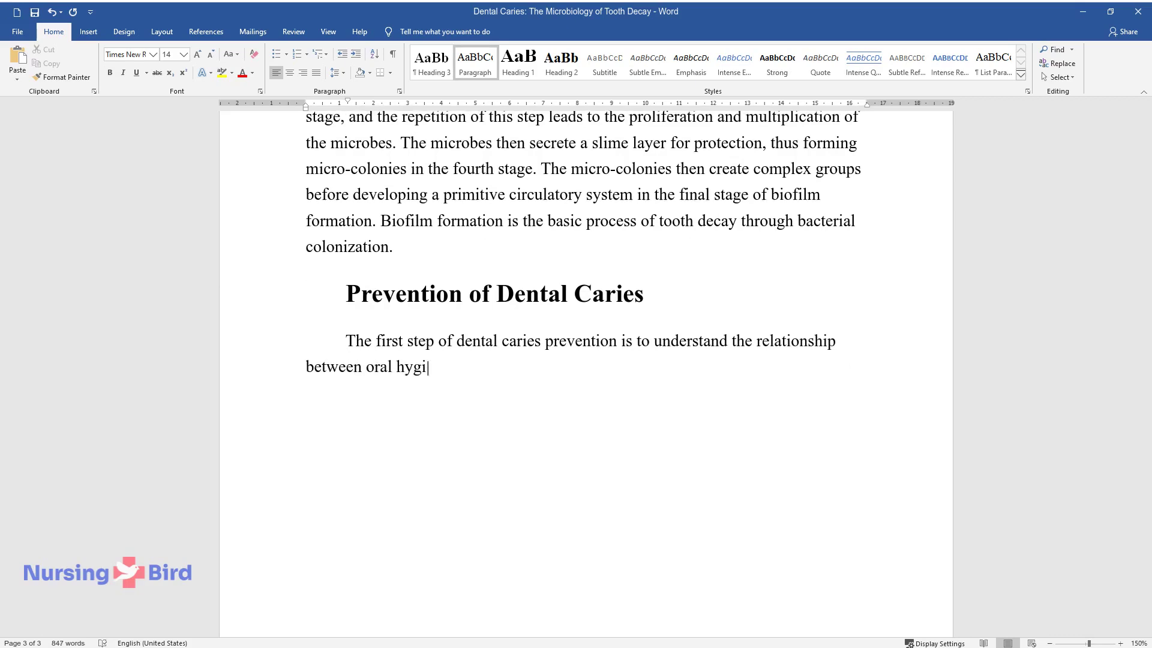
pyautogui.write('ene and microbes and the associa')
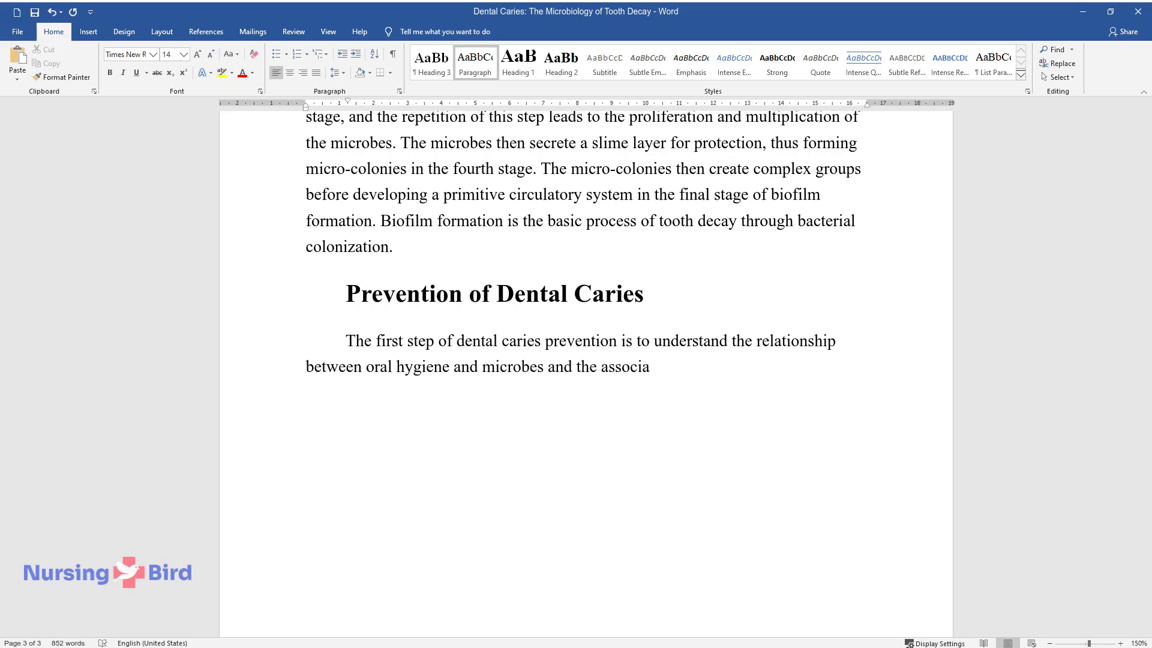
# Write that, as shown earlier, tooth decay can only occur in the presence of harmful microbial plagues in the mouth.
pyautogui.write('ted risk factors. As shown earlier, tooth decay c')
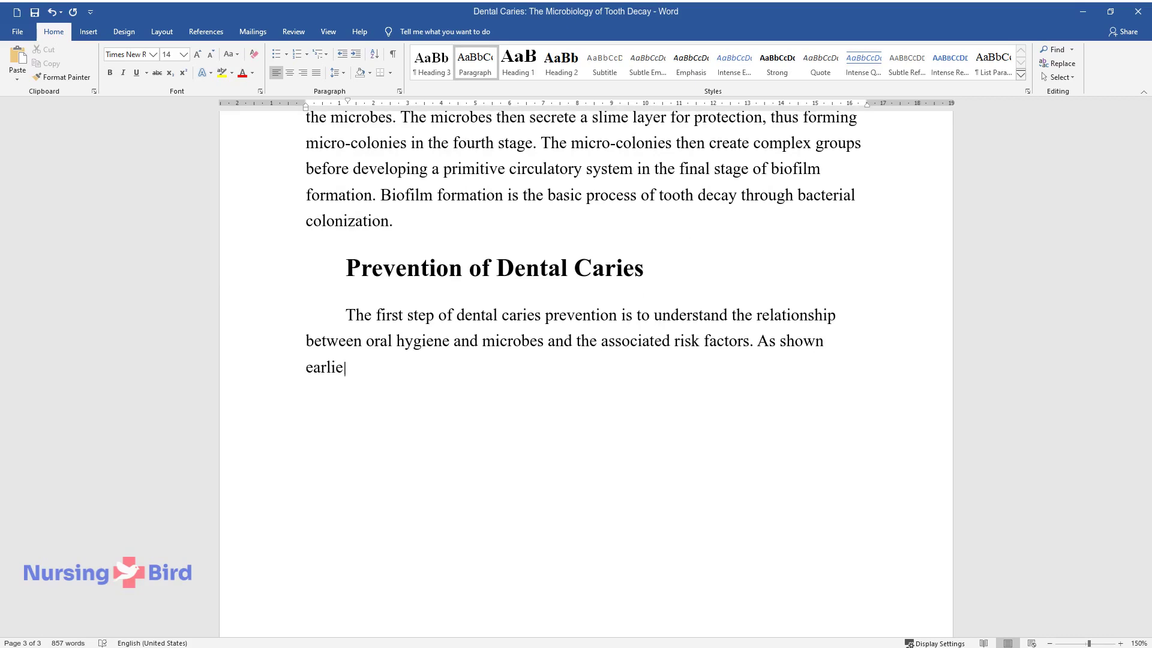
pyautogui.write('an only occur in ')
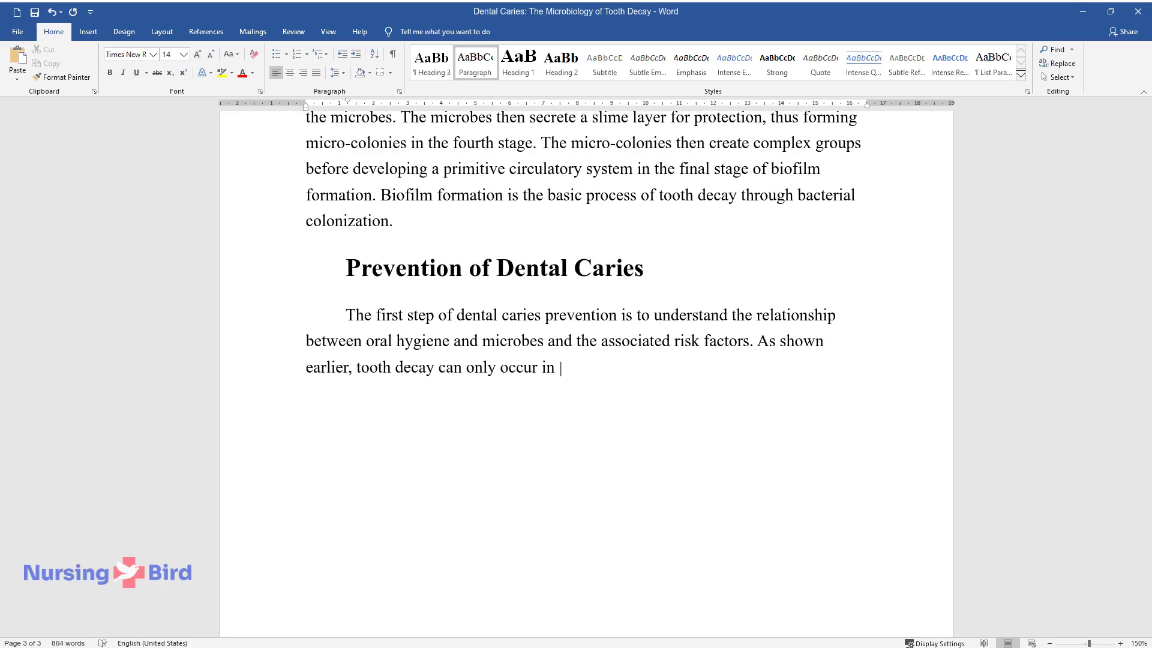
pyautogui.write('the presence of harmful microbial')
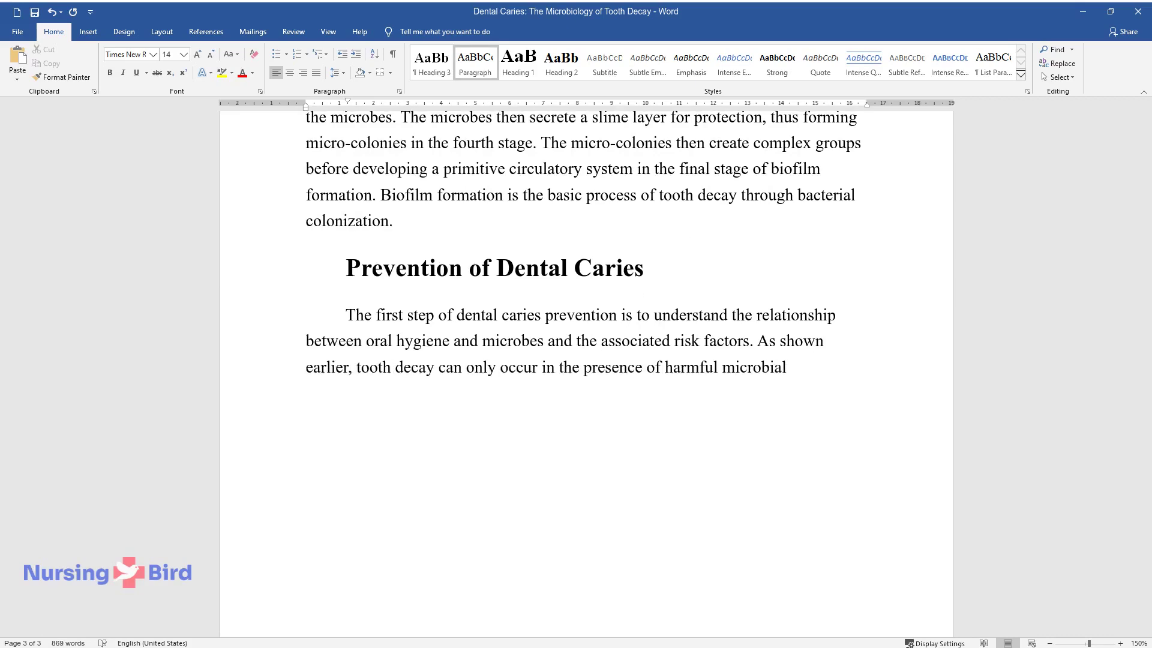
pyautogui.write(' plagues in the mouth. Therefore')
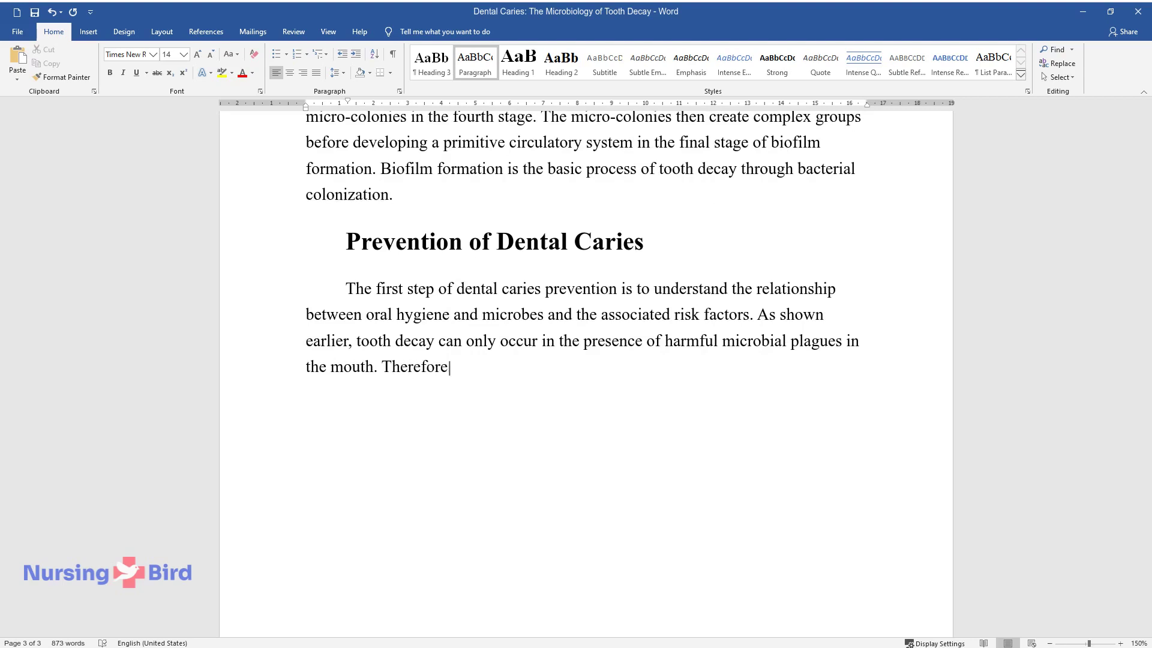
# Write that, therefore, daily removal of these plagues through oral care, such as brushing and flossing, is important in a bid to prevent tooth decay.
pyautogui.write(', daily removal of these plagues through oral care, such as')
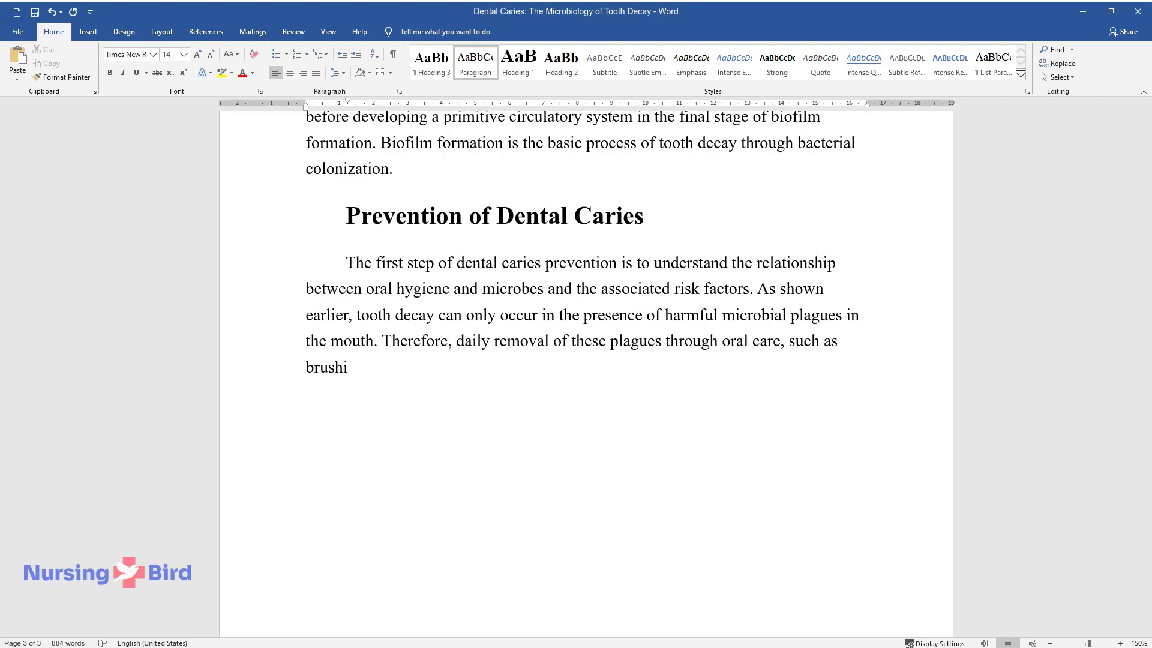
pyautogui.write('ng and flossing, is important in')
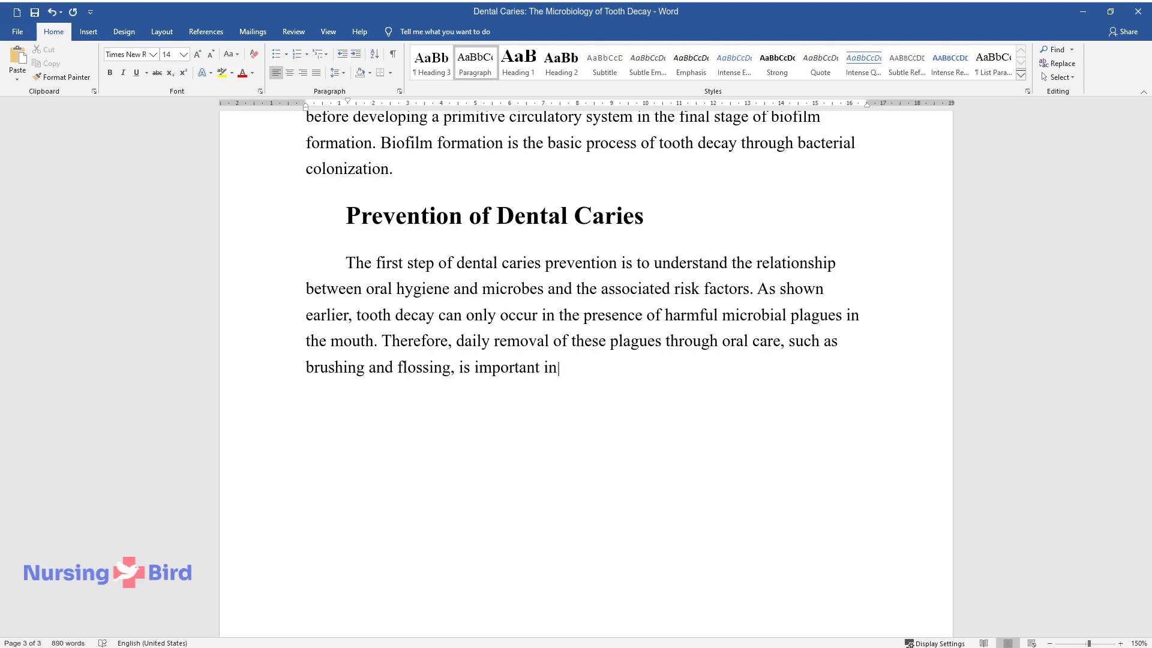
pyautogui.write(' a bid to prevent tooth decay. Thi')
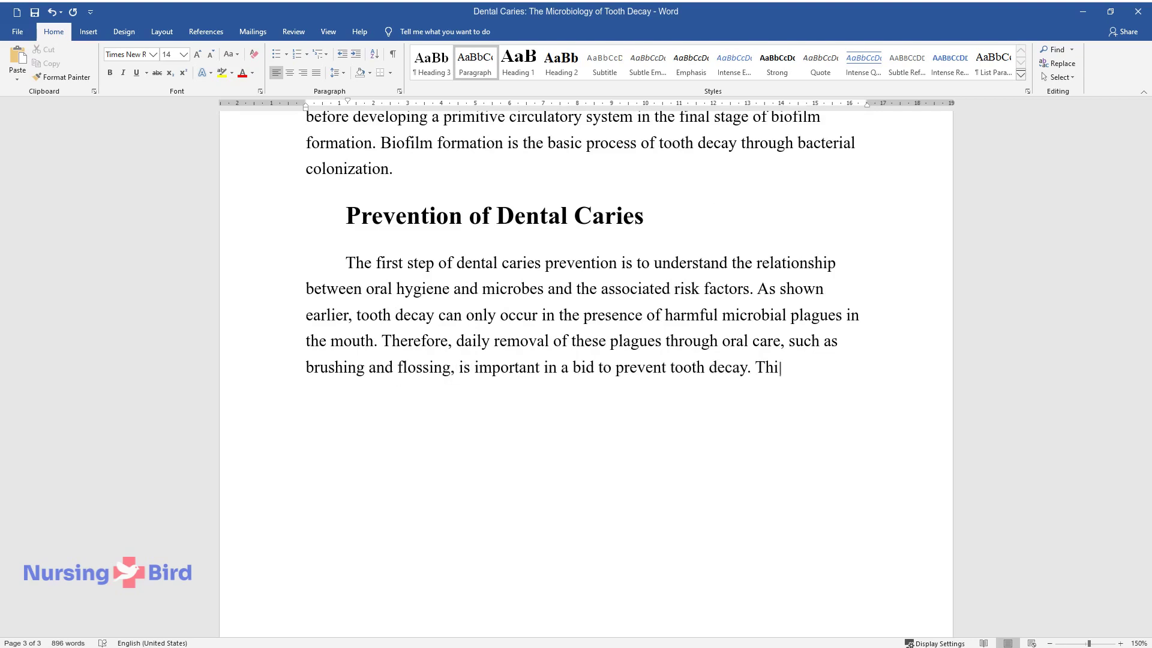
# Write that this aspect underscores the importance of being sterile, as bacteria will not have an enabling environment for colonization, and begin a sentence with "Besides,".
pyautogui.write('s aspect underscores the importa')
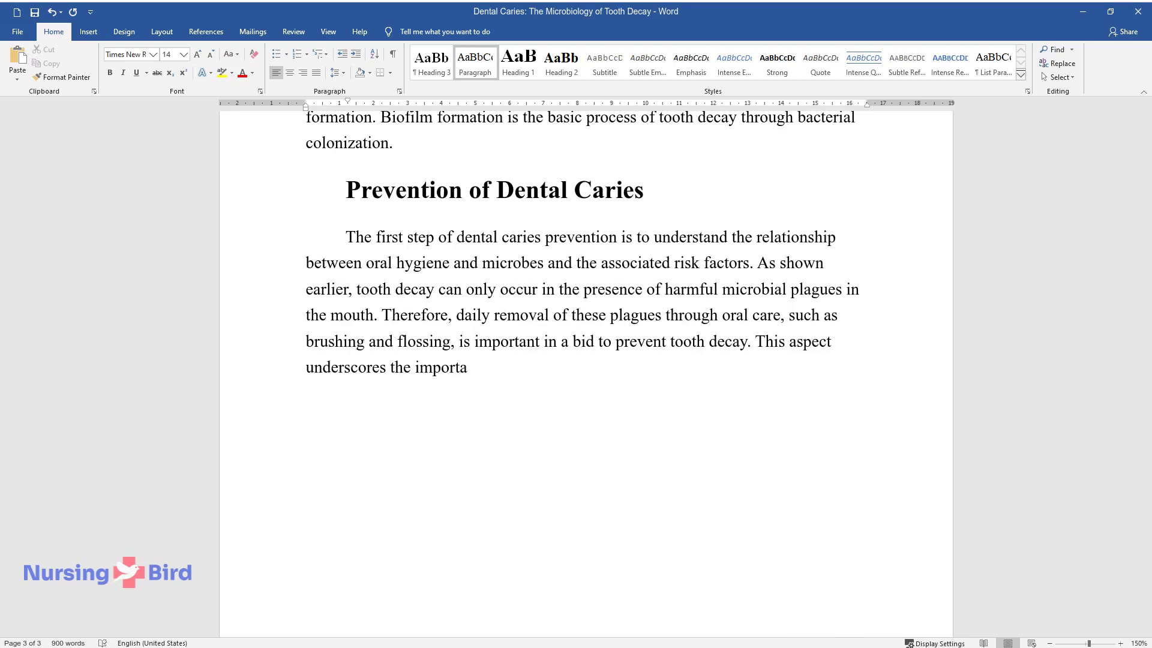
pyautogui.write('nce of being sterile, as bacteria')
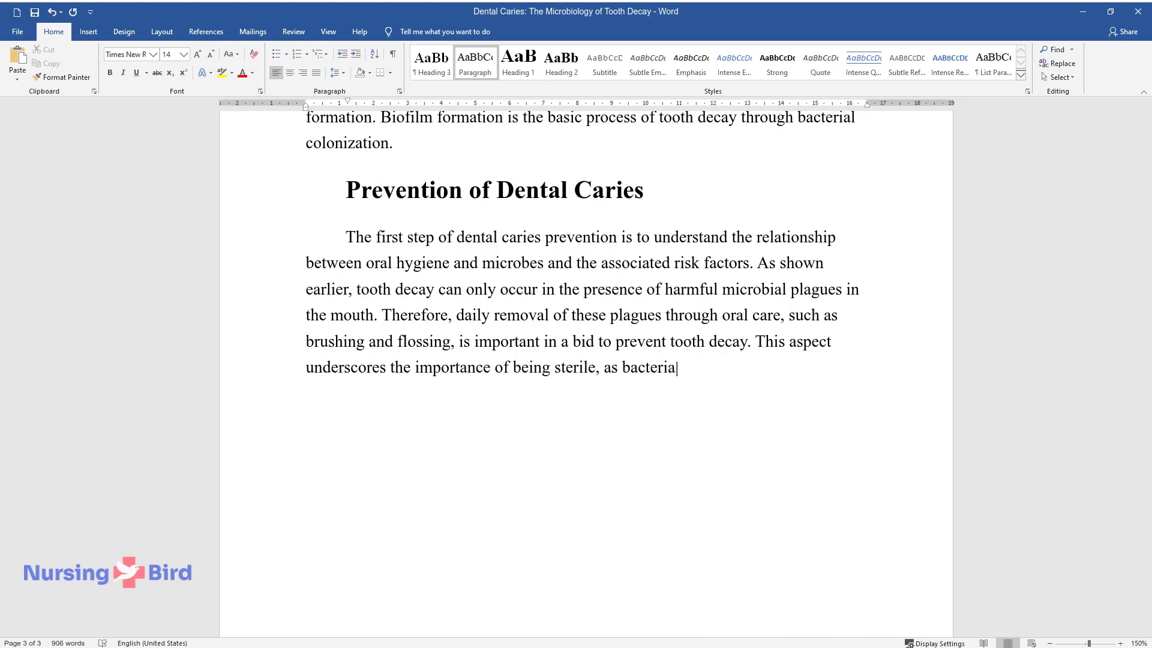
pyautogui.write(' will not have an enabling environment fo')
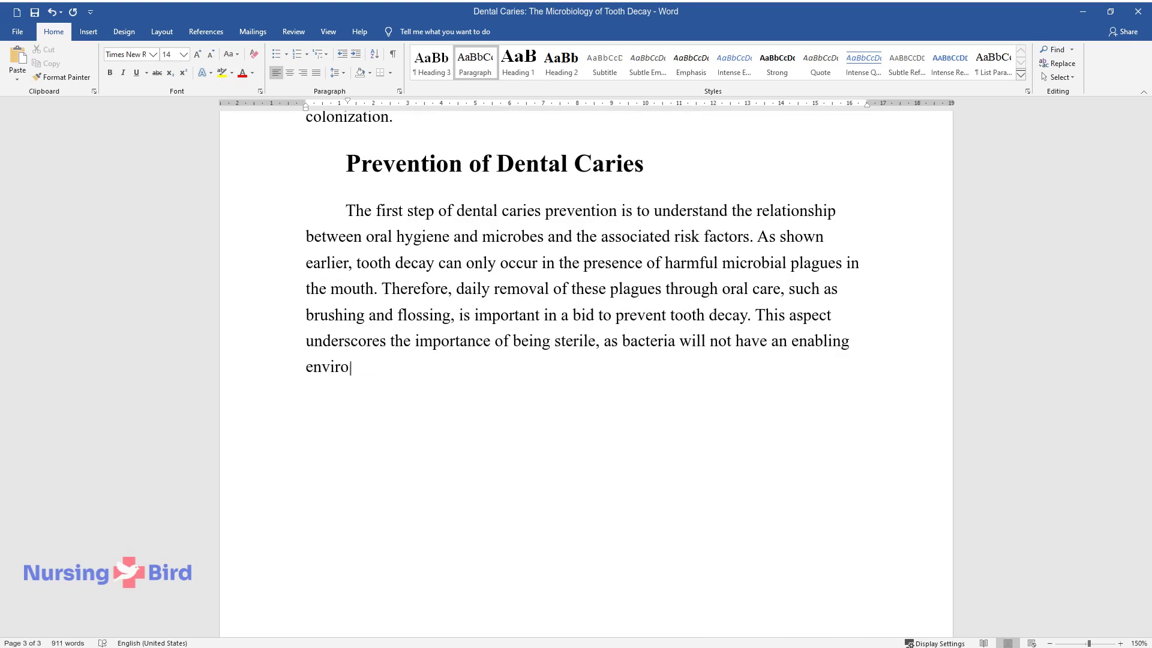
pyautogui.write('r colonization. Besides,')
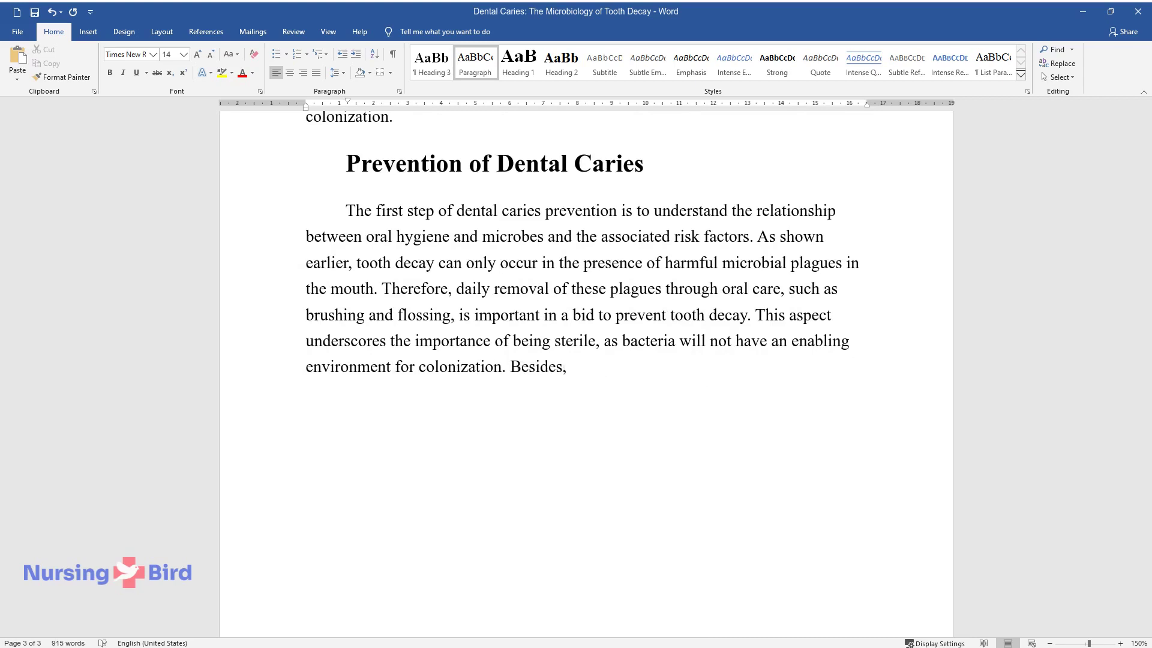
# Continue the sentence after "Besides," with: applying fluoride prevents the demineralization of the hard teeth surfaces, thus inhibiting the adhesion process of biofilm formation.
pyautogui.write(' applying fluoride prevents the de')
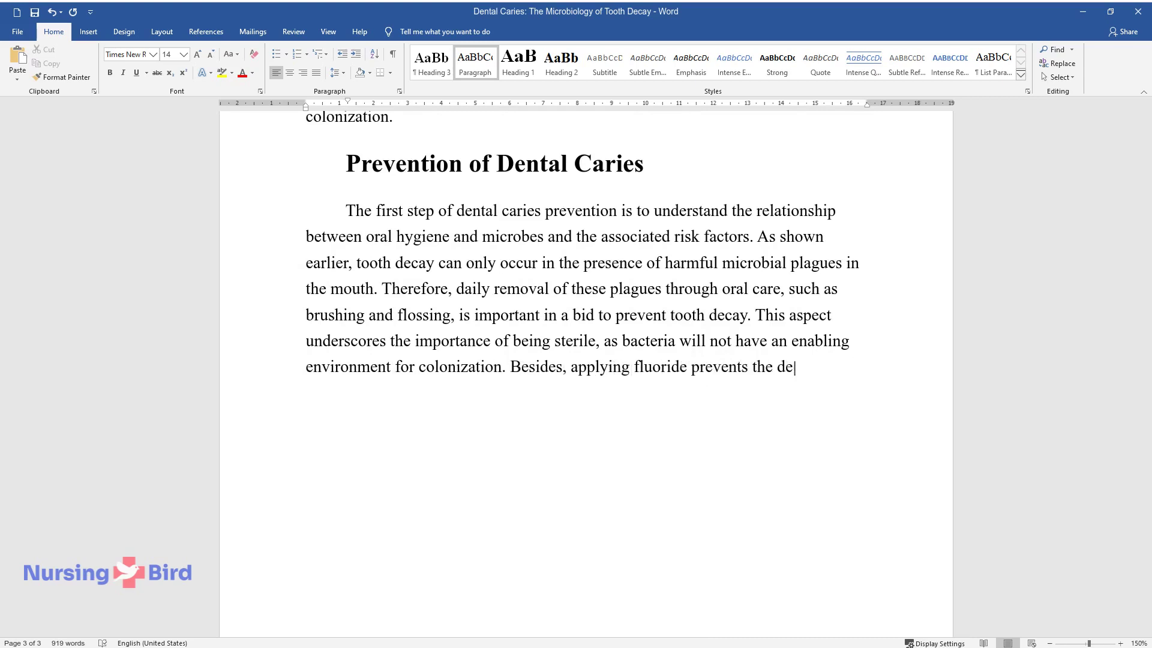
pyautogui.write('mineralization of the hard teeth')
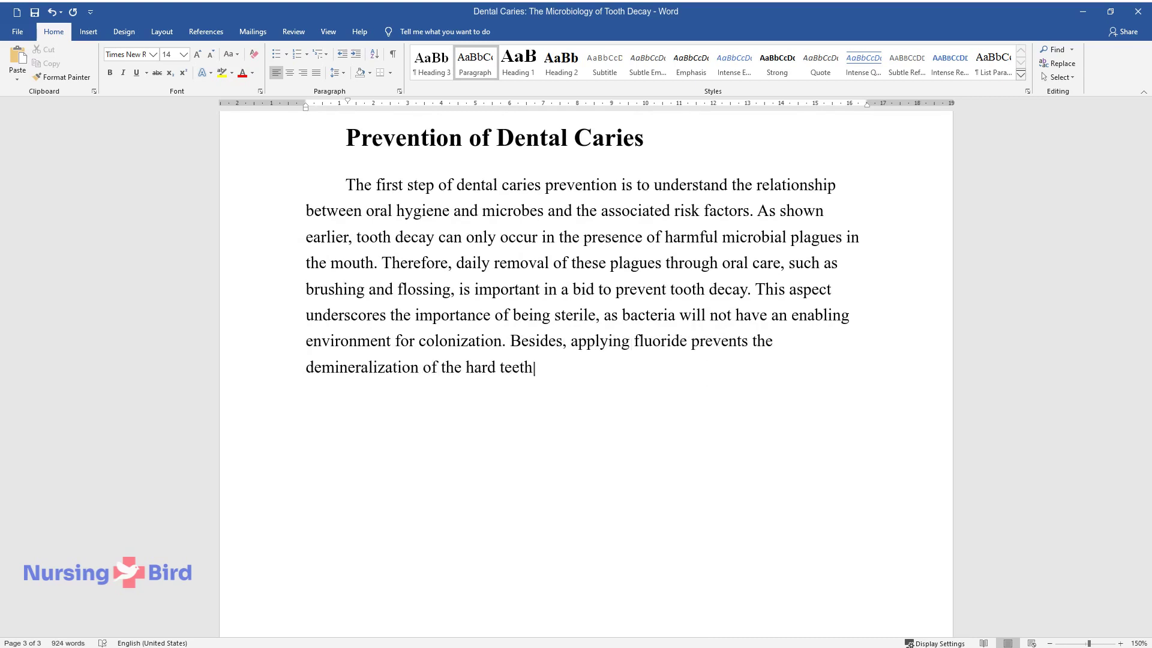
pyautogui.write(' surfaces, thus inhibiting the ad')
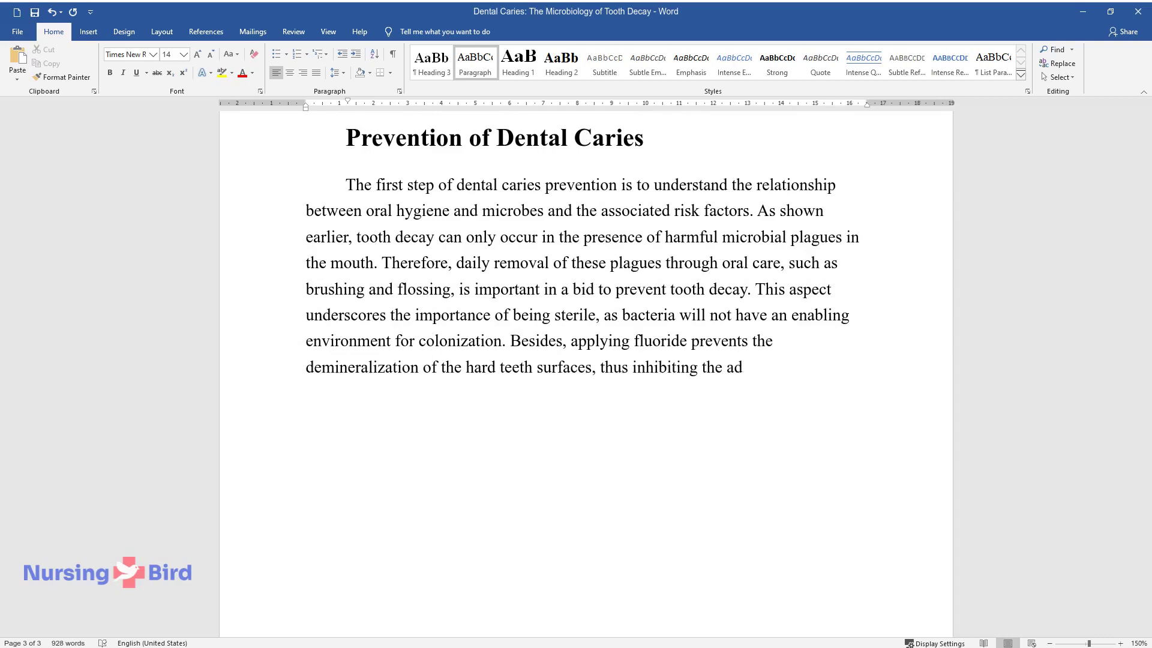
pyautogui.write('hesion process of biofilm formati')
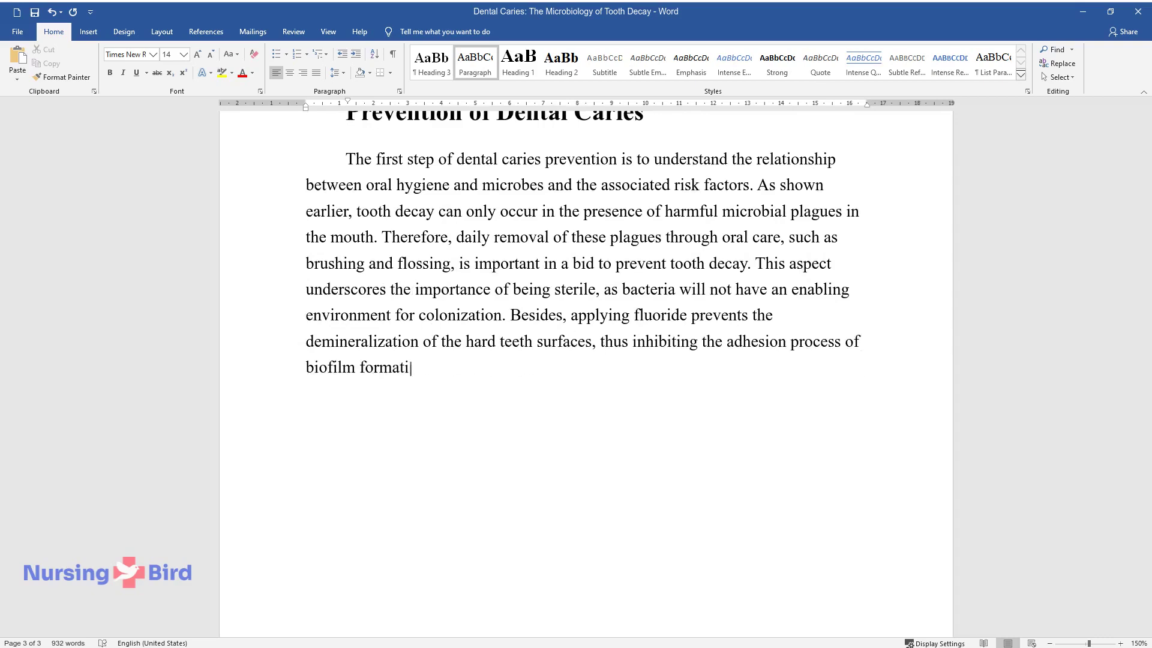
# Write that pits and fissures should be sealed as they favor the accumulation of plague, and begin the next sentence with "Additionally,".
pyautogui.write('on. Pits and fissures should be s')
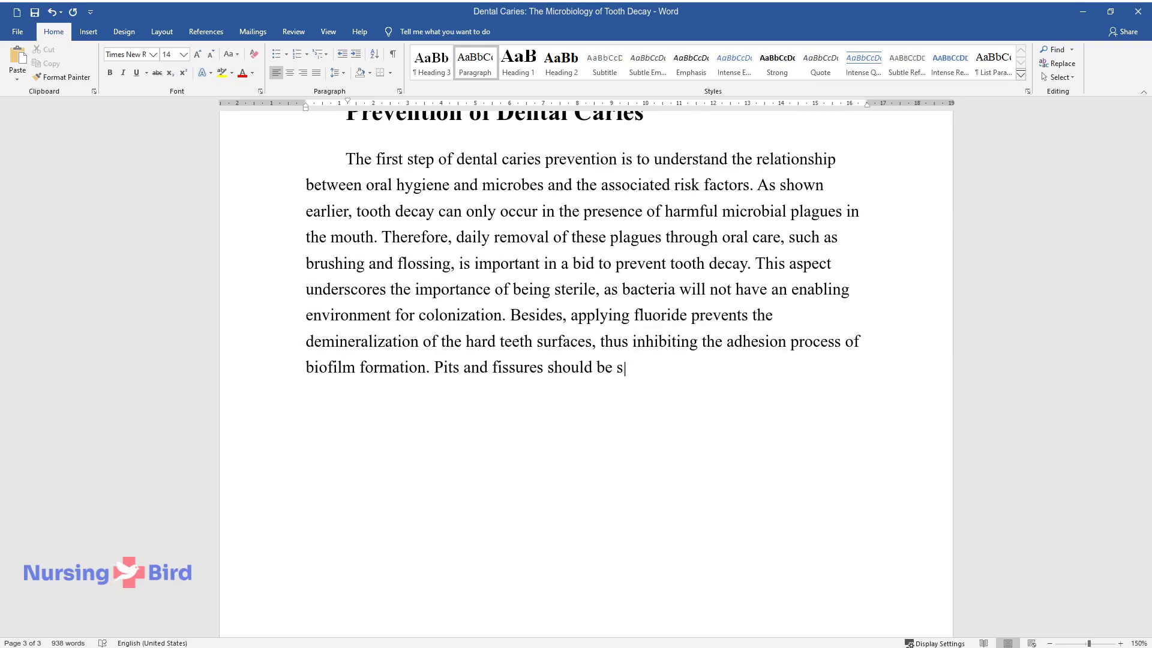
pyautogui.write('ealed as they favor the accumula')
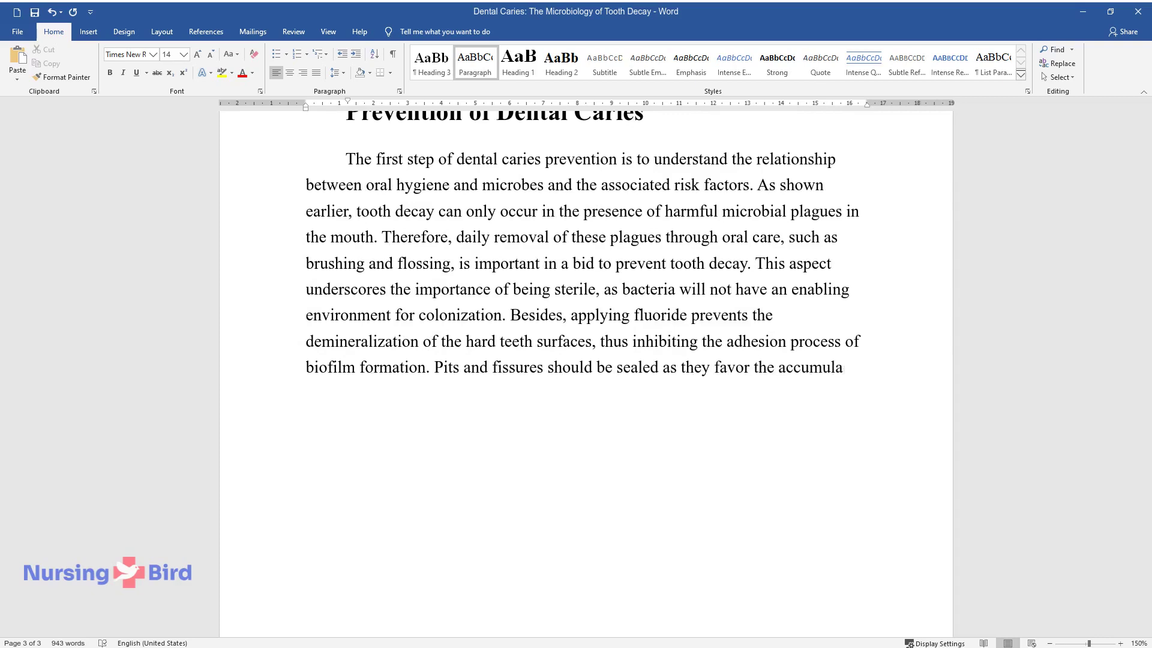
pyautogui.write('tion of plague. Additionally, avo')
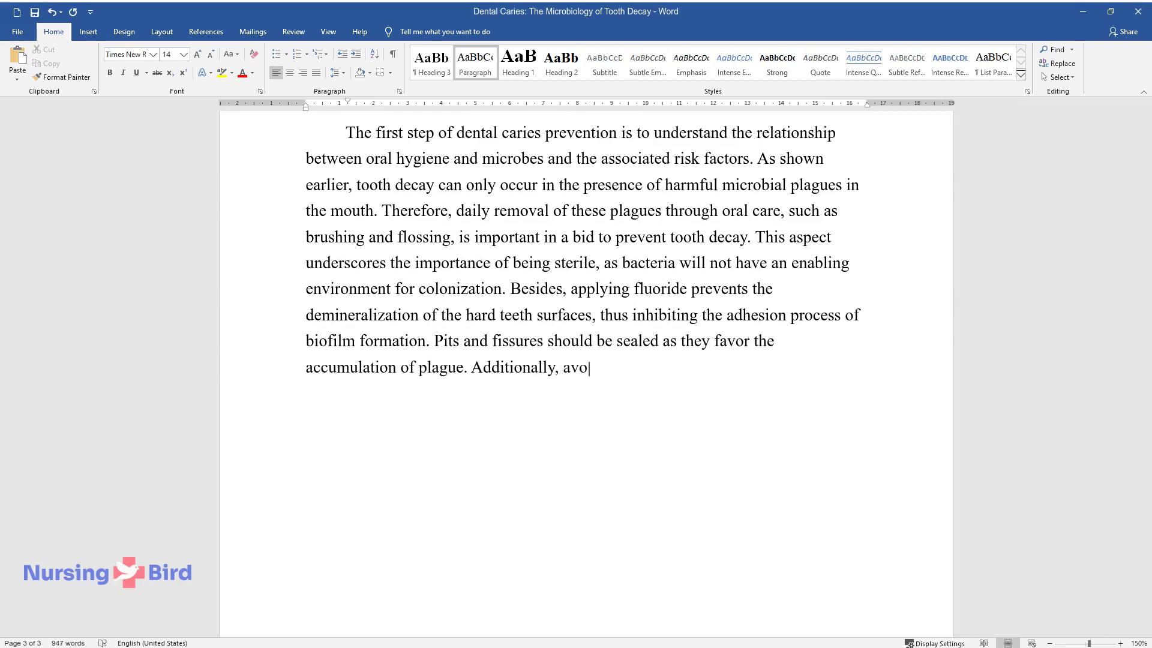
# Write that avoiding sugary foods, especially those containing xylitol – a form of sucrose, will prevent tooth decay.
pyautogui.write('iding sugary foods, especially th')
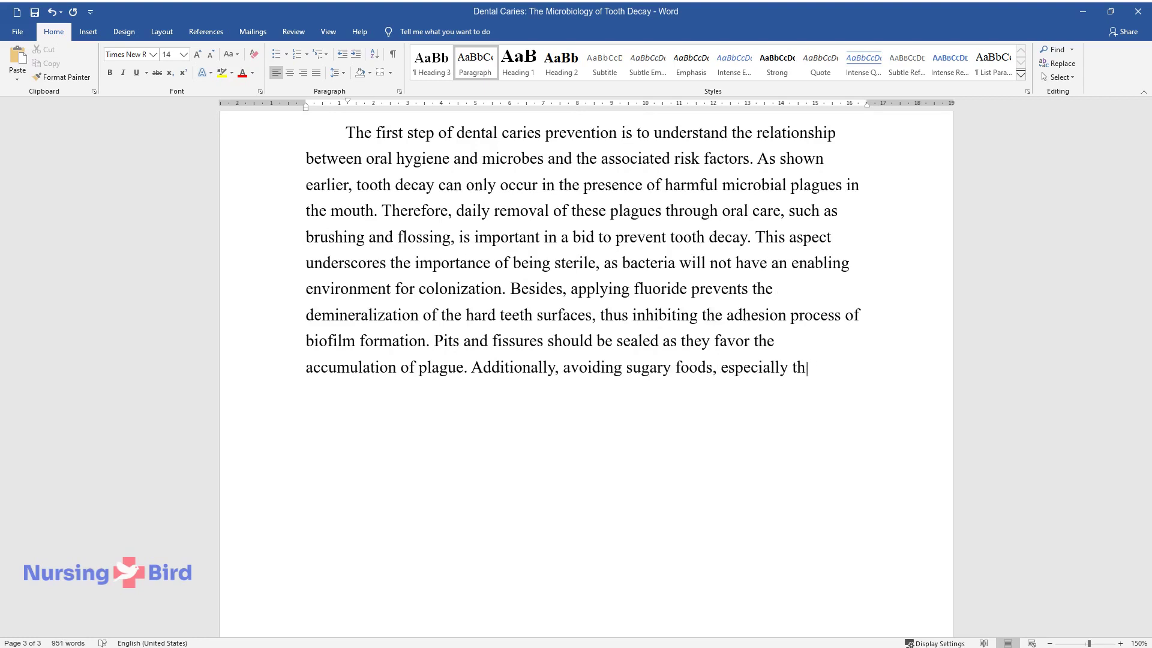
pyautogui.write('o')
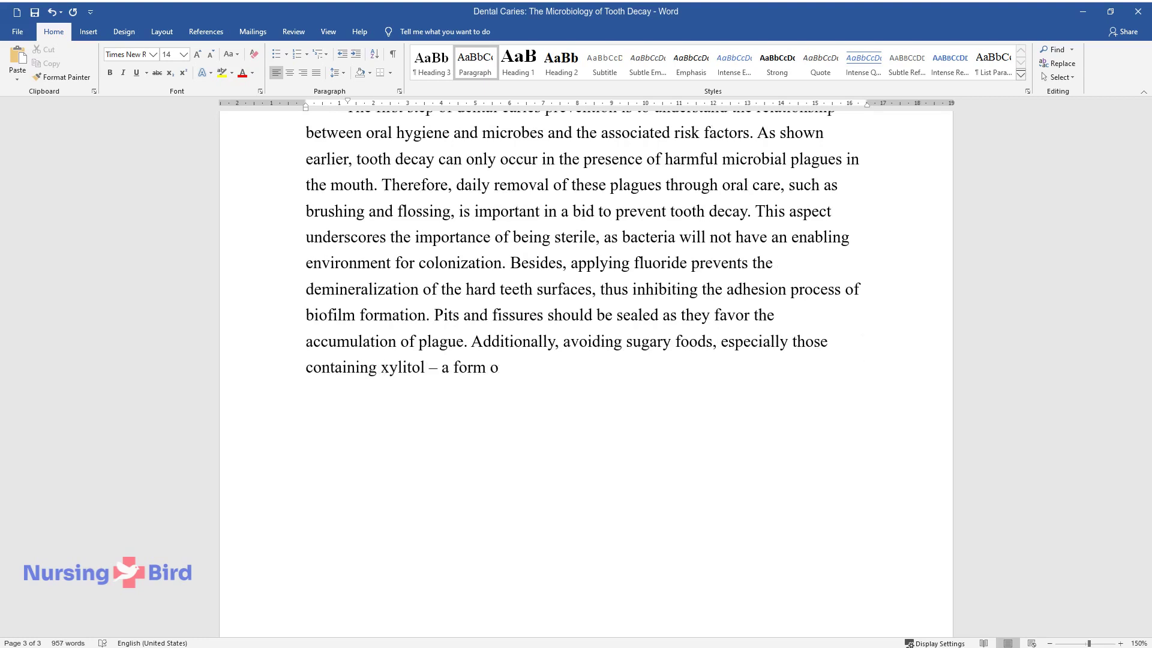
pyautogui.write('se containing xylitol – a form of sucrose, will prevent tooth dec')
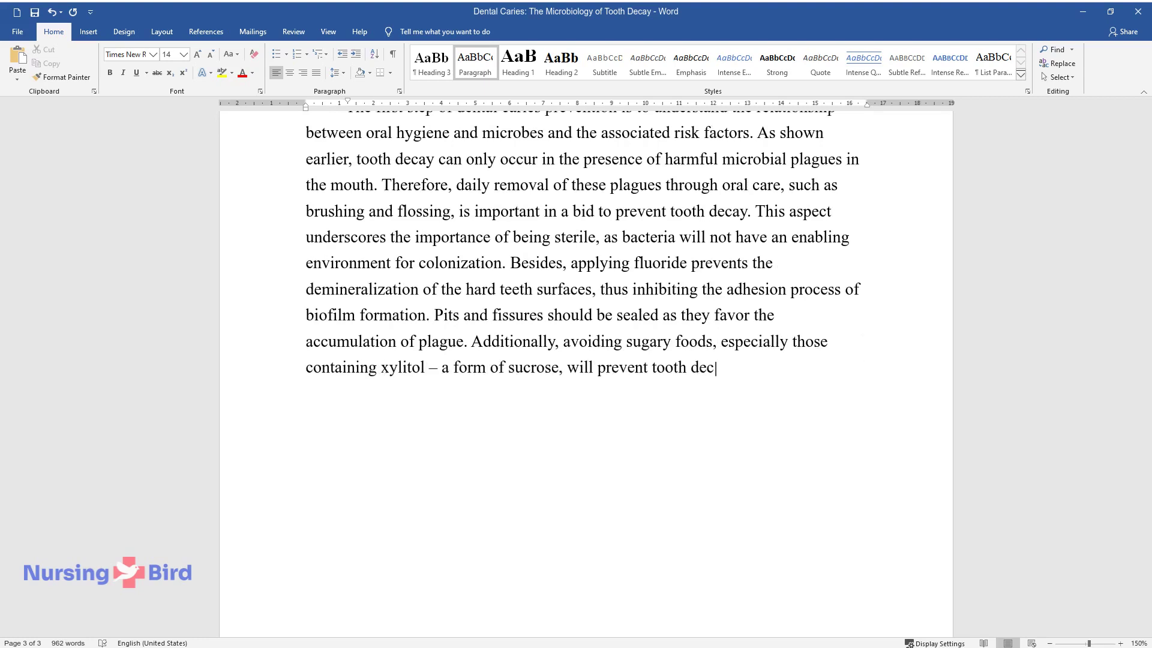
# Write that xylitol is metabolized in the sucrose-dependent adherence process to facilitate the formation of biofilm.
pyautogui.write('ay. Xylitol is metabolized in th')
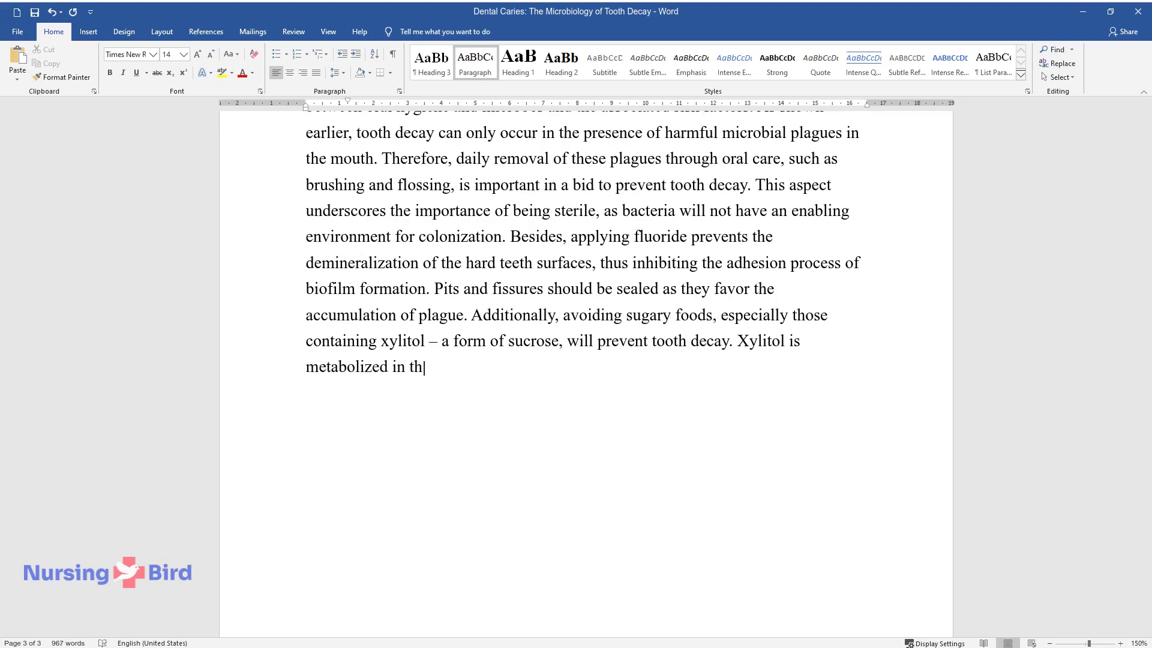
pyautogui.write('e sucrose-dependent adherence pr')
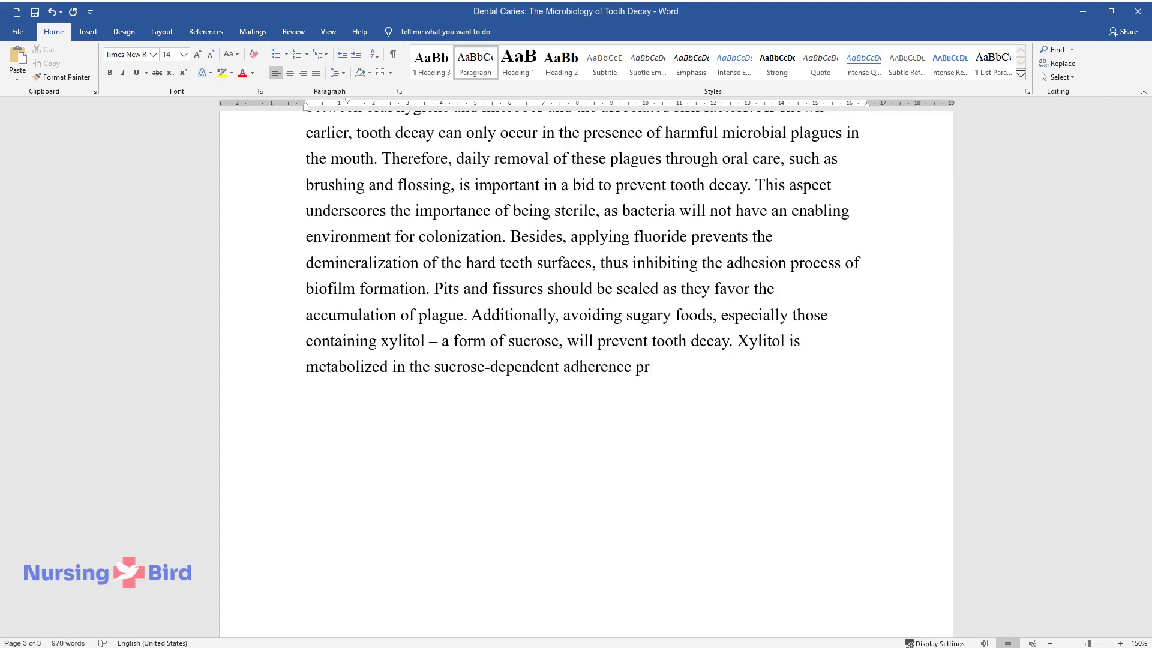
pyautogui.write('ocess to facilitate the formation ')
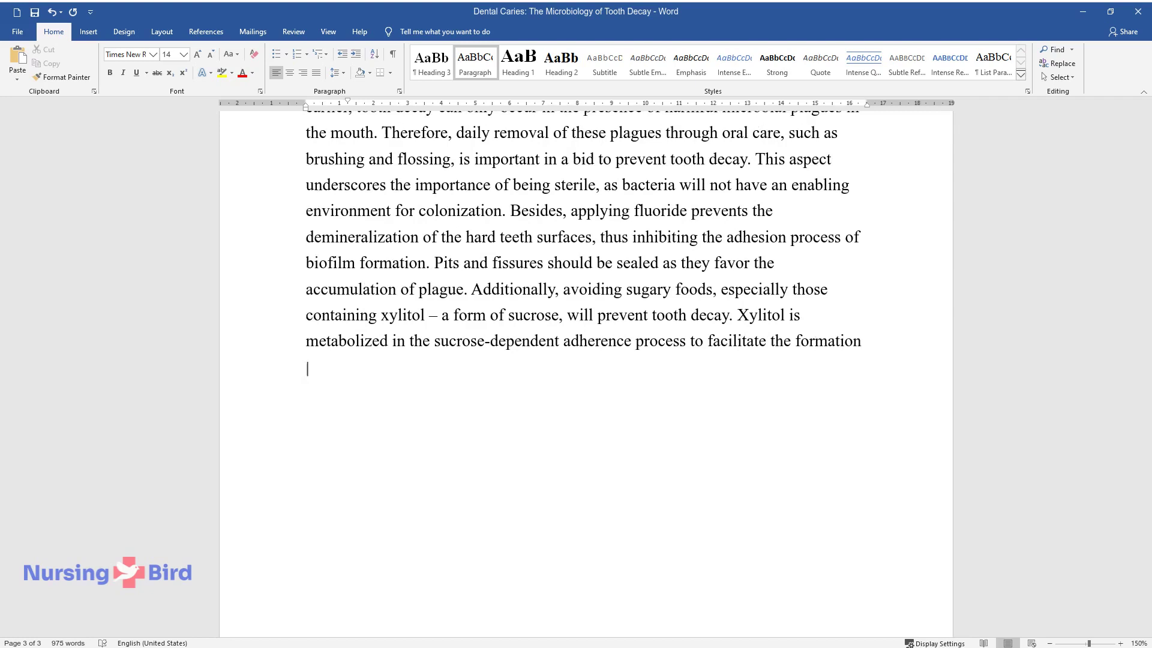
# Write that these practices will get rid of harmful bacteria, such as MS, and protect useful ones including probiotics that help in food digestion.
pyautogui.write('of biofilm. These practices will ')
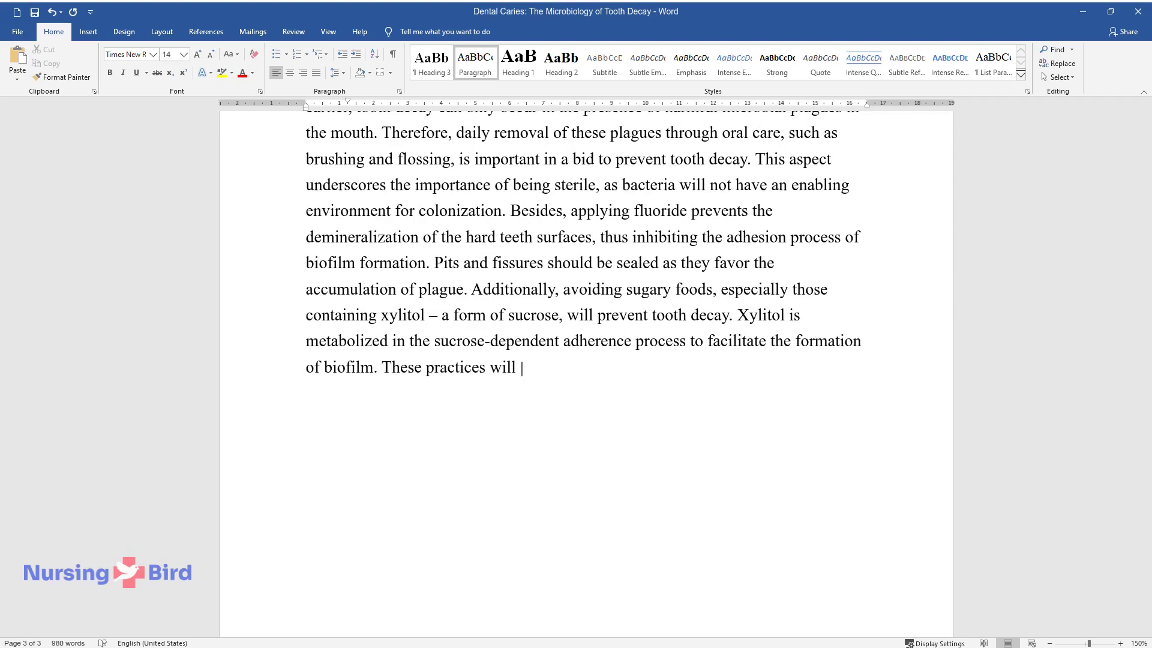
pyautogui.write('get rid of harmful bacteria, such')
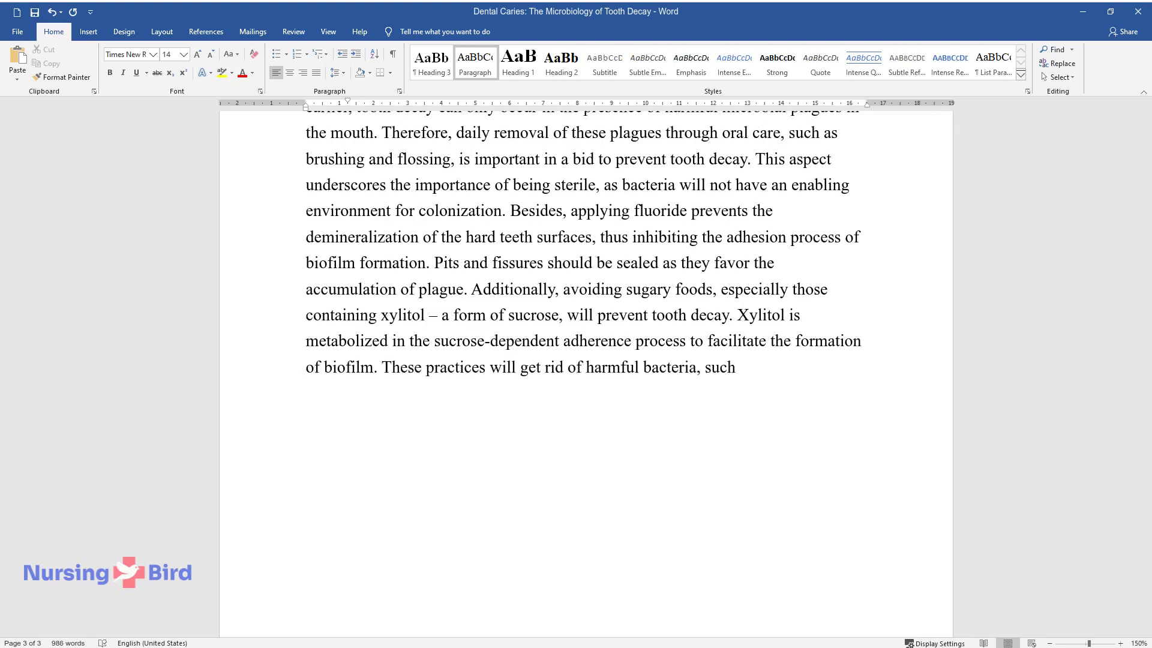
pyautogui.write(' as MS, and protect useful ones ')
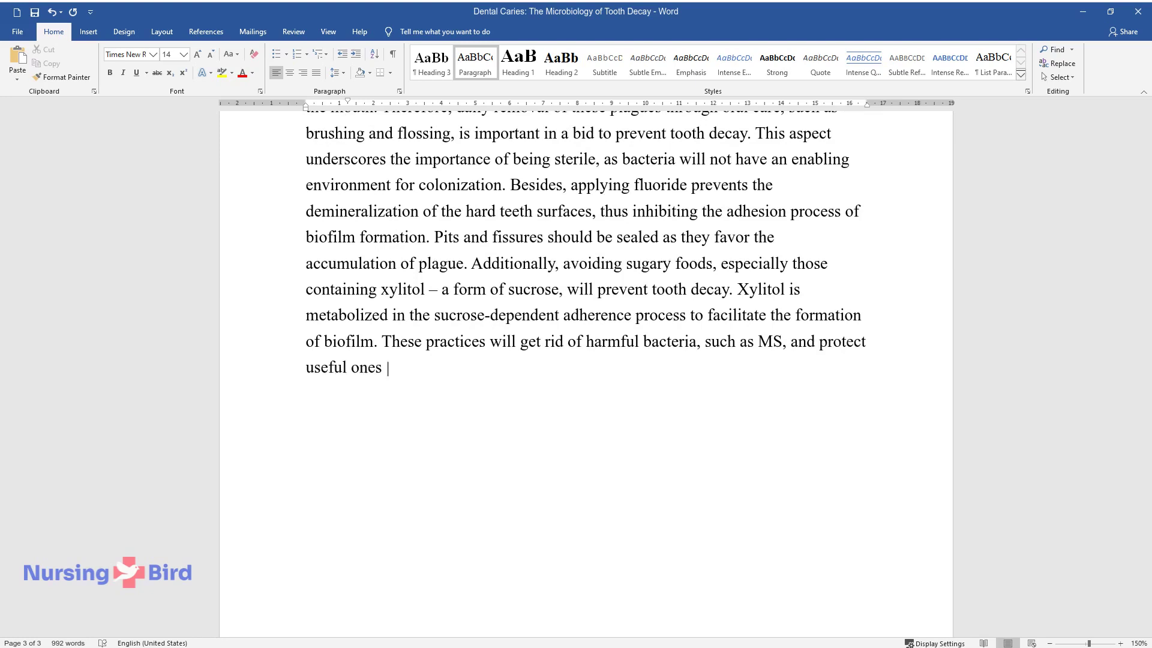
pyautogui.write('including probiotics that help in')
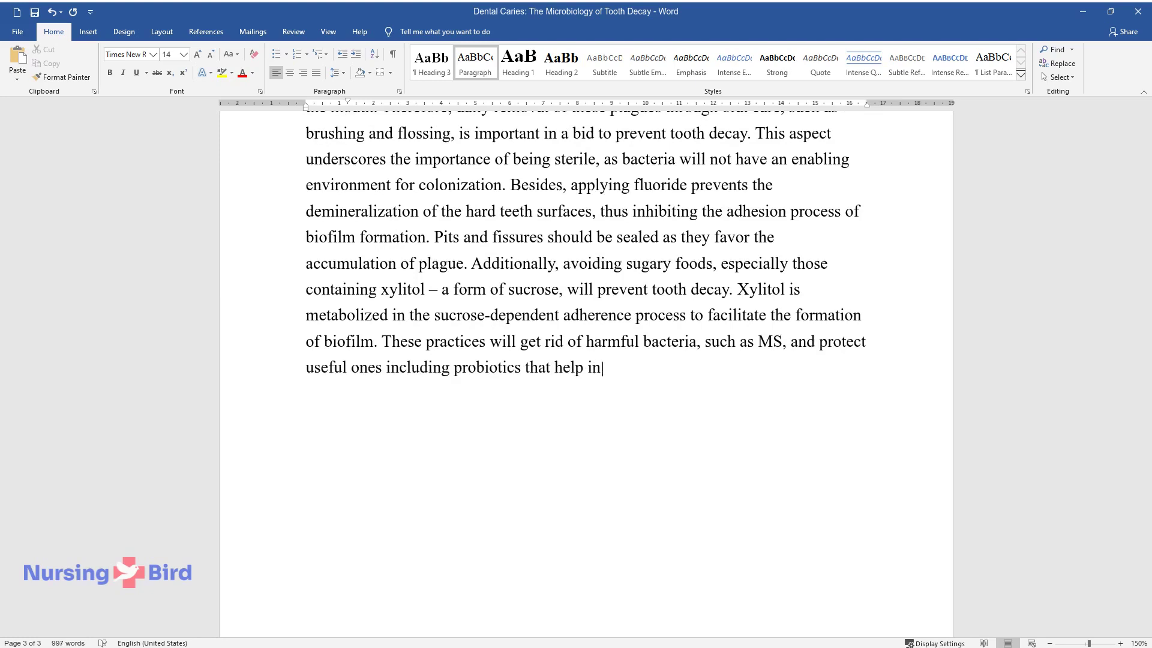
pyautogui.write(' food digestion.')
# Add the heading "Conclusion" in Heading 2 style below the prevention section and start a body paragraph under it.
pyautogui.press('Return')
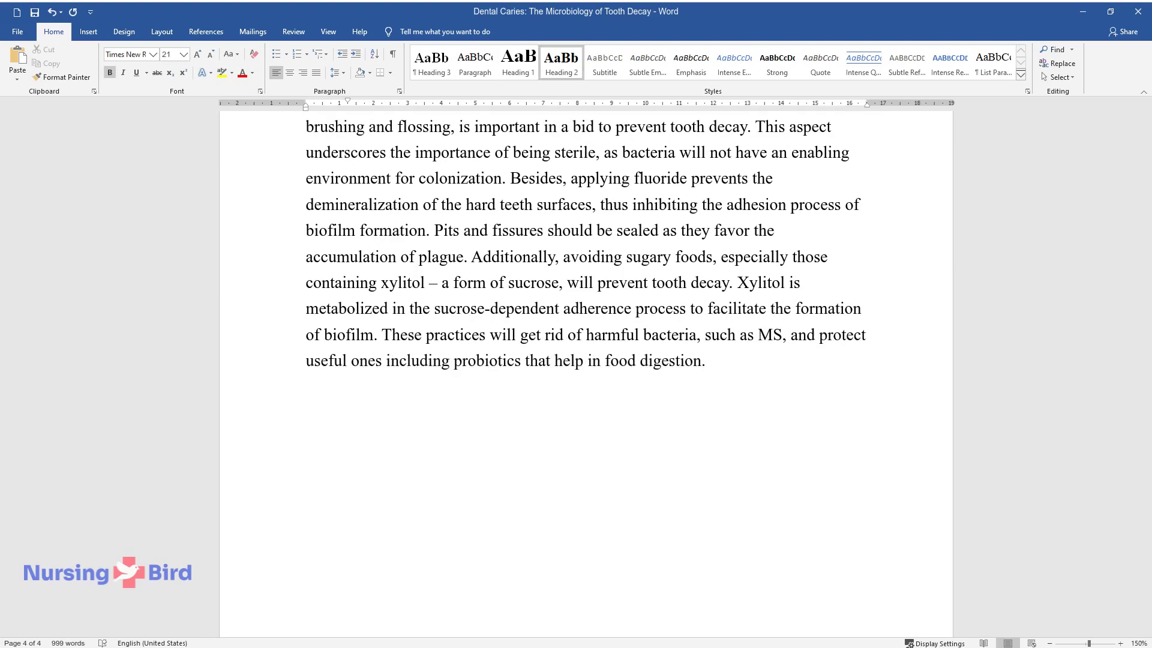
pyautogui.write('Conclusion')
pyautogui.press('Return')
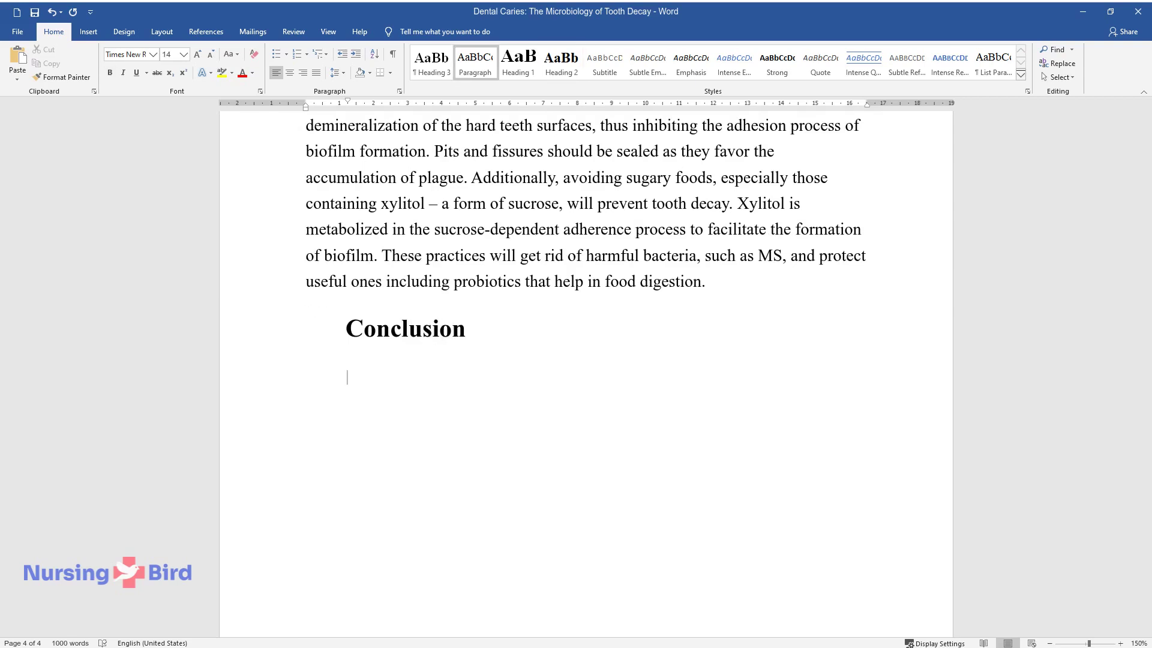
# Write that dental caries is an epidemic contagious disease caused by the presence of harmful bacteria in the mouth.
pyautogui.write('Dental caries is an')
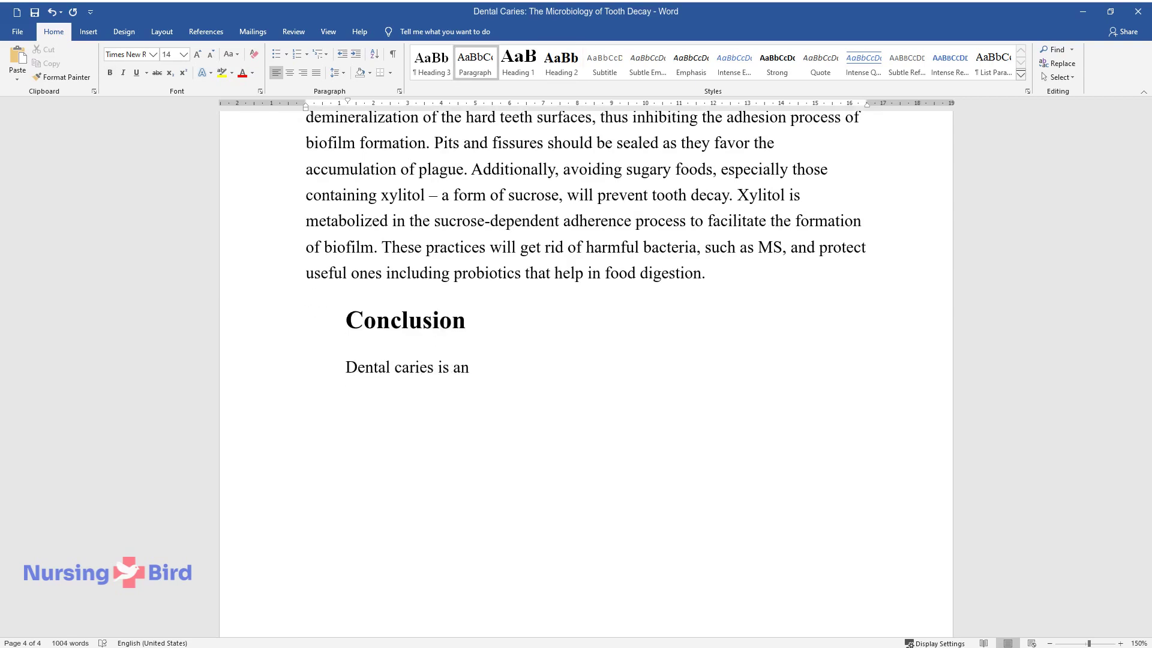
pyautogui.write(' epidemic contagious disease cau')
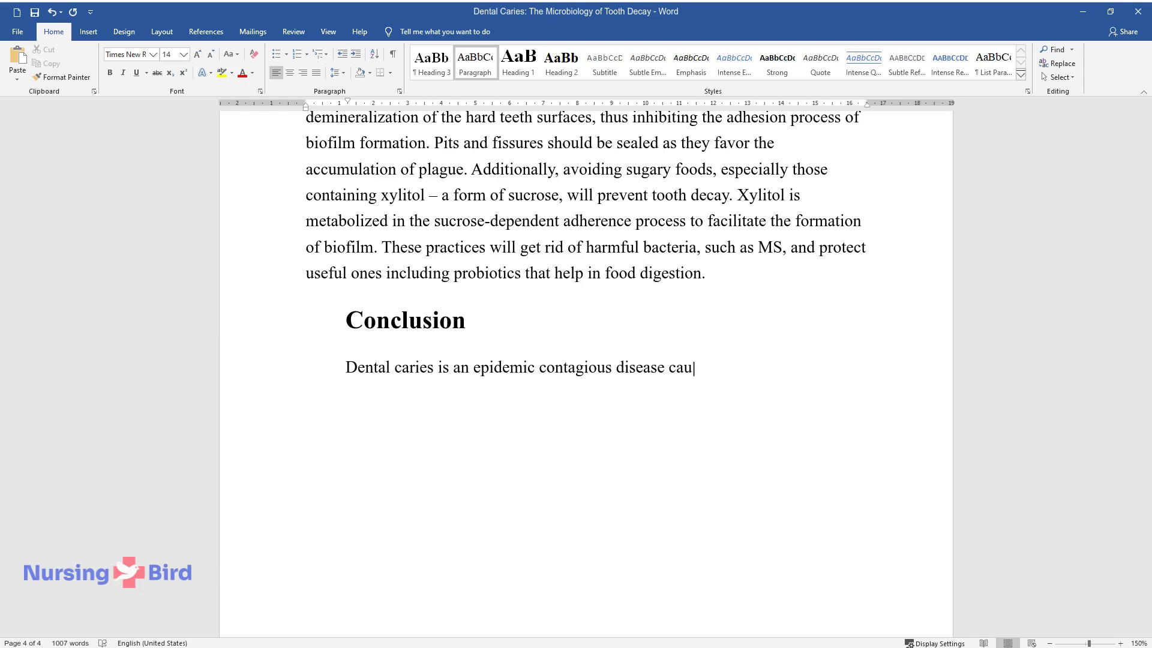
pyautogui.write('sed by the presence of harmful ba')
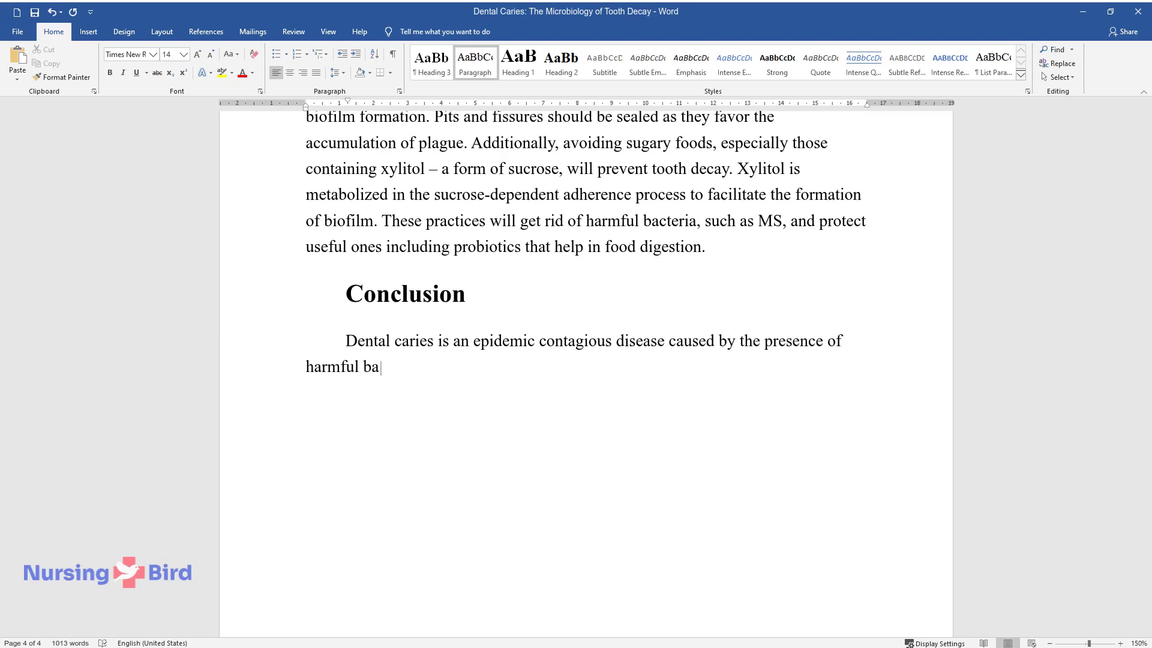
pyautogui.write('cteria in the mouth. The most vir')
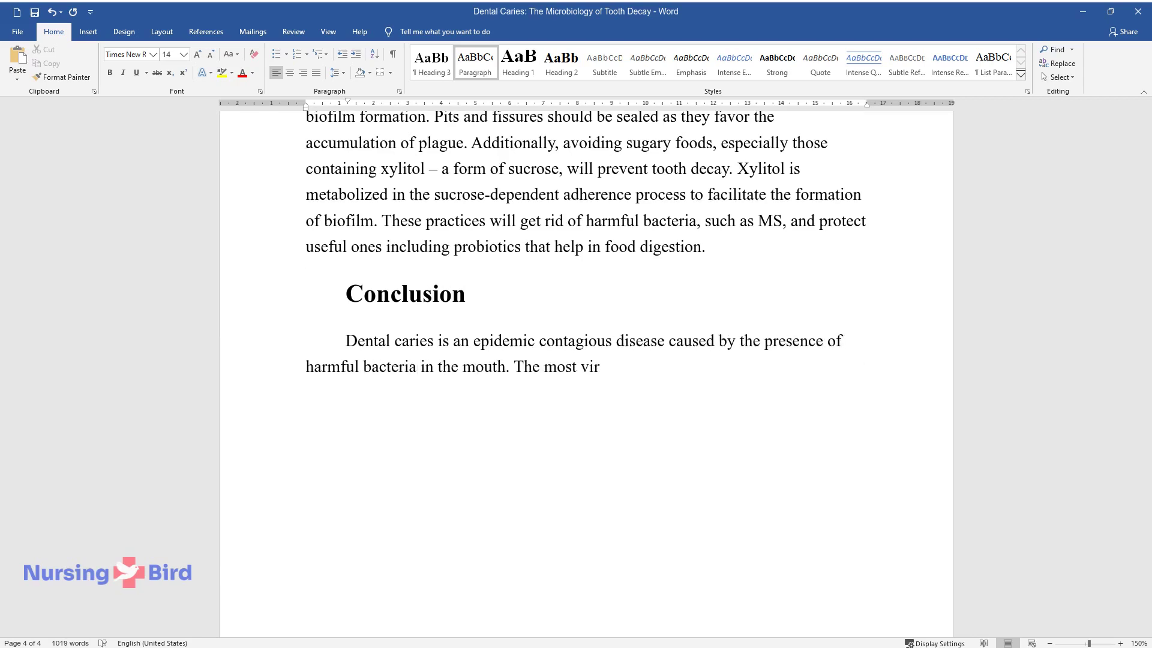
# Write that the most virulent bacteria that cause tooth decay are MS, such as S. mutans and S. sobrinus.
pyautogui.write('ulent bacteria that cause tooth d')
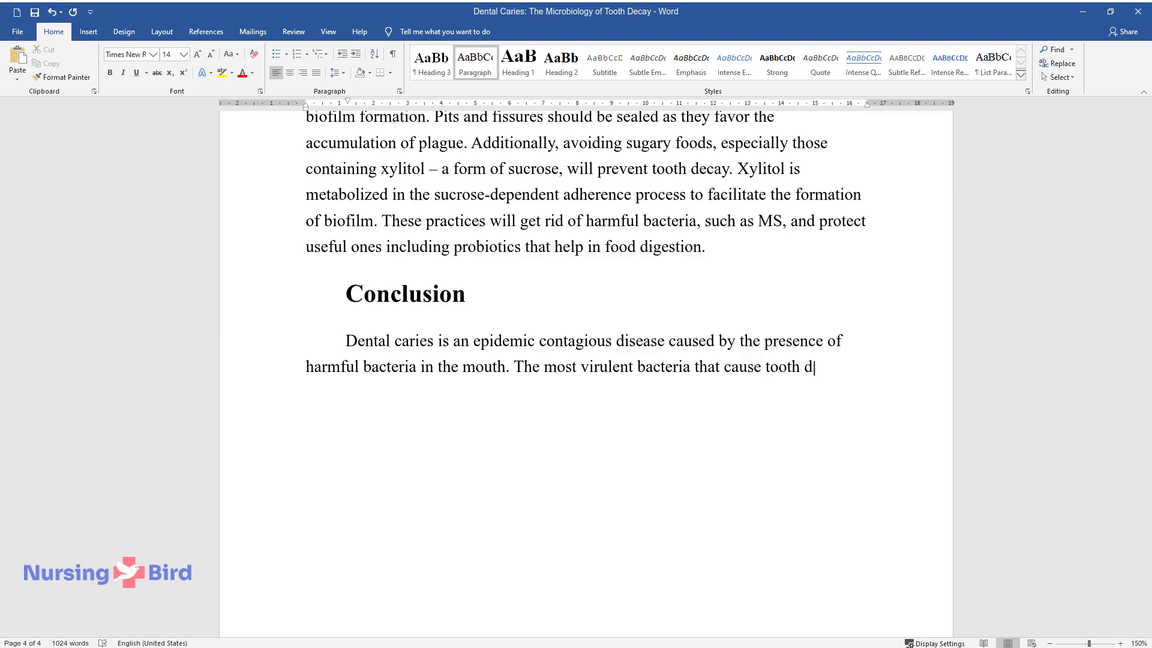
pyautogui.write('ecay are MS, such as S. mutans a')
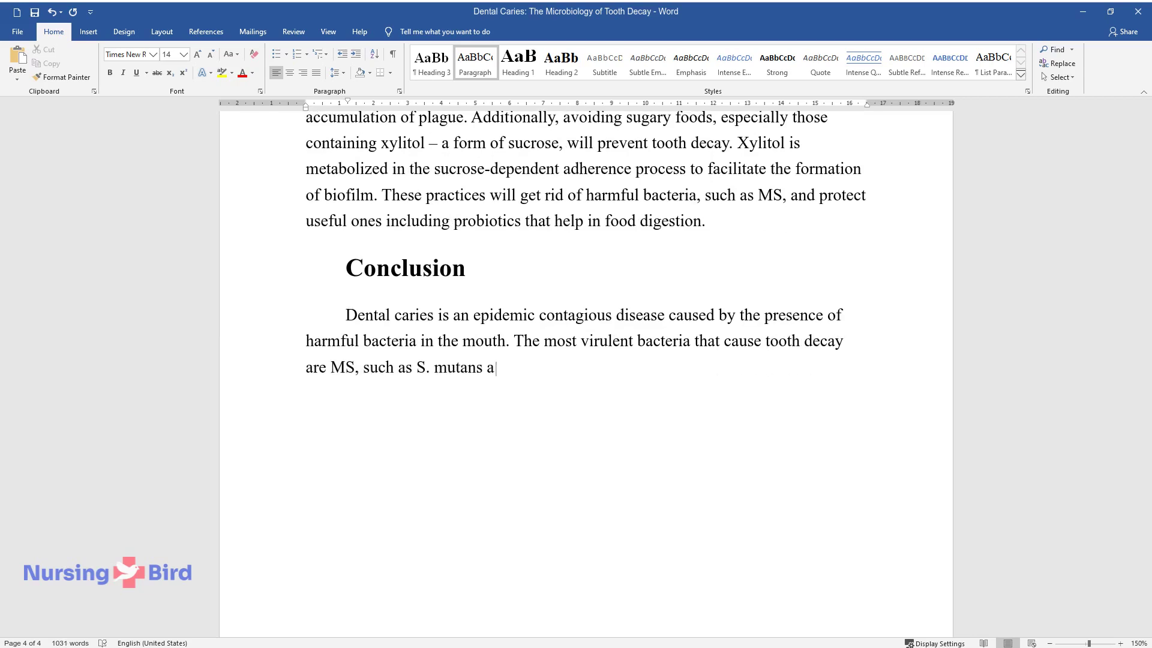
pyautogui.write('nd S. sobrinus. The process of to')
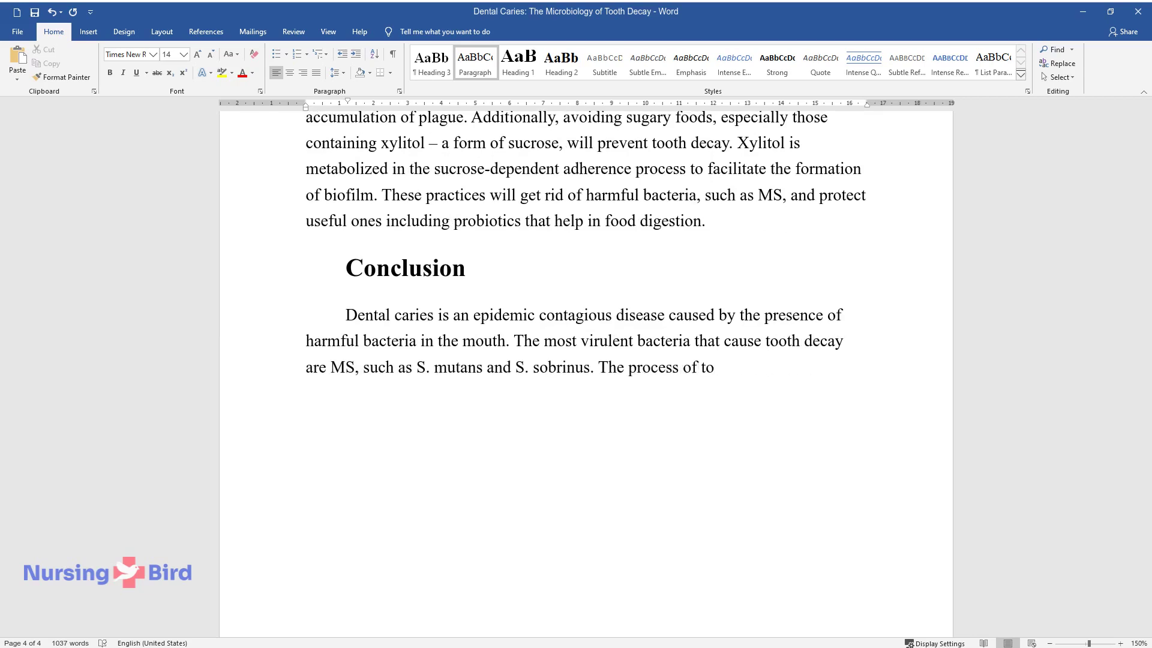
# Write that the process of tooth decay occurs through the softening of hard teeth surface, thus allowing bacteria to attach themselves and colonize the affected areas.
pyautogui.write('oth decay occurs through the soft')
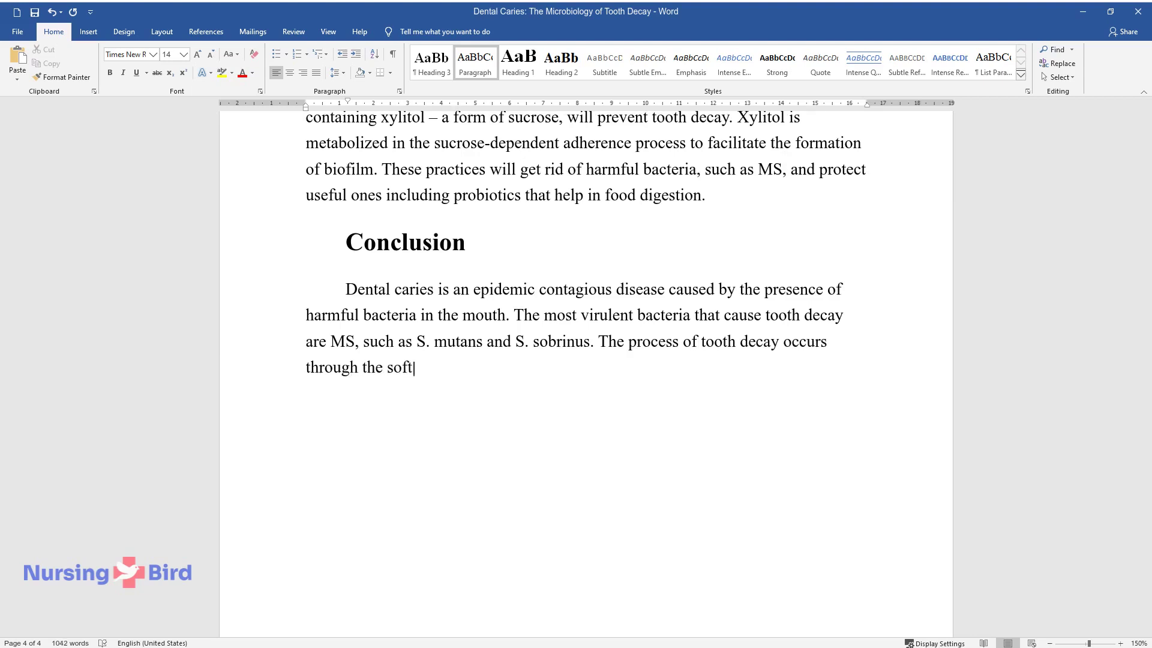
pyautogui.write('ening of hard teeth surface, thu')
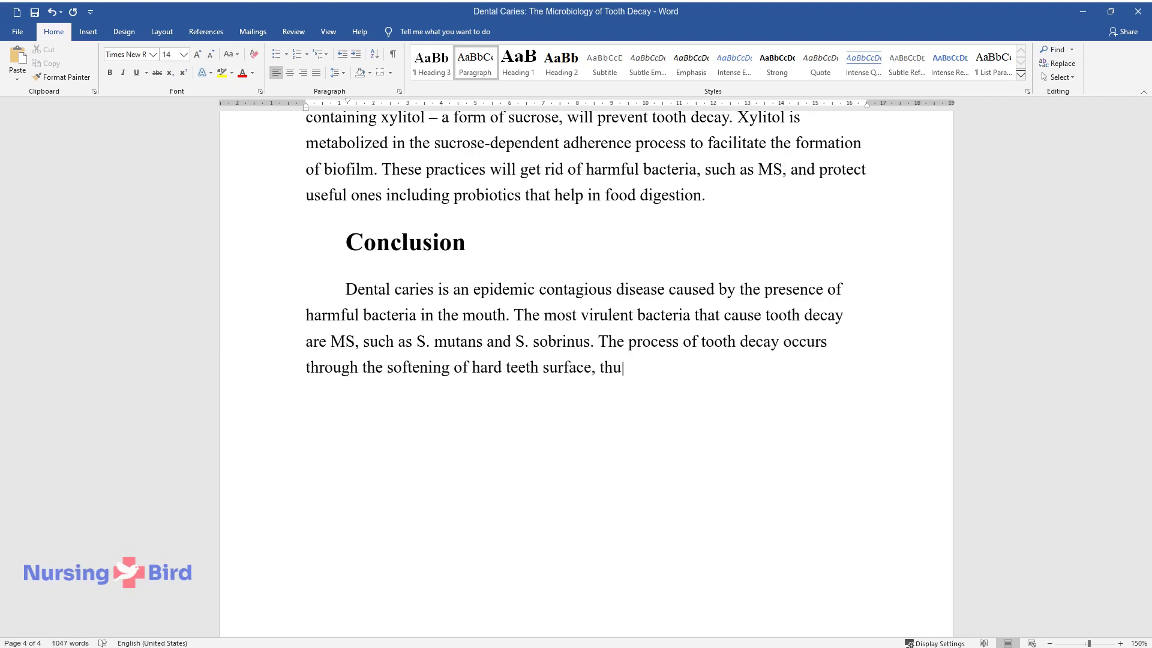
pyautogui.write('s allowing bacteria to attach the')
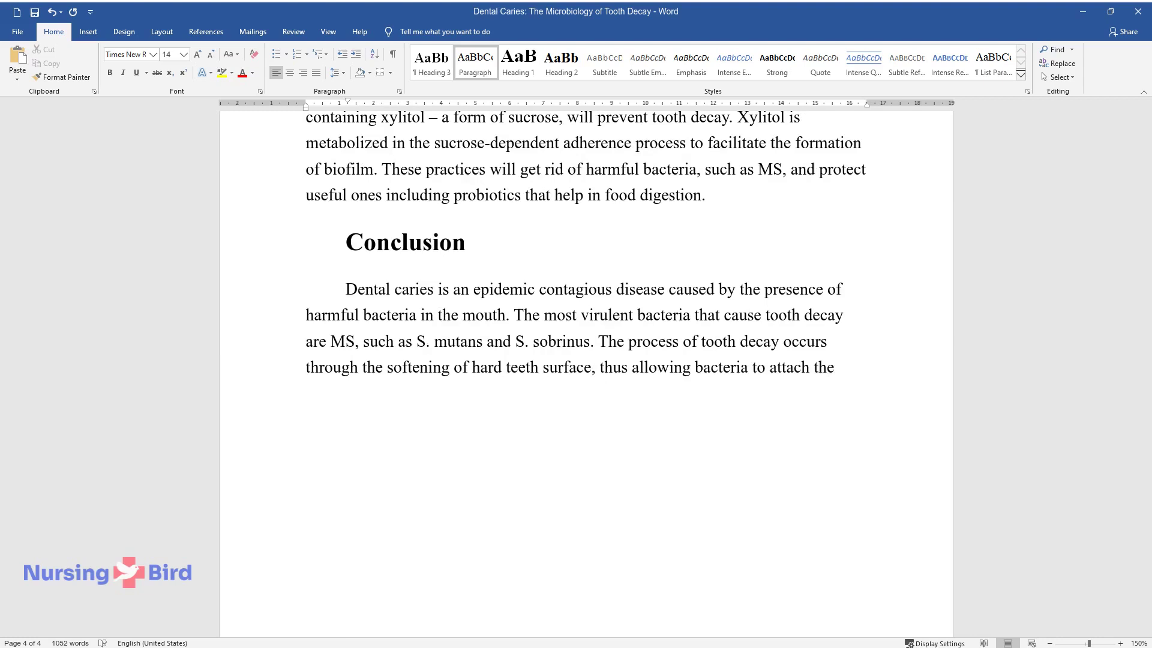
pyautogui.write('mselves and colonize the affected')
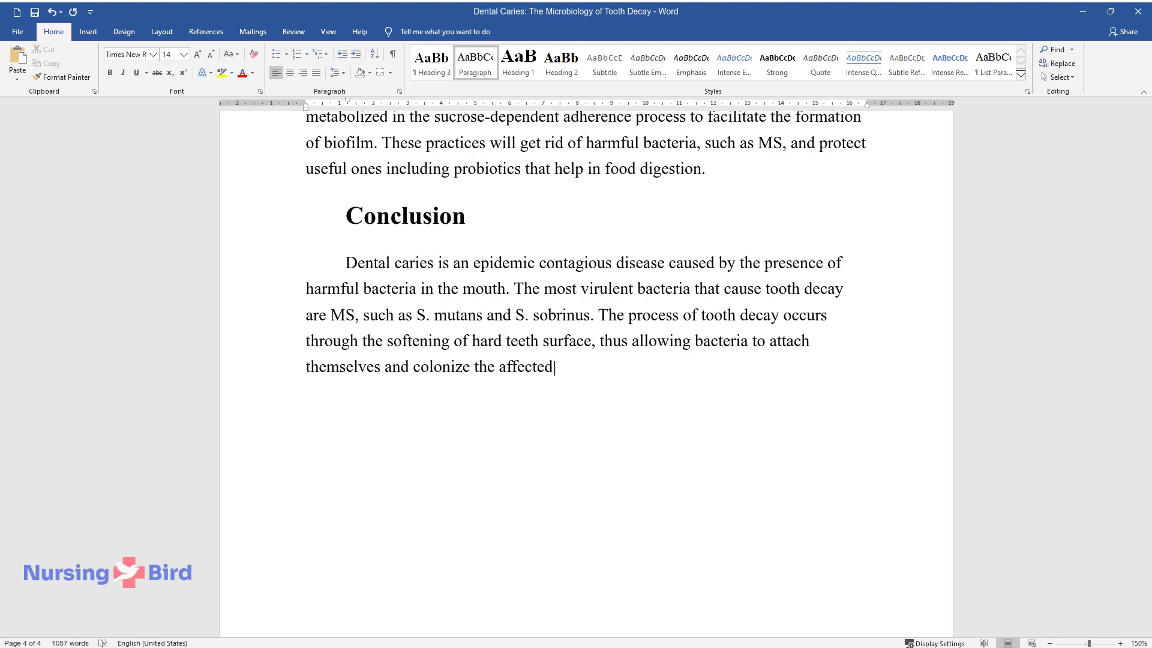
# Write that, therefore, daily oral care routines will prevent the formation of dental caries, and that such practices clear the plague that might have formed on the teeth.
pyautogui.write(' areas. Therefore, daily oral car')
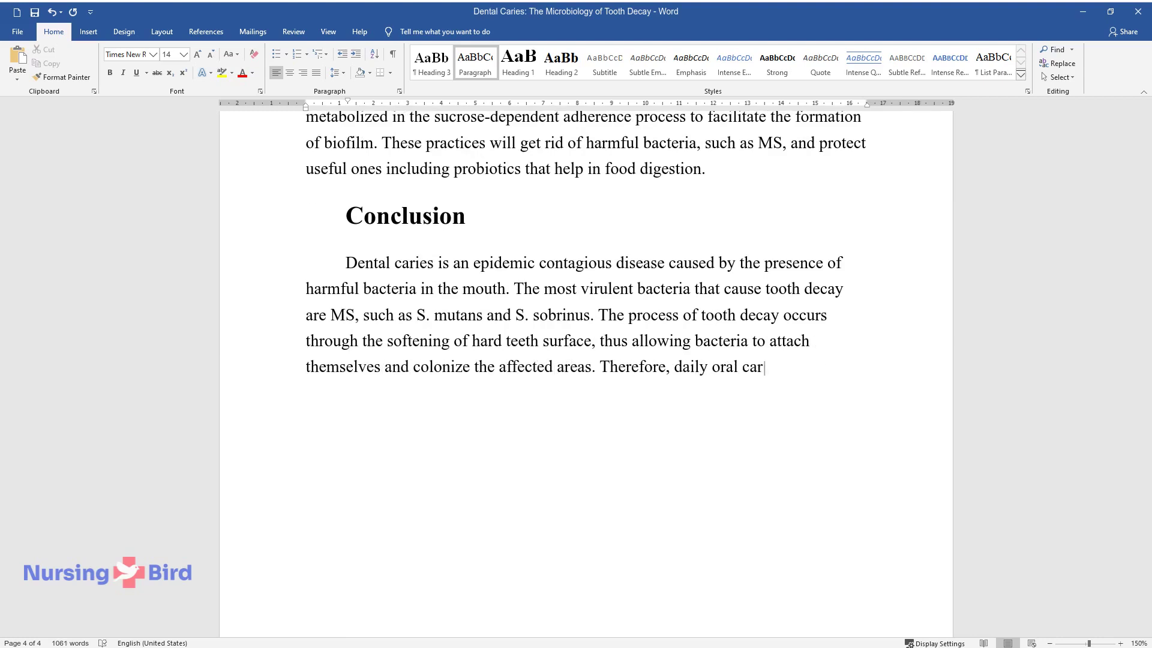
pyautogui.write('e routines will prevent the formation of ')
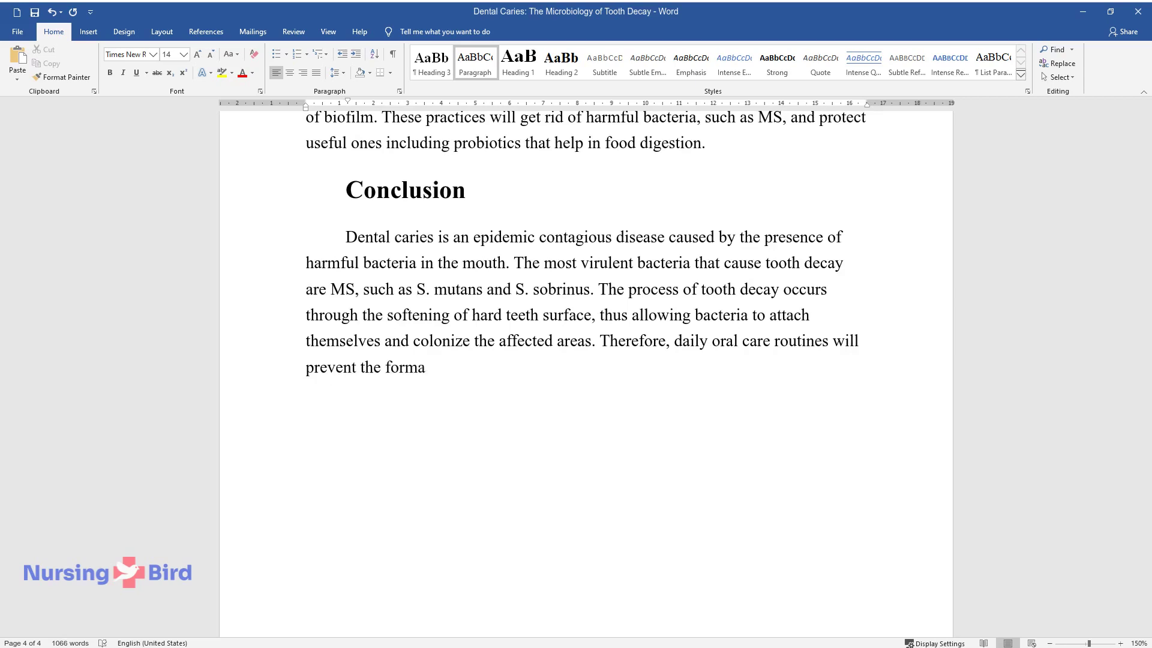
pyautogui.write('dental caries. Such pract')
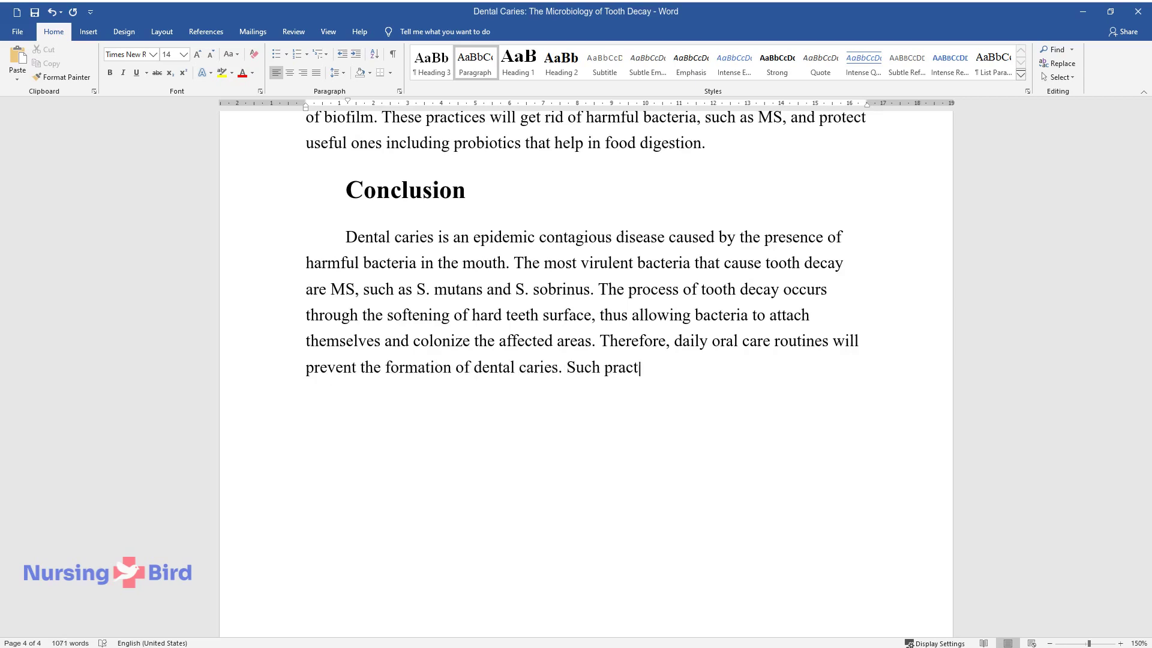
pyautogui.write('ices clear the plague that might ')
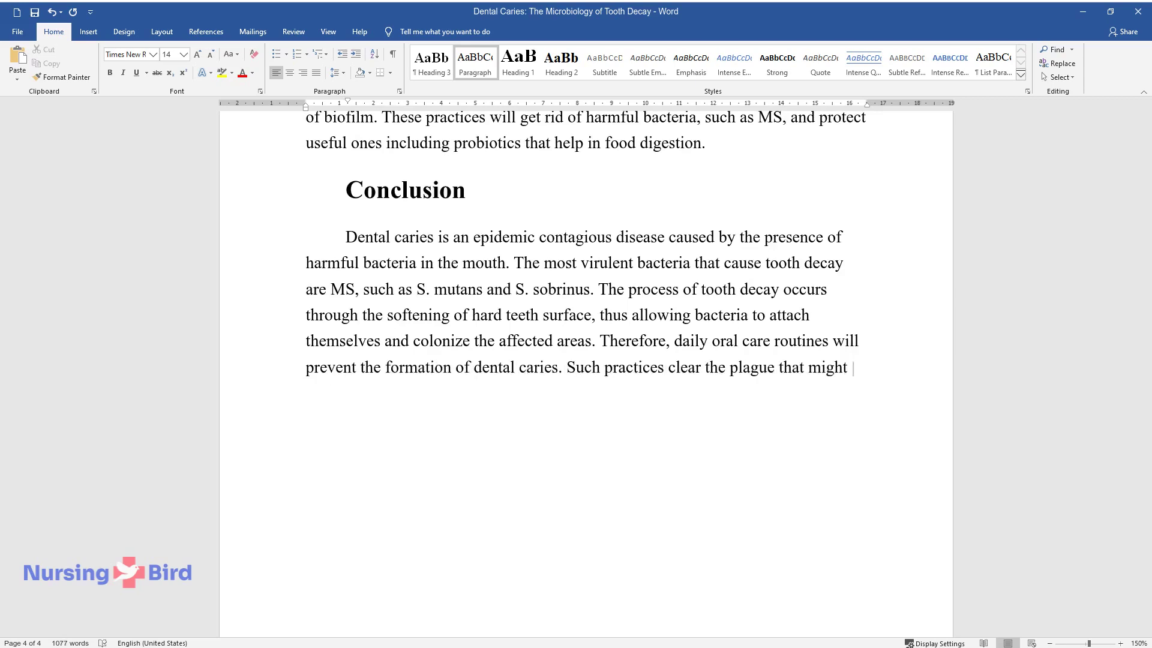
pyautogui.write('have formed on the teeth. In the')
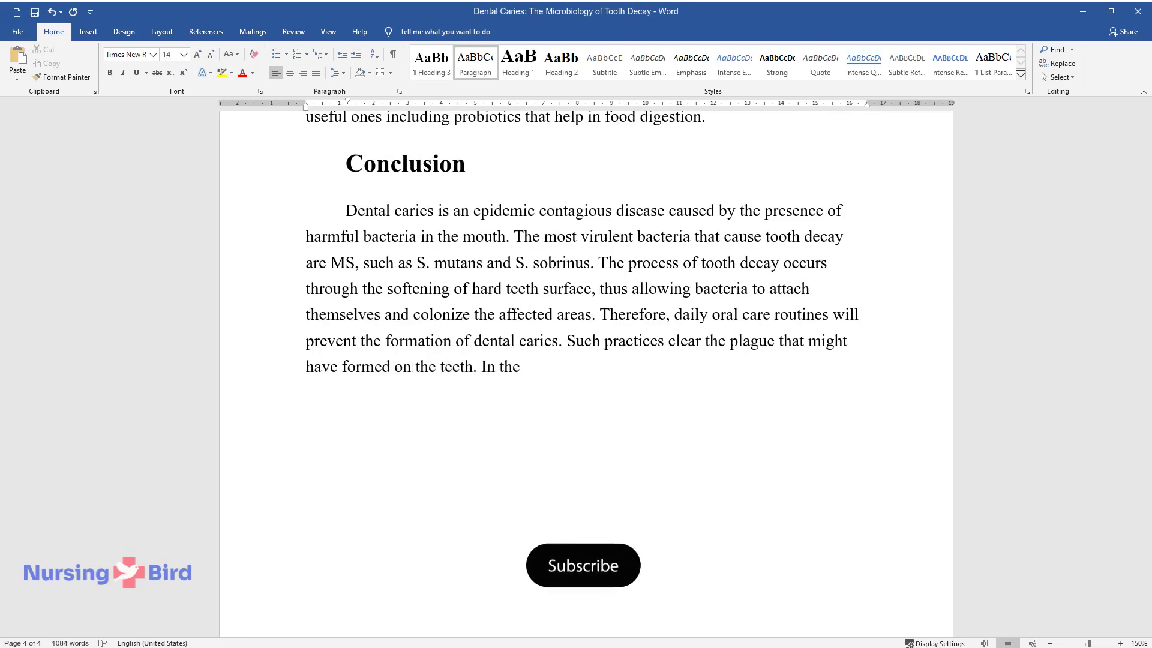
# Write that in the future, the focus should be on the creation of commercial vaccines to help people fight against microbial infection of the teeth.
pyautogui.write(' future, the focus should be on t')
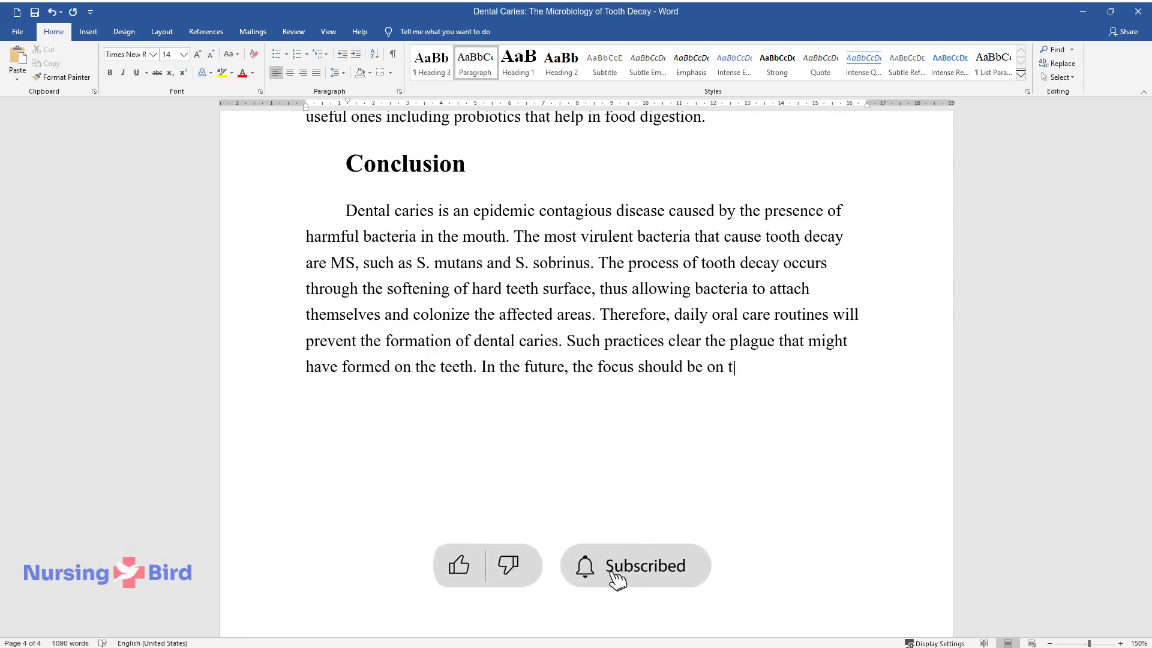
pyautogui.write('he creation of commercial vaccine')
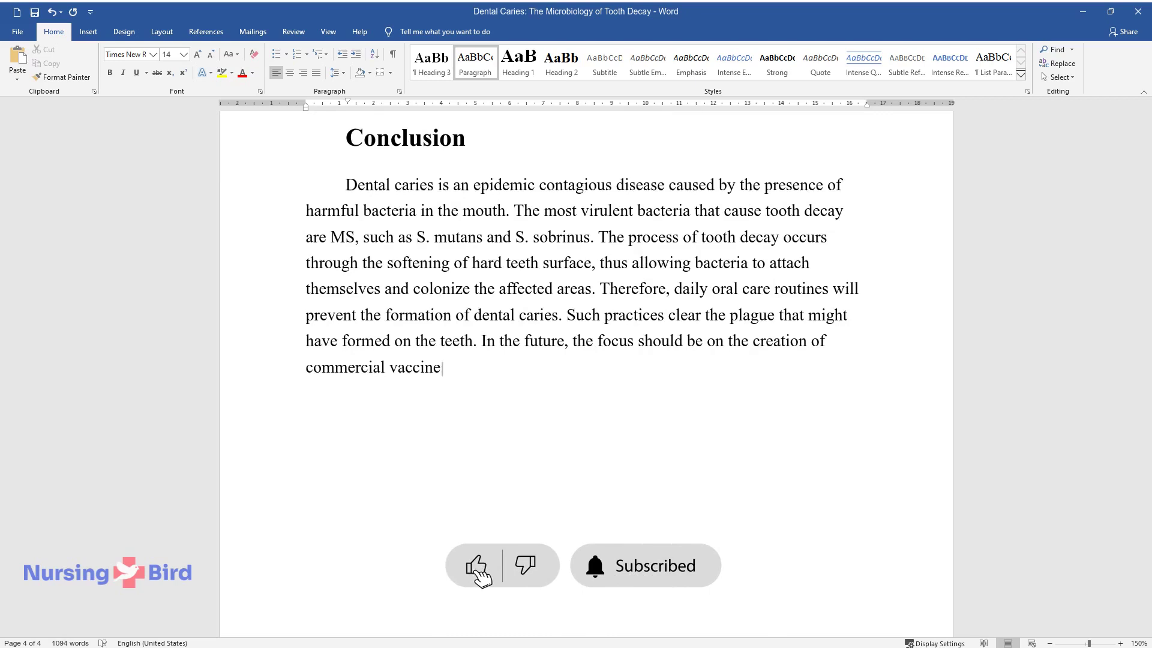
pyautogui.write('s to help people fight against microbial')
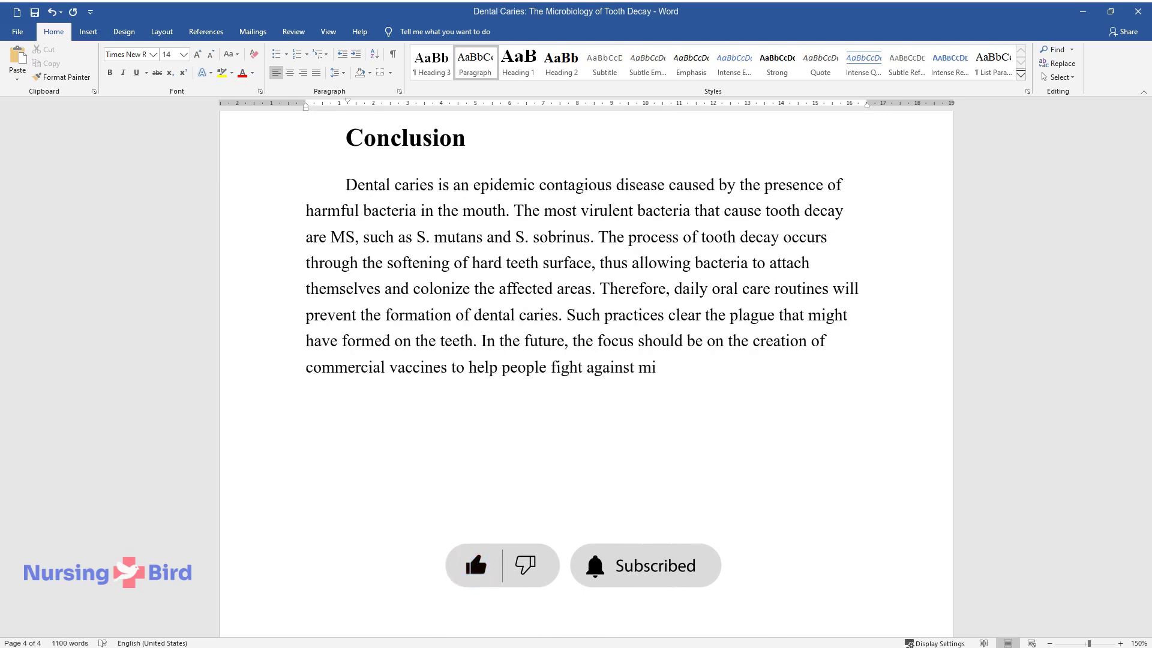